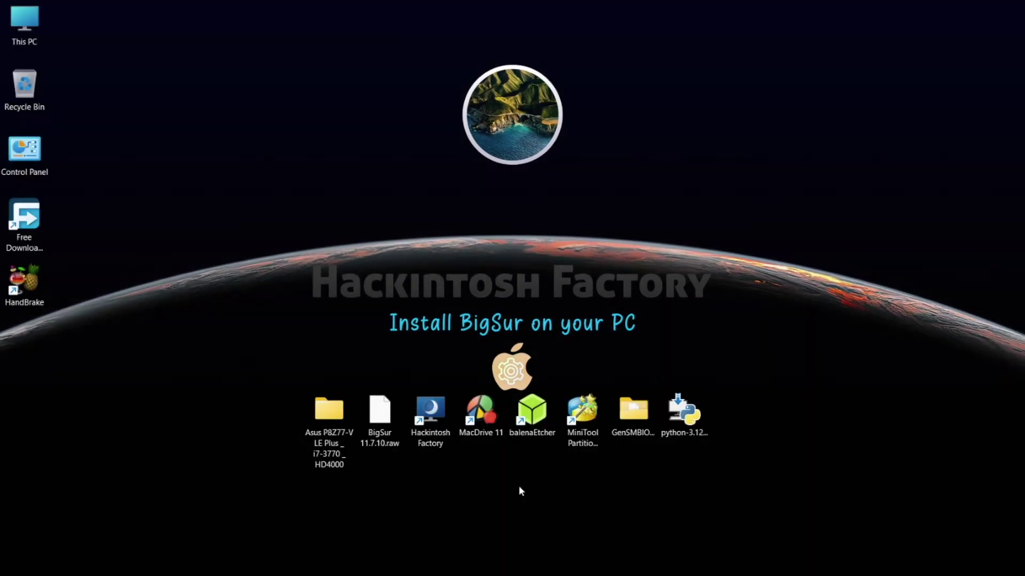
Step: Review the desktop's installation files and tools, including BigSur 11.7.10.raw, MacDrive 11, balenaEtcher, MiniTool Partition Wizard, GenSMBIOS-master and the Python installer
{"action": "left_click", "coordinate": [680, 427]}
{"action": "left_click", "coordinate": [576, 446]}
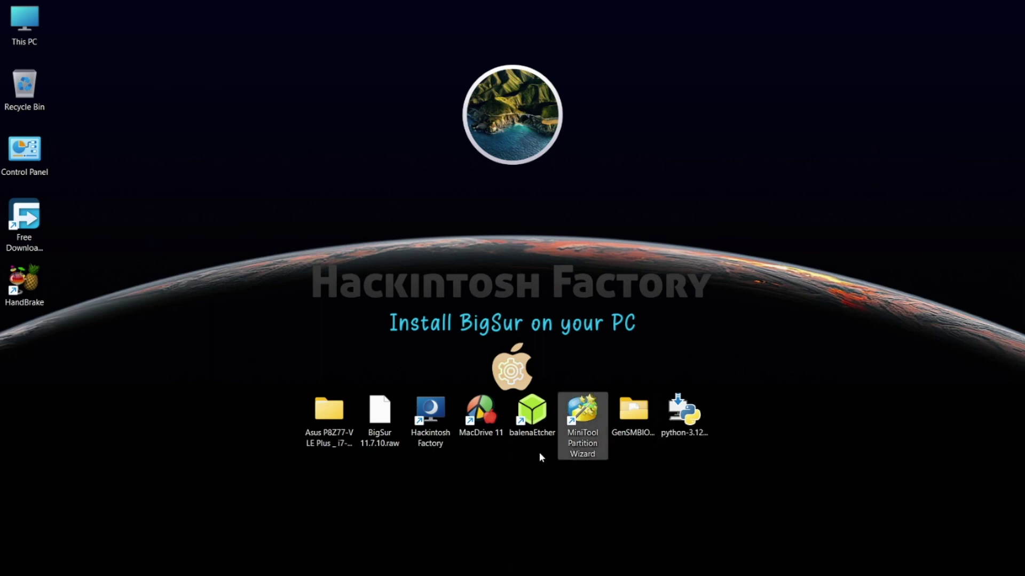
{"action": "left_click", "coordinate": [532, 427]}
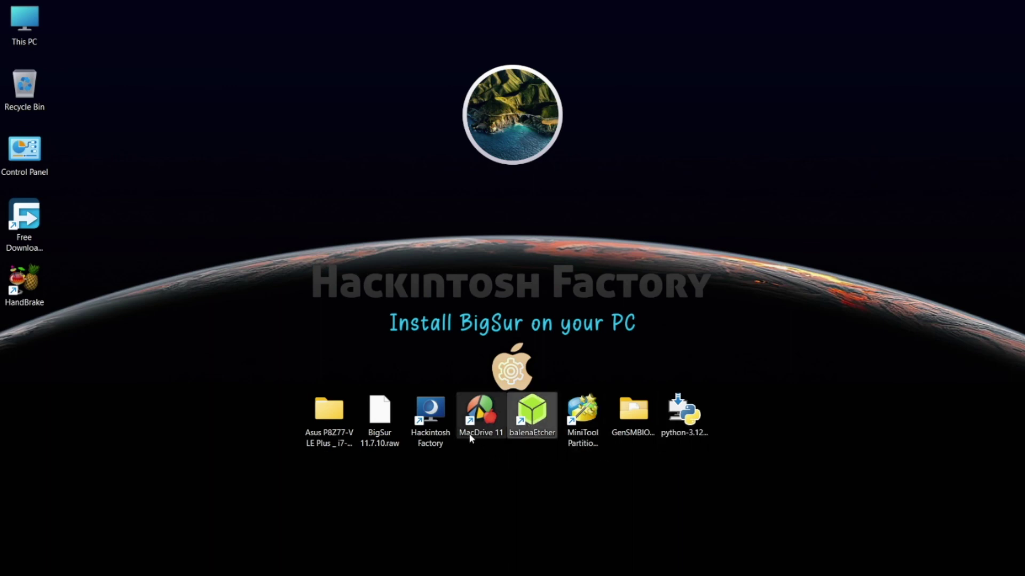
{"action": "left_click", "coordinate": [469, 435]}
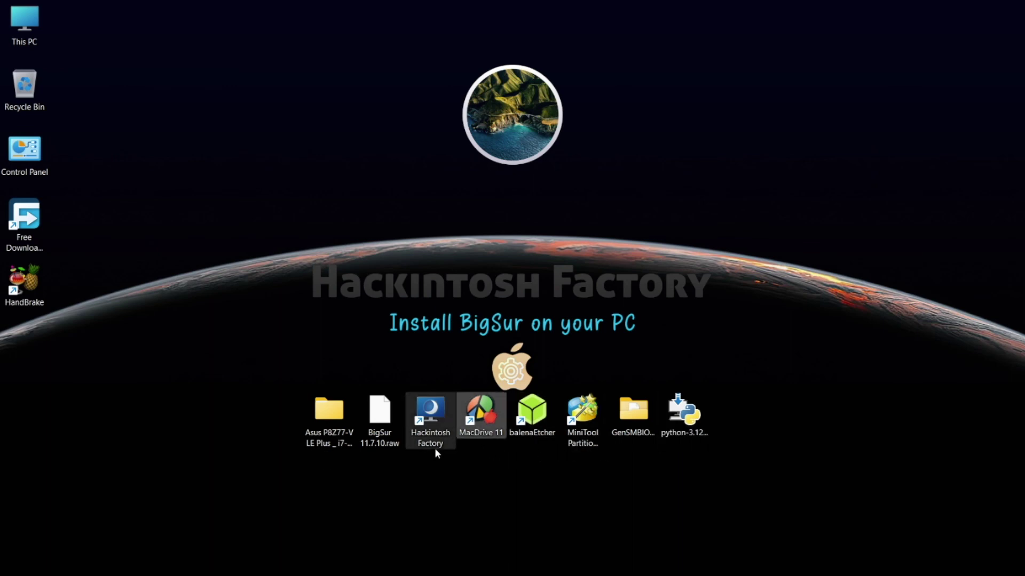
{"action": "left_click", "coordinate": [373, 445]}
{"action": "left_click", "coordinate": [322, 449]}
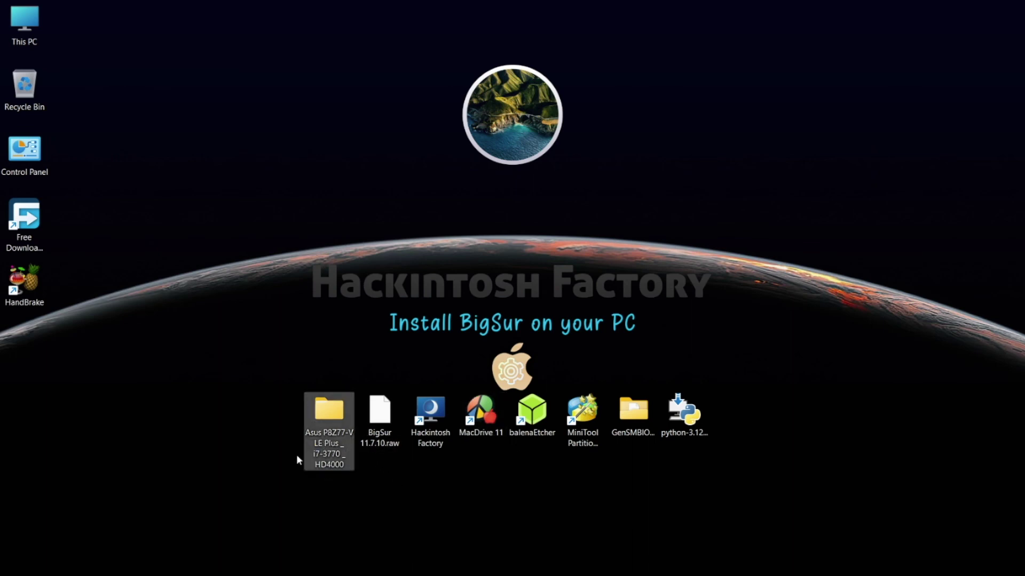
{"action": "key", "text": "g"}
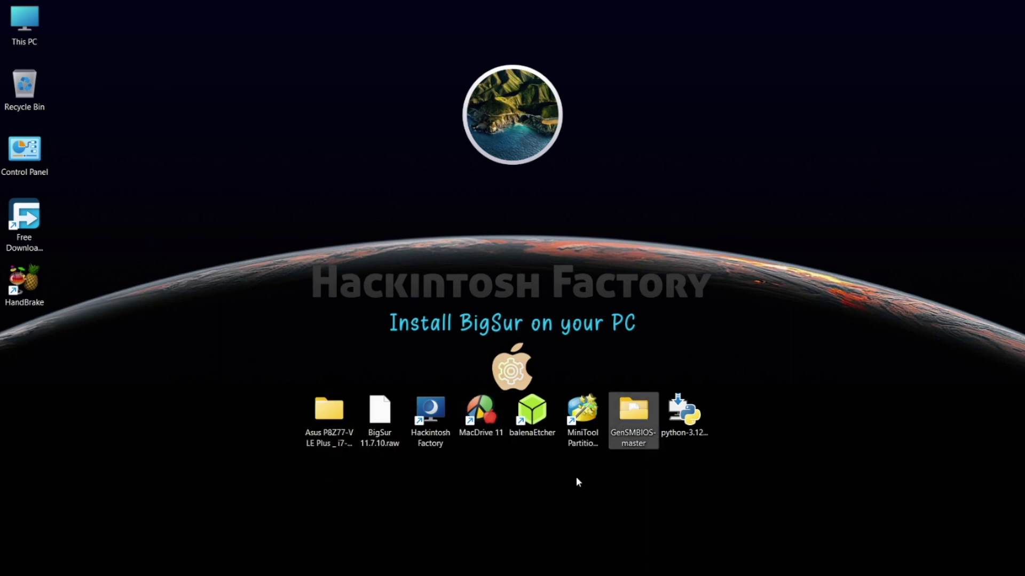
{"action": "left_click_drag", "start_coordinate": [738, 470], "coordinate": [289, 408]}
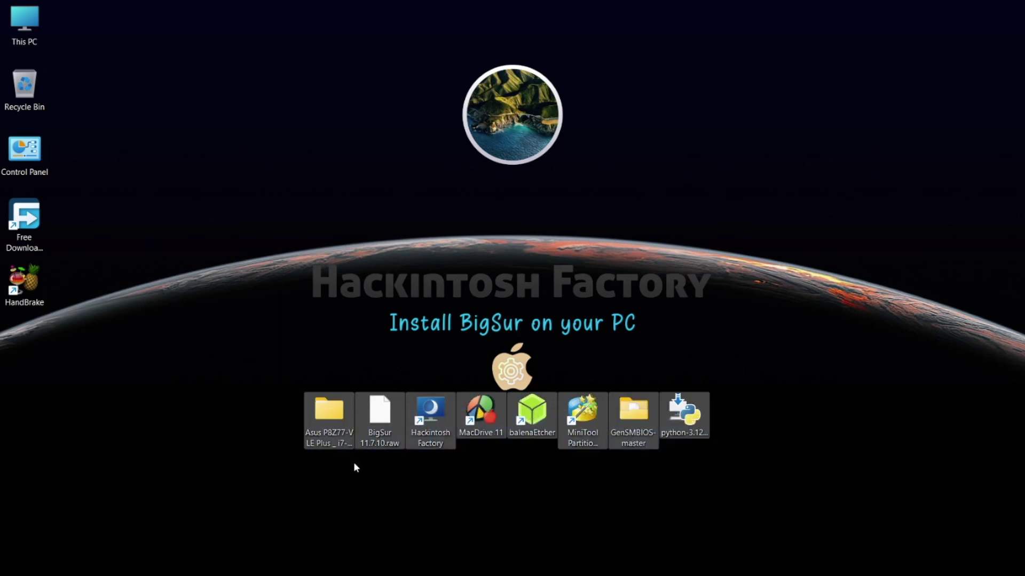
{"action": "left_click", "coordinate": [427, 470]}
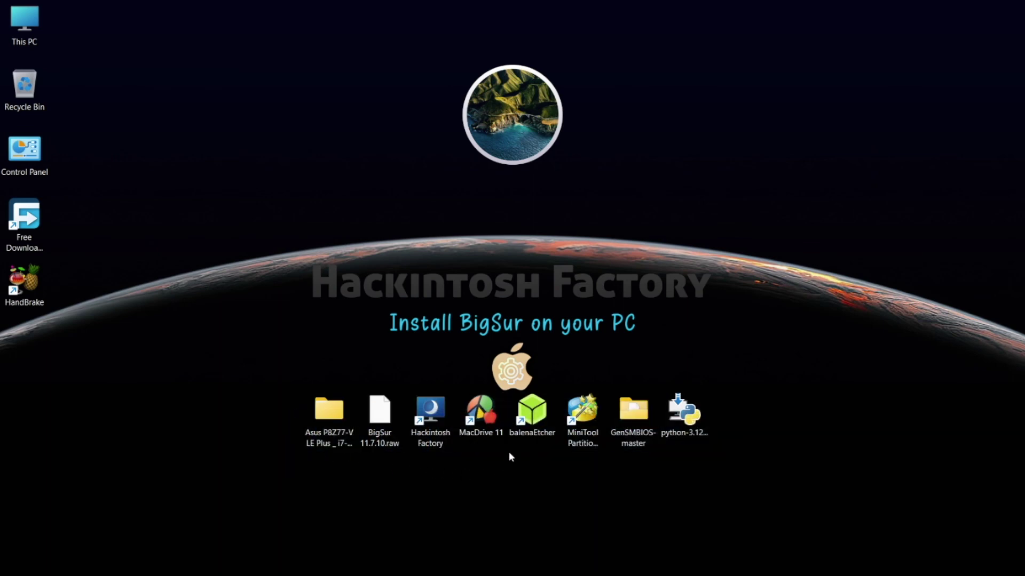
Step: Open balenaEtcher and choose BigSur 11.7.10.raw from the desktop as the image to flash
{"action": "left_click", "coordinate": [532, 412]}
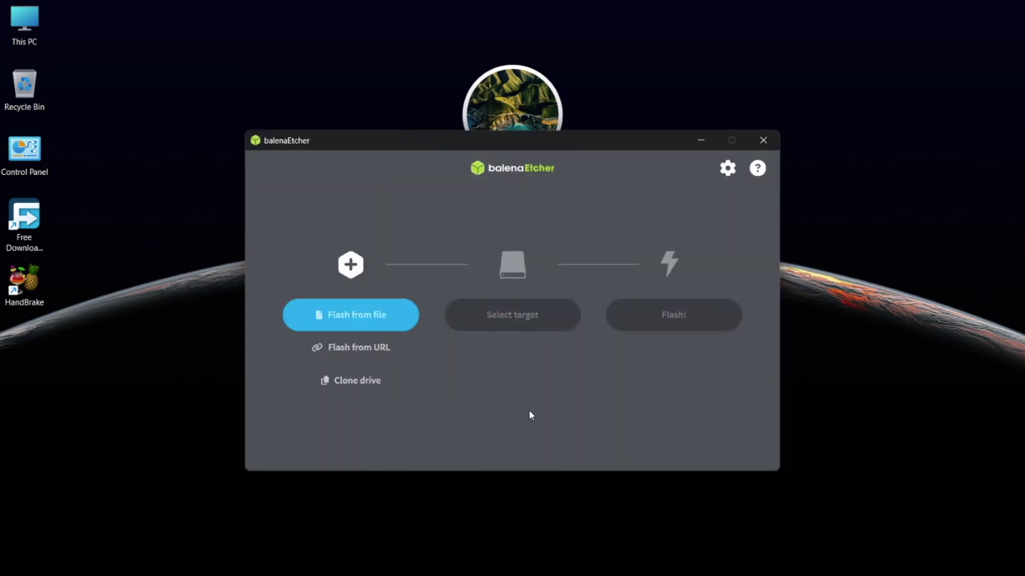
{"action": "left_click", "coordinate": [393, 323]}
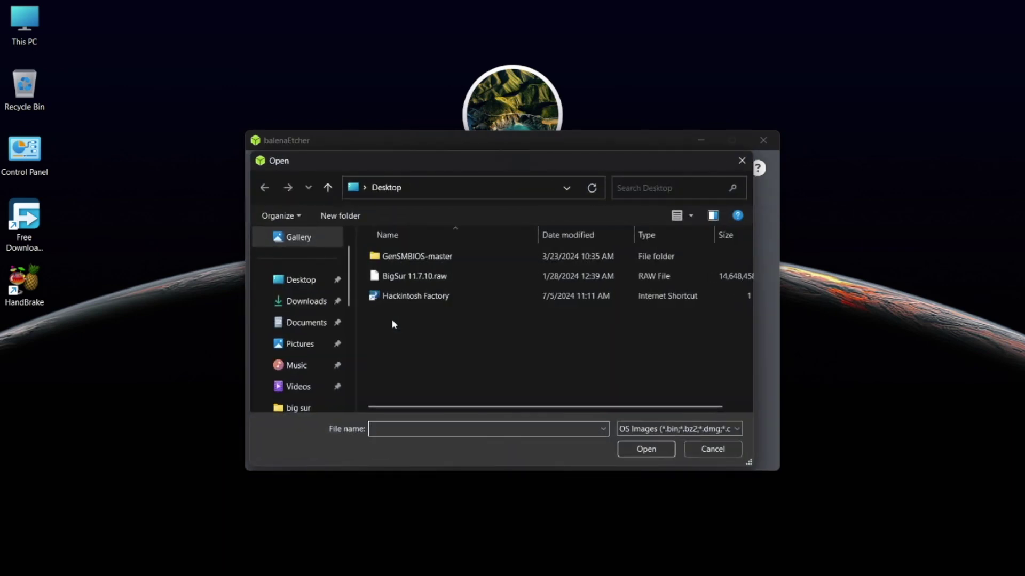
{"action": "double_click", "coordinate": [404, 279]}
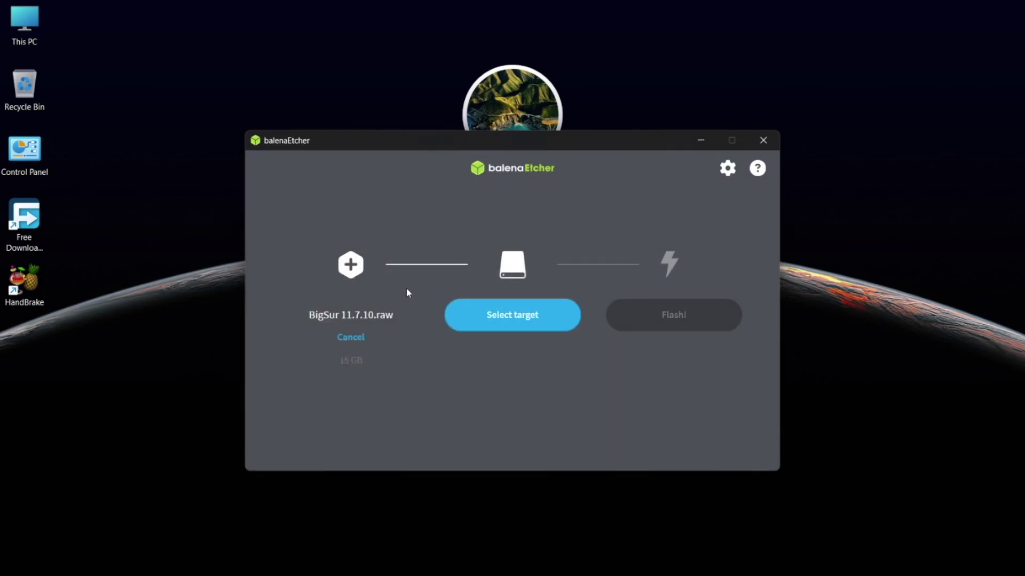
Step: Flash the image to the USB SanDisk 3.2Gen1 USB Device and close balenaEtcher
{"action": "left_click", "coordinate": [520, 329]}
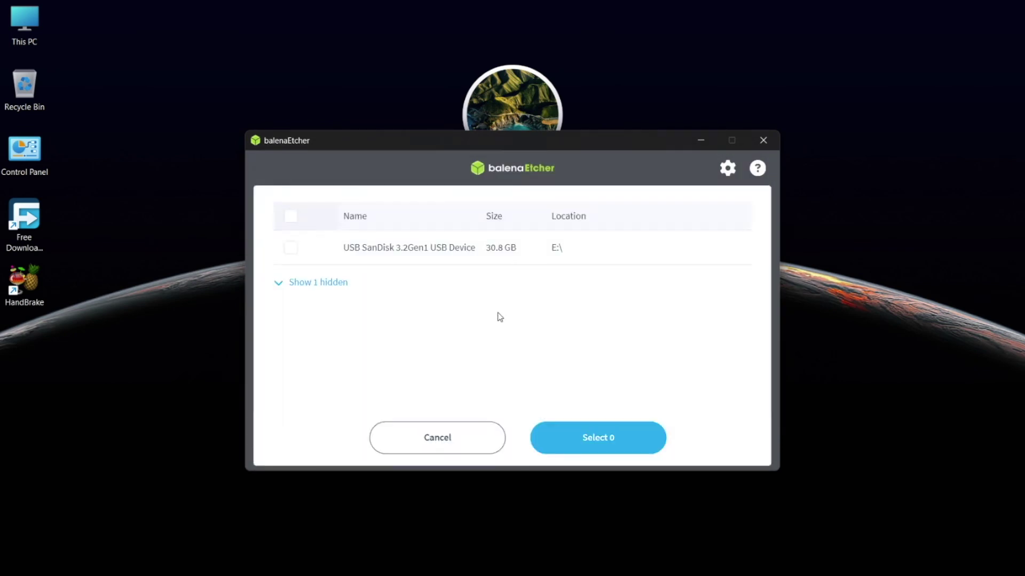
{"action": "left_click", "coordinate": [467, 260]}
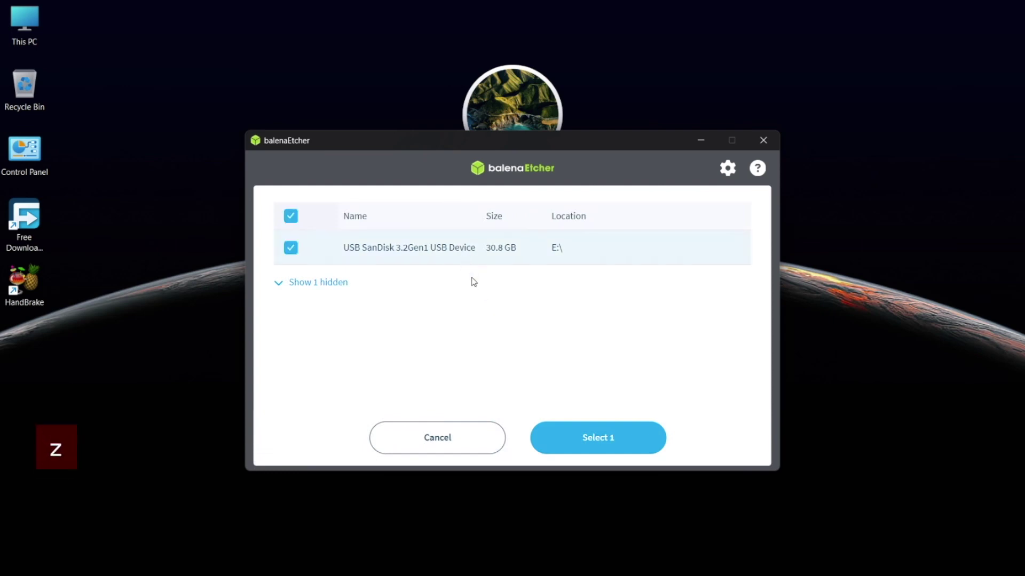
{"action": "left_click", "coordinate": [640, 438]}
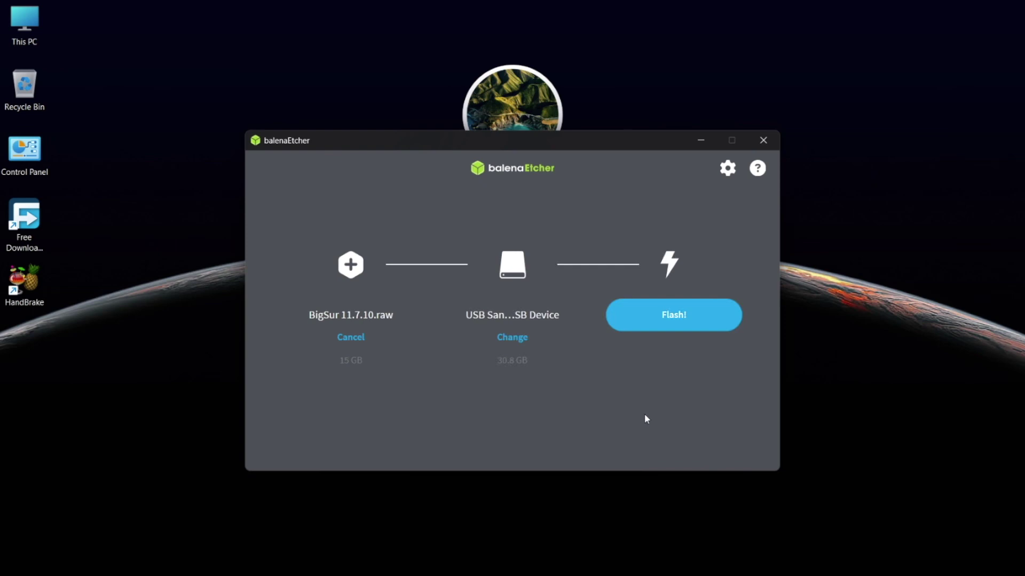
{"action": "left_click", "coordinate": [672, 320]}
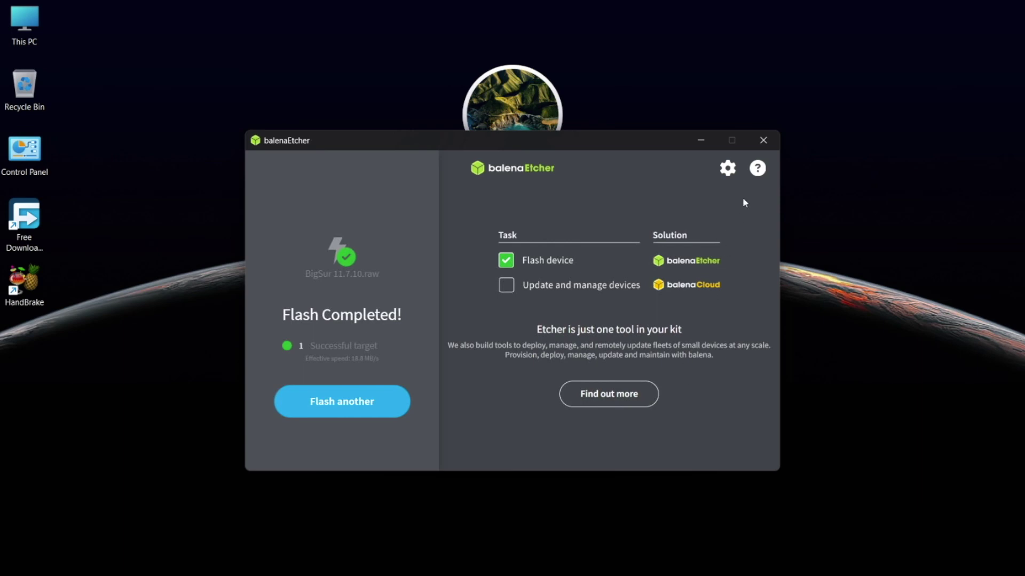
{"action": "left_click", "coordinate": [764, 140]}
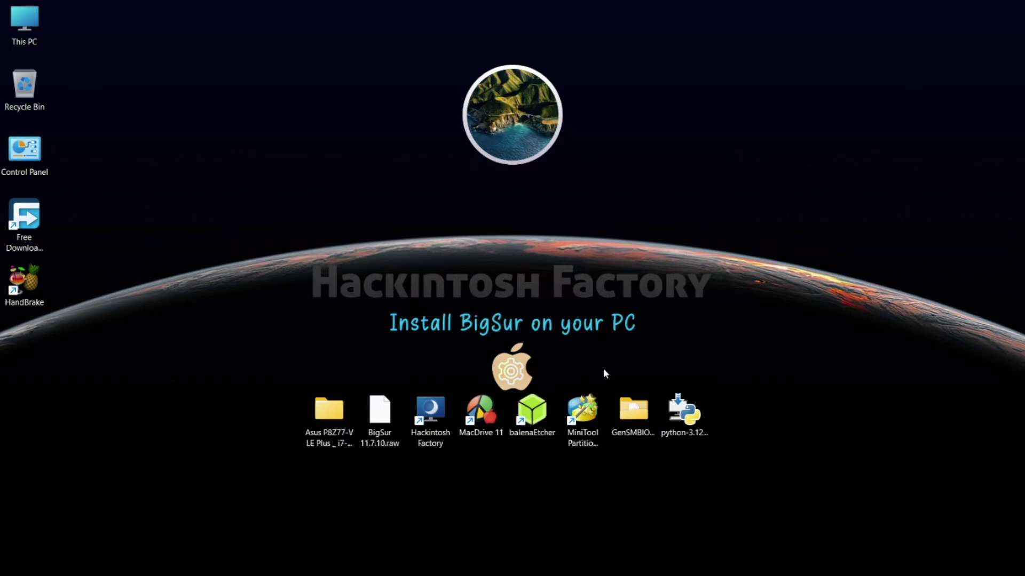
Step: Open MiniTool Partition Wizard and assign drive letter F: to the EFI partition on the SanDisk USB disk
{"action": "double_click", "coordinate": [583, 411]}
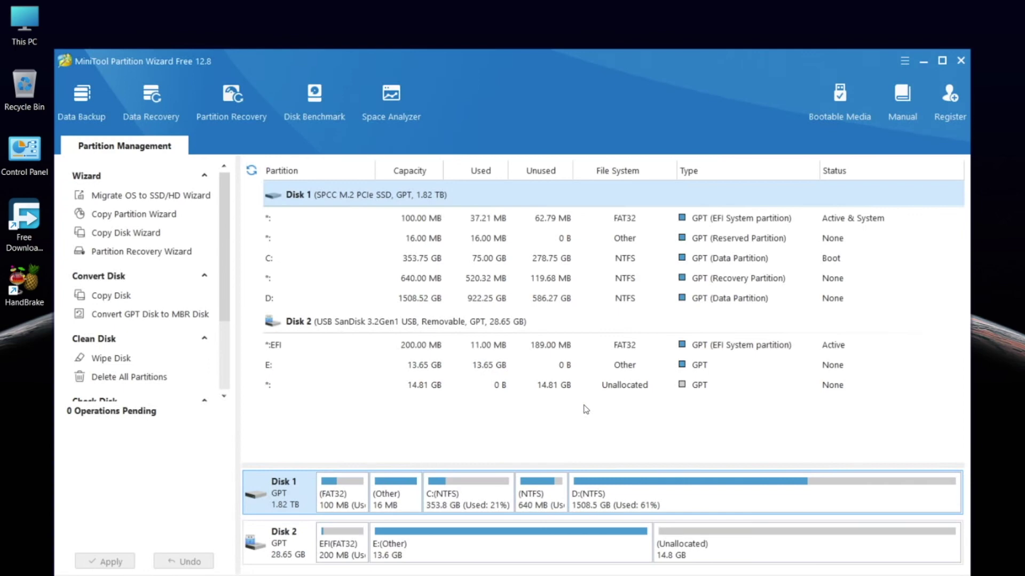
{"action": "left_click", "coordinate": [360, 347]}
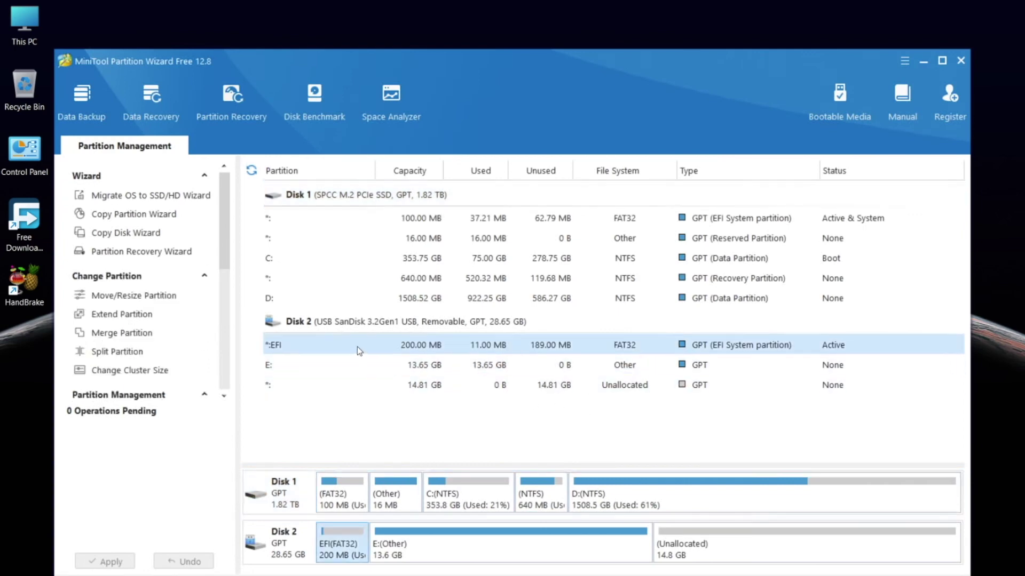
{"action": "right_click", "coordinate": [357, 349]}
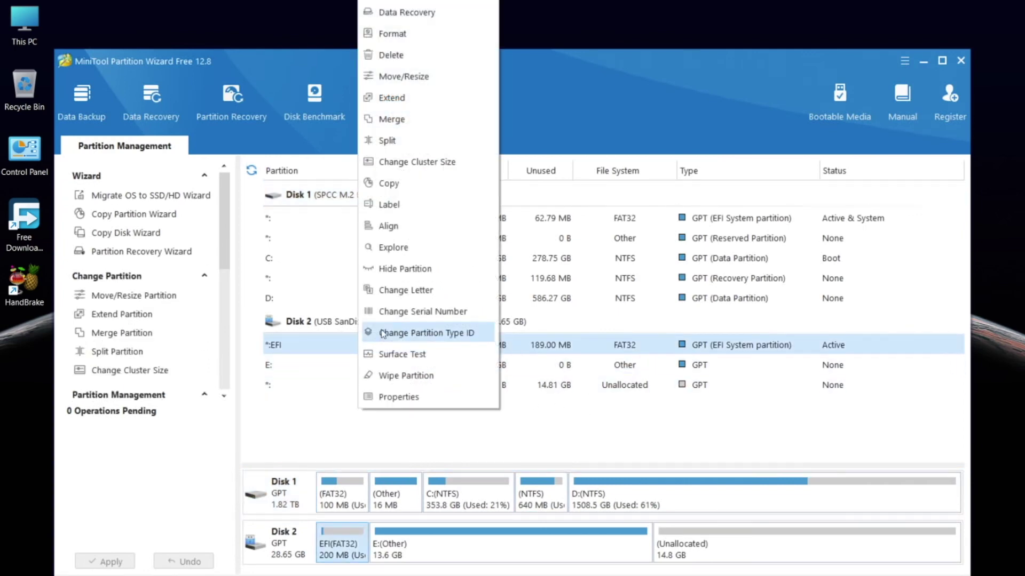
{"action": "left_click", "coordinate": [413, 291]}
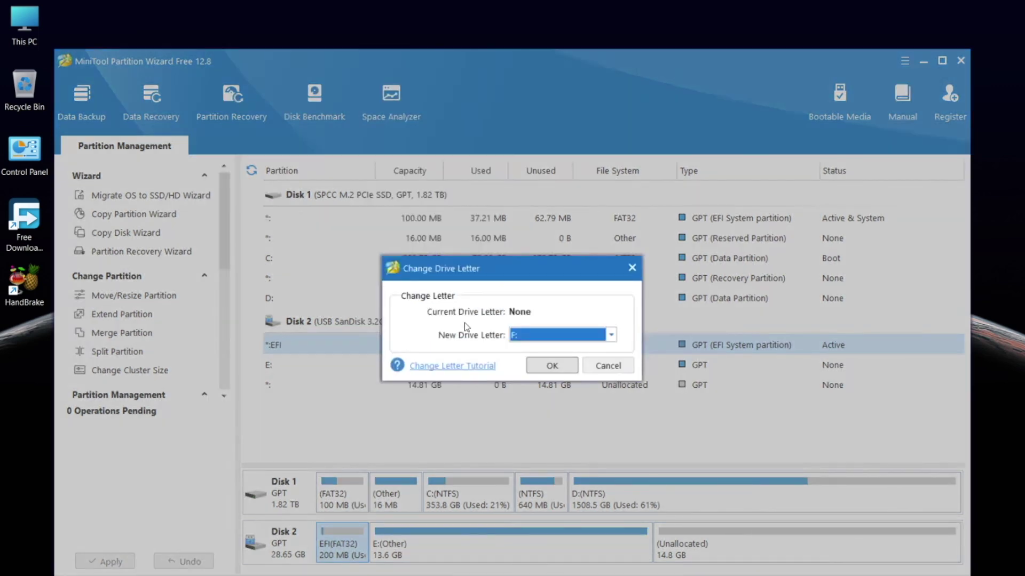
{"action": "left_click", "coordinate": [536, 367]}
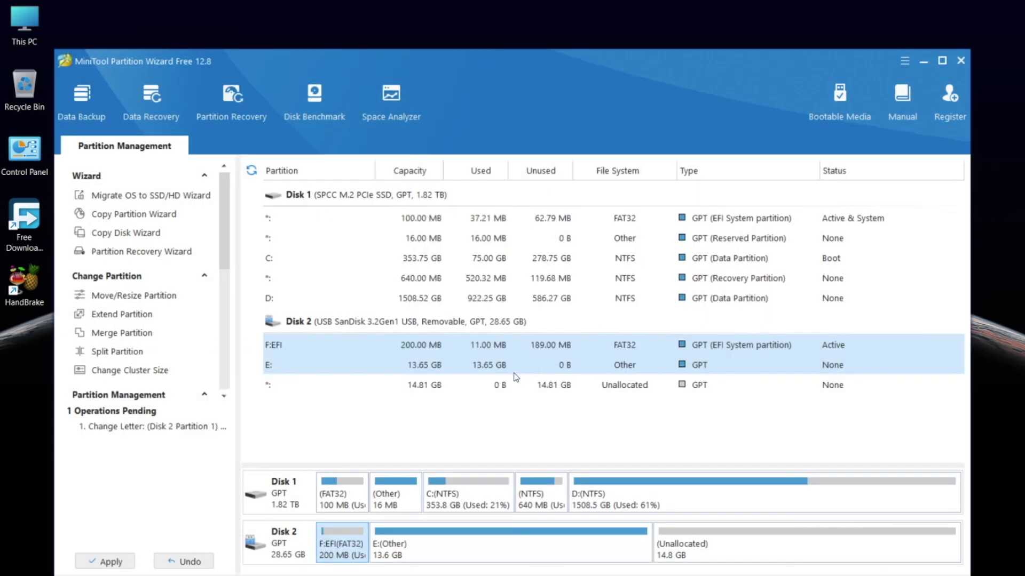
Step: Apply the pending drive letter change and quit MiniTool Partition Wizard
{"action": "left_click", "coordinate": [133, 557]}
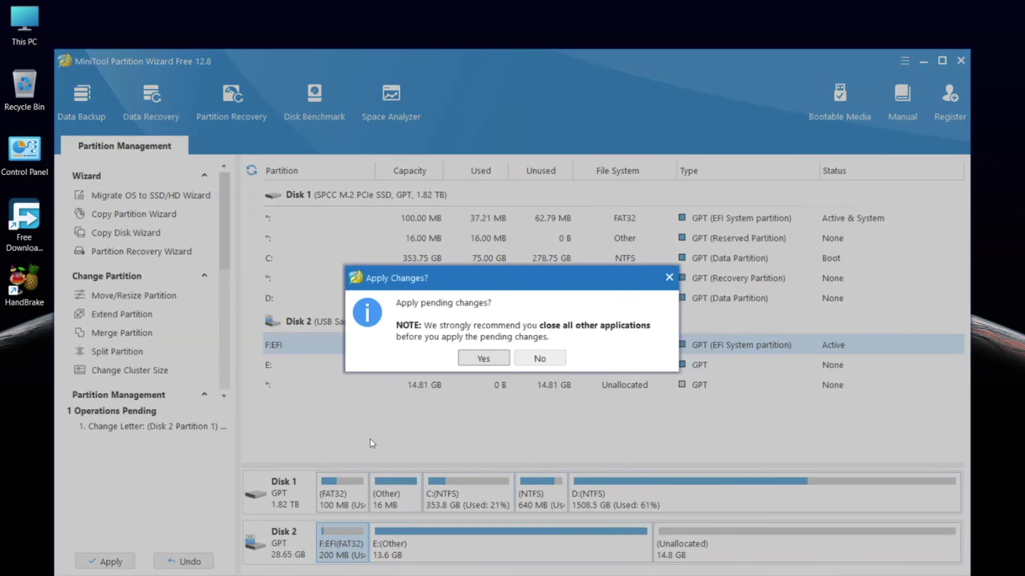
{"action": "left_click", "coordinate": [475, 356]}
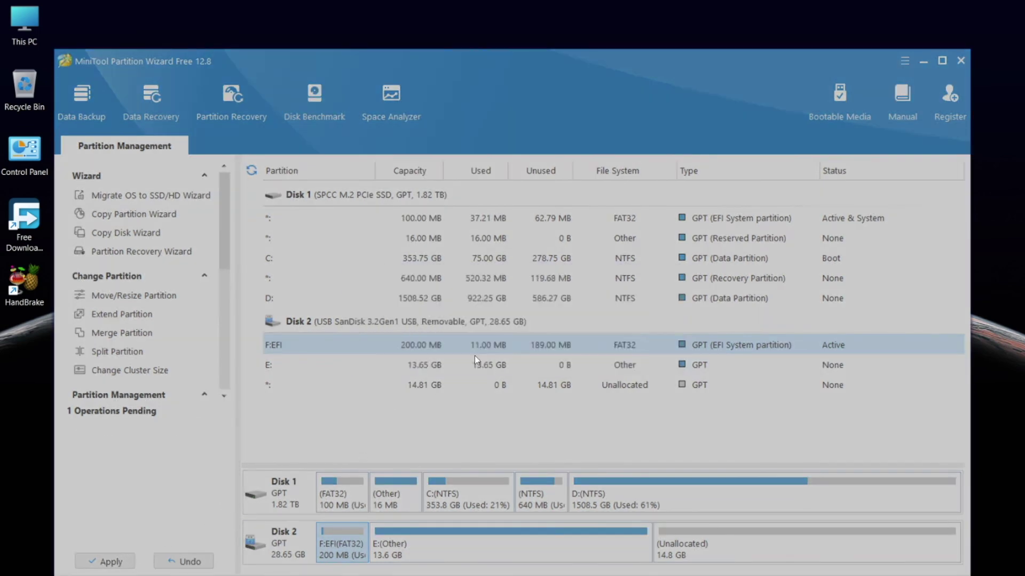
{"action": "left_click", "coordinate": [505, 348]}
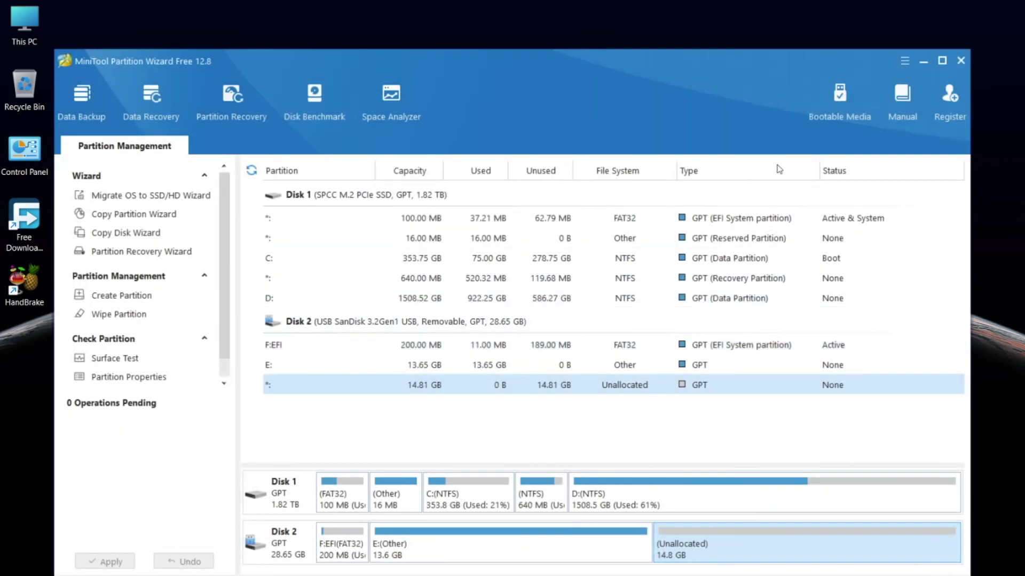
{"action": "left_click", "coordinate": [960, 60]}
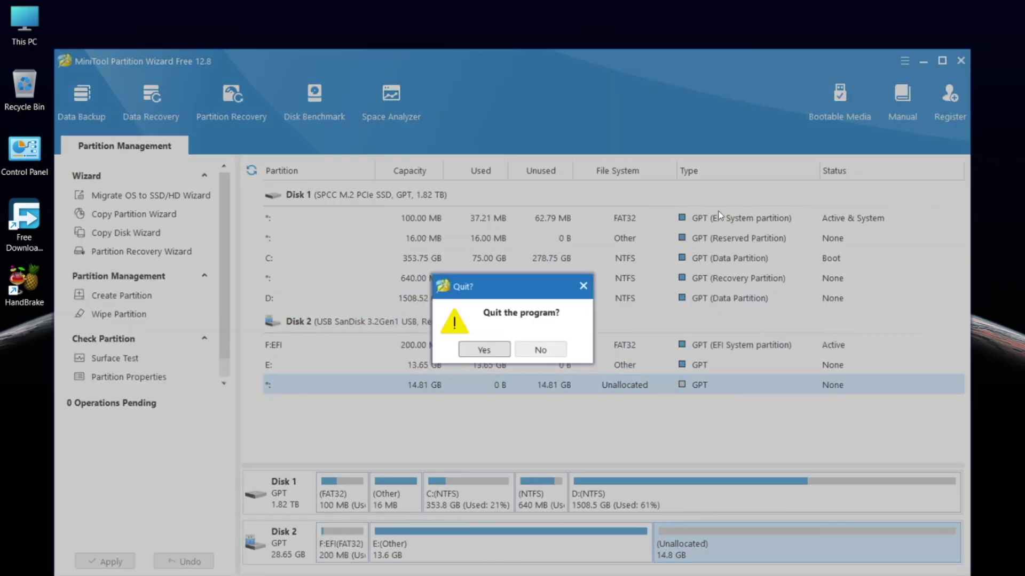
{"action": "left_click", "coordinate": [493, 352]}
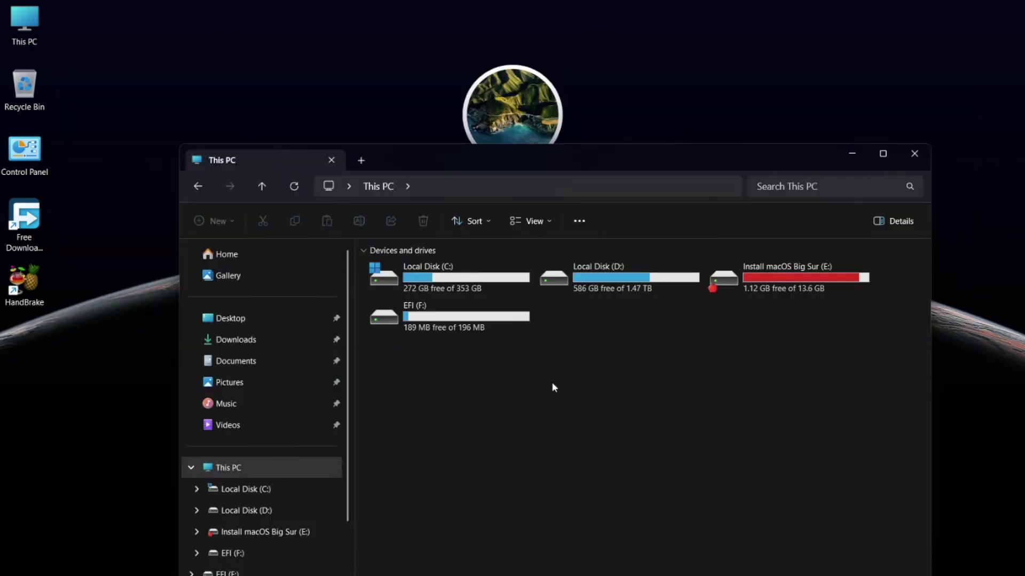
Step: Try to open the EFI (F:) drive in File Explorer and check its properties for security settings
{"action": "double_click", "coordinate": [505, 327]}
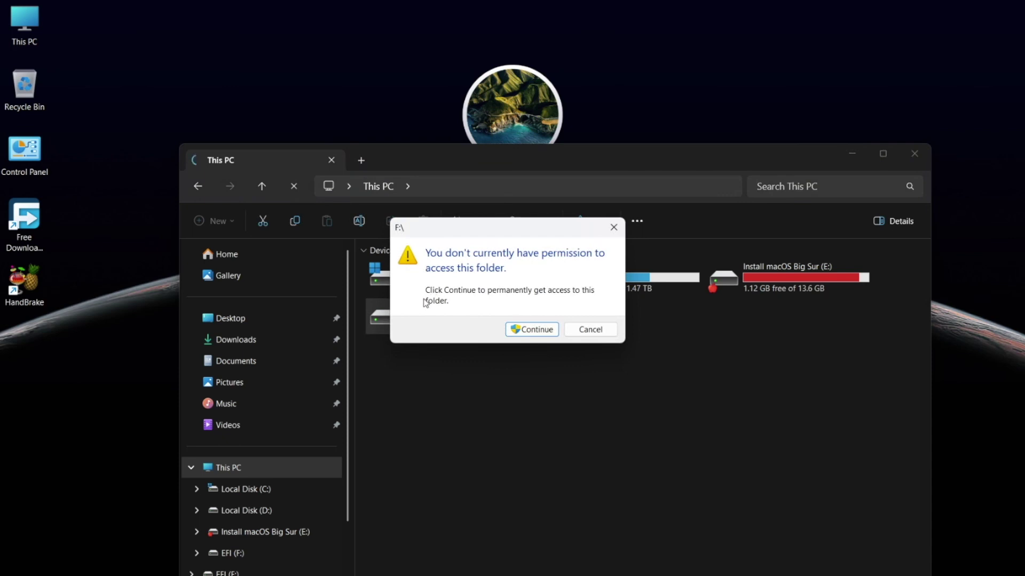
{"action": "left_click", "coordinate": [537, 329]}
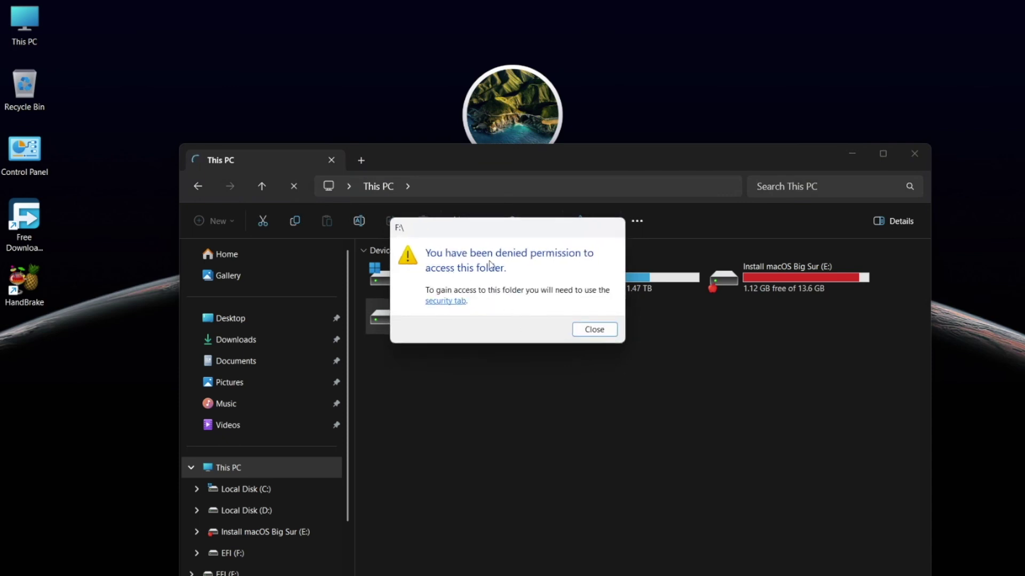
{"action": "left_click", "coordinate": [451, 302]}
{"action": "left_click", "coordinate": [508, 317]}
{"action": "left_click", "coordinate": [616, 316]}
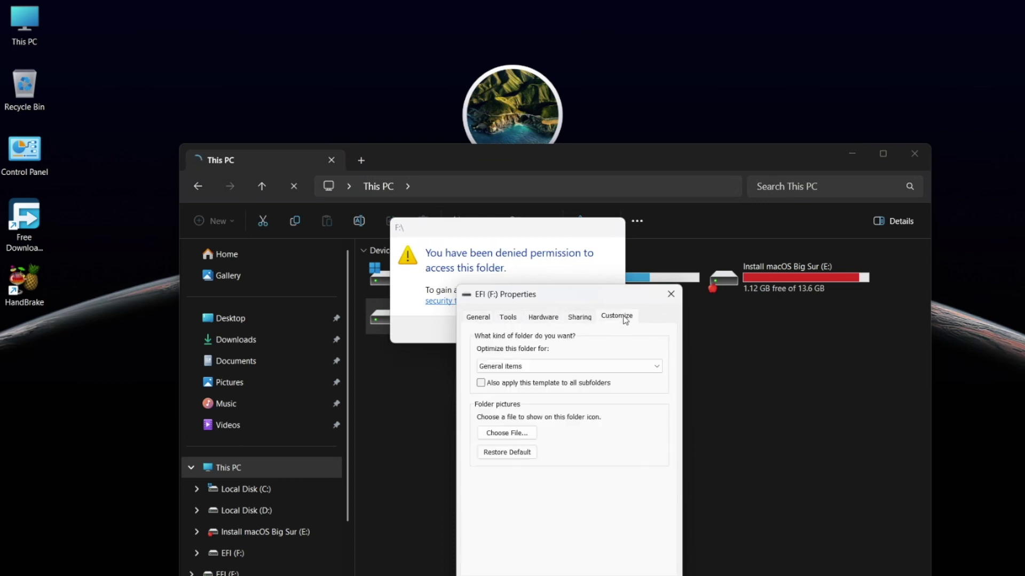
{"action": "left_click", "coordinate": [478, 317]}
{"action": "left_click", "coordinate": [670, 294]}
{"action": "left_click", "coordinate": [595, 328]}
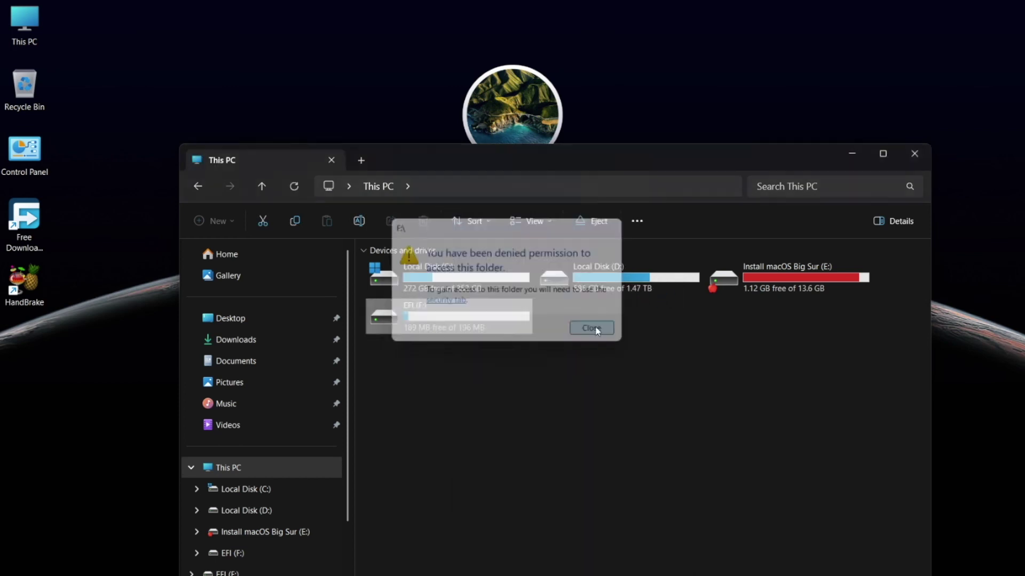
Step: Search Windows for the group policy settings and open the Local Group Policy Editor
{"action": "key", "text": "super"}
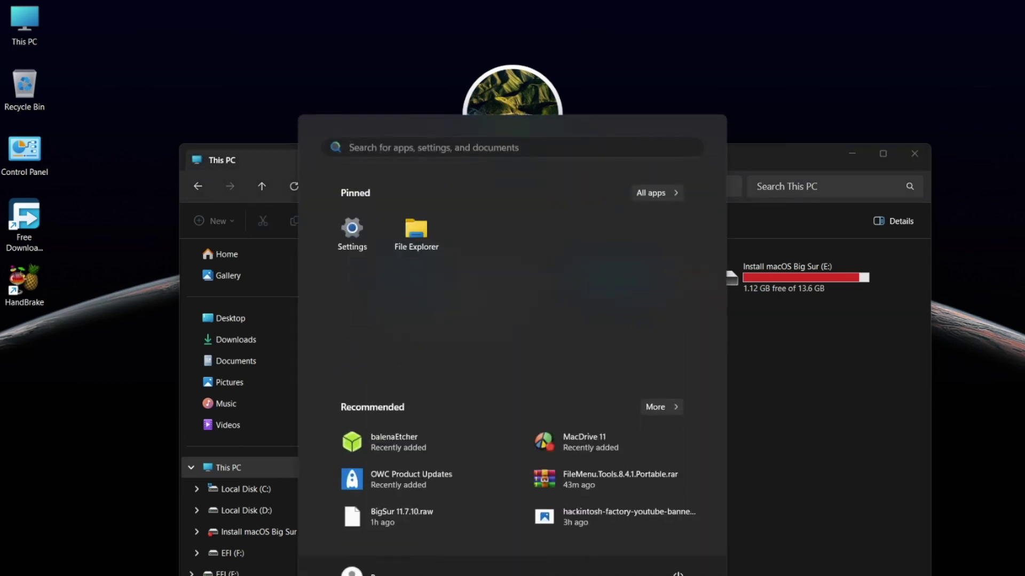
{"action": "type", "text": "gr"}
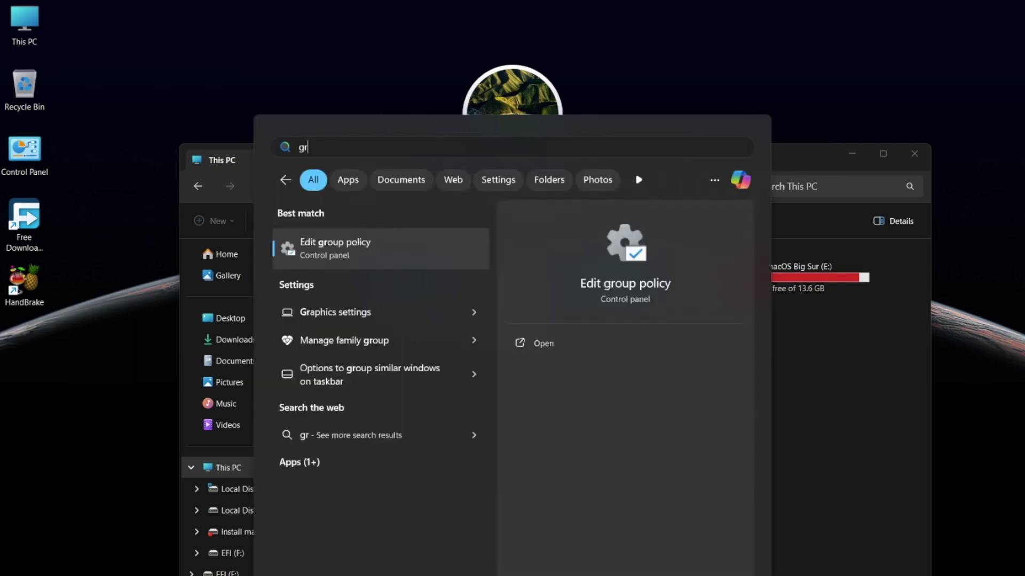
{"action": "key", "text": "Return"}
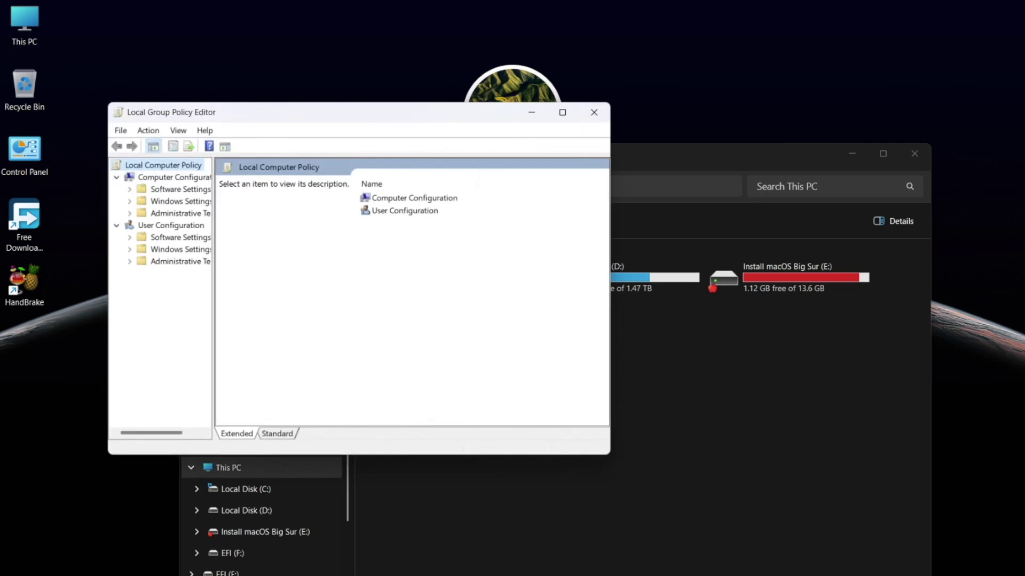
Step: Show the Security Options policies under the computer's Windows Settings, Security Settings, Local Policies
{"action": "left_click_drag", "start_coordinate": [219, 406], "coordinate": [259, 411]}
{"action": "left_click", "coordinate": [131, 201]}
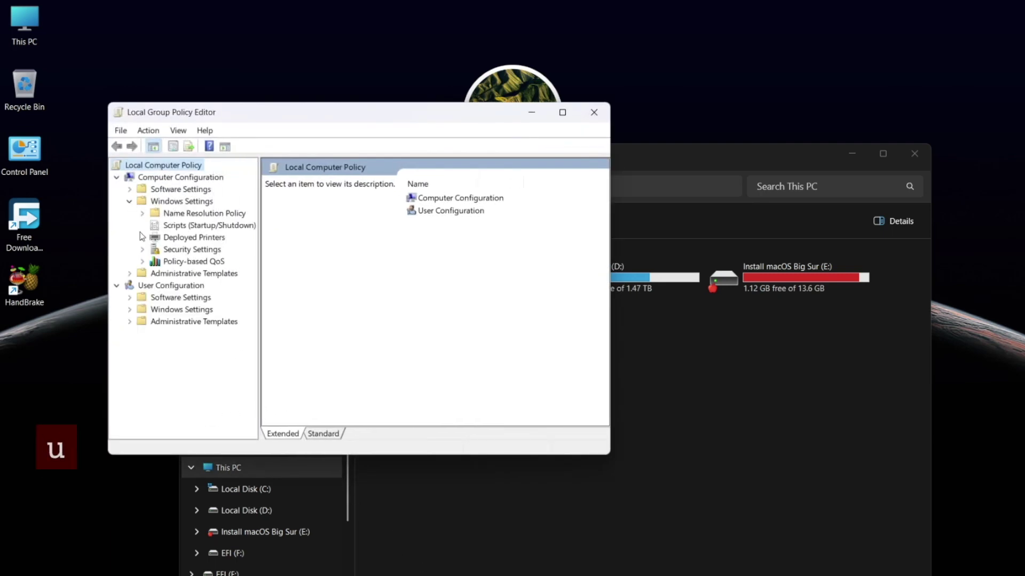
{"action": "left_click", "coordinate": [142, 249]}
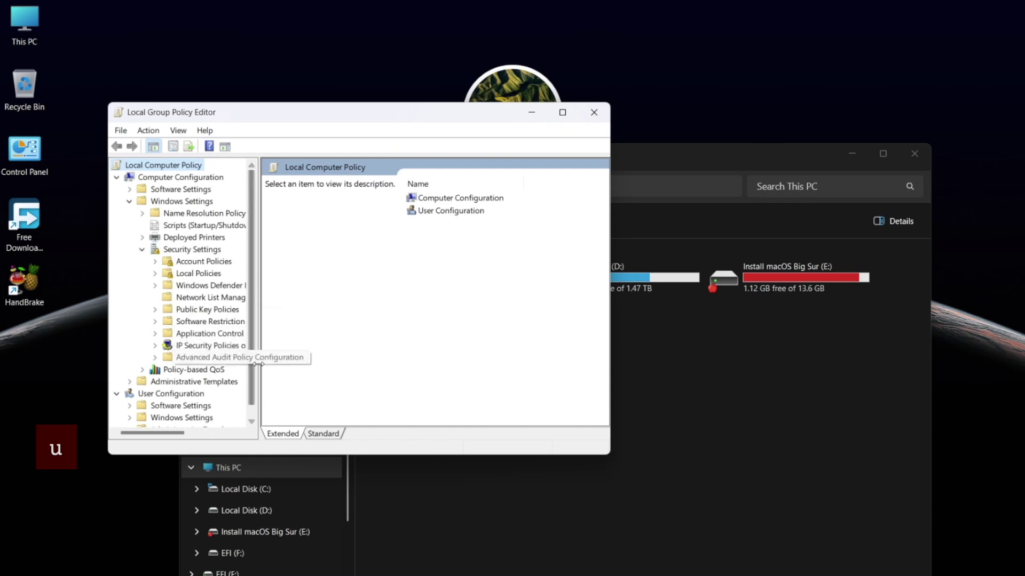
{"action": "left_click_drag", "start_coordinate": [259, 369], "coordinate": [320, 370]}
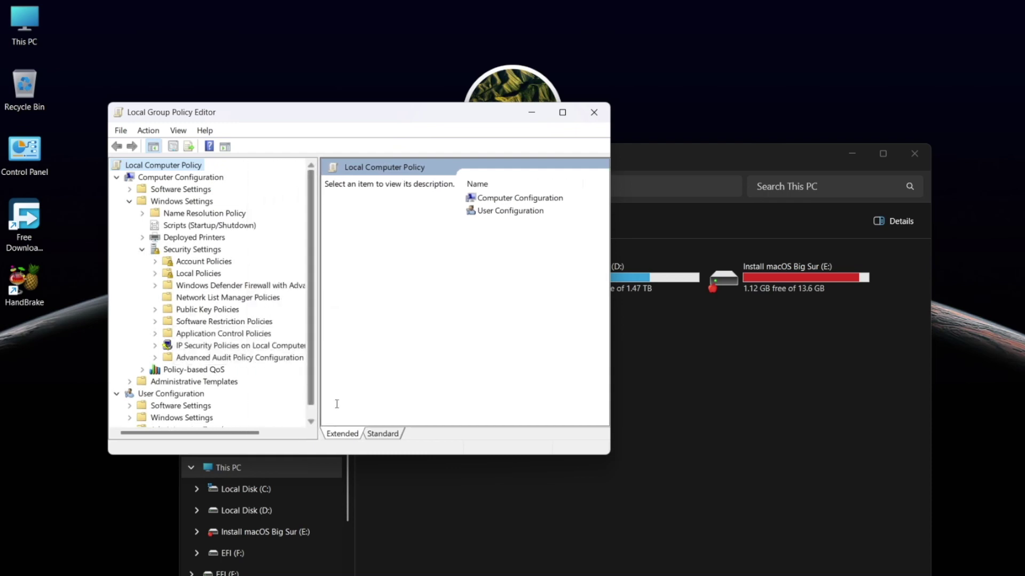
{"action": "left_click", "coordinate": [155, 274]}
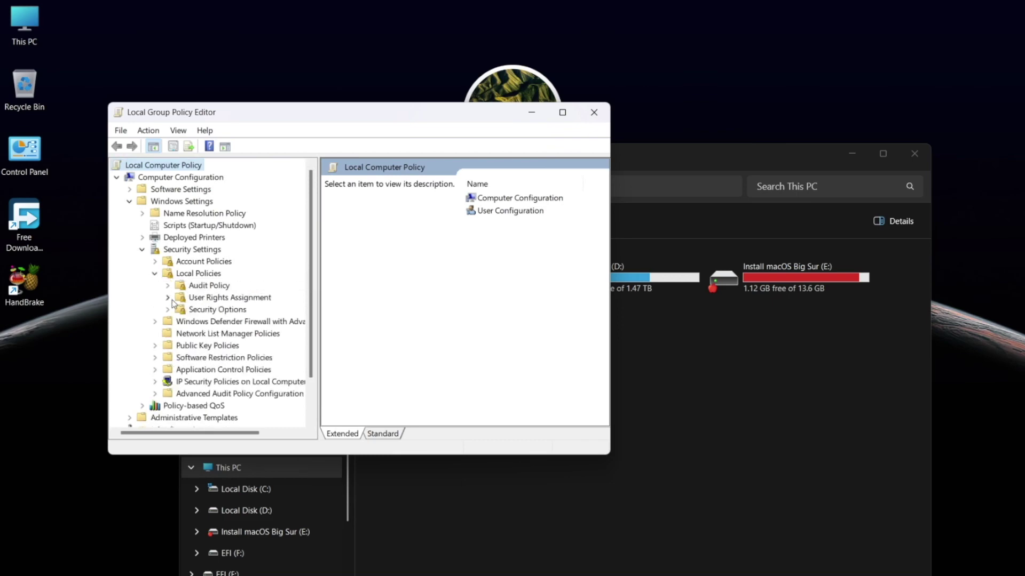
{"action": "left_click", "coordinate": [191, 310]}
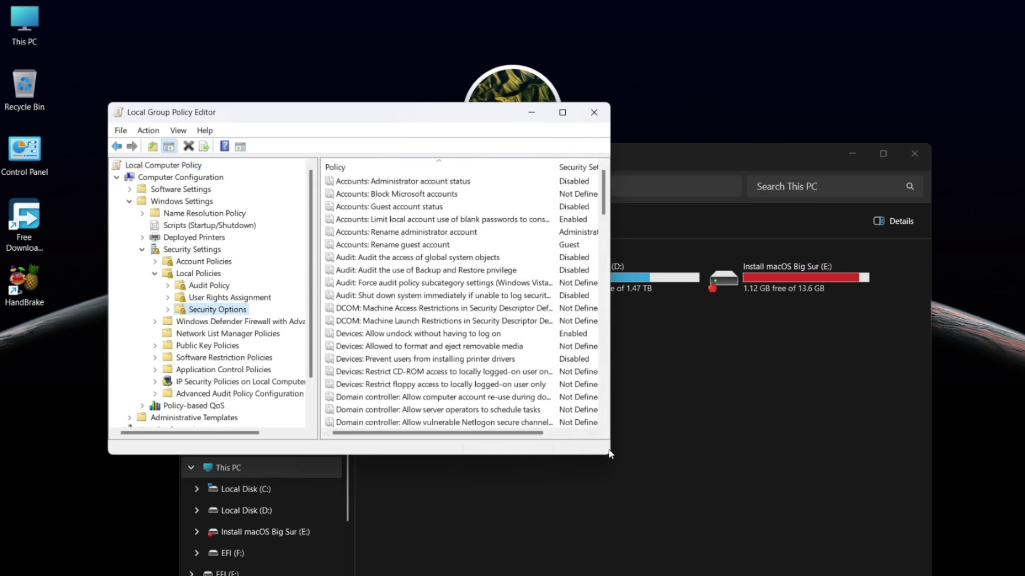
Step: Set the User Account Control policy for Admin Approval Mode of the Built-in Administrator account to Disabled
{"action": "left_click_drag", "start_coordinate": [610, 455], "coordinate": [734, 542]}
{"action": "scroll", "coordinate": [582, 435], "scroll_direction": "down", "scroll_amount": 18}
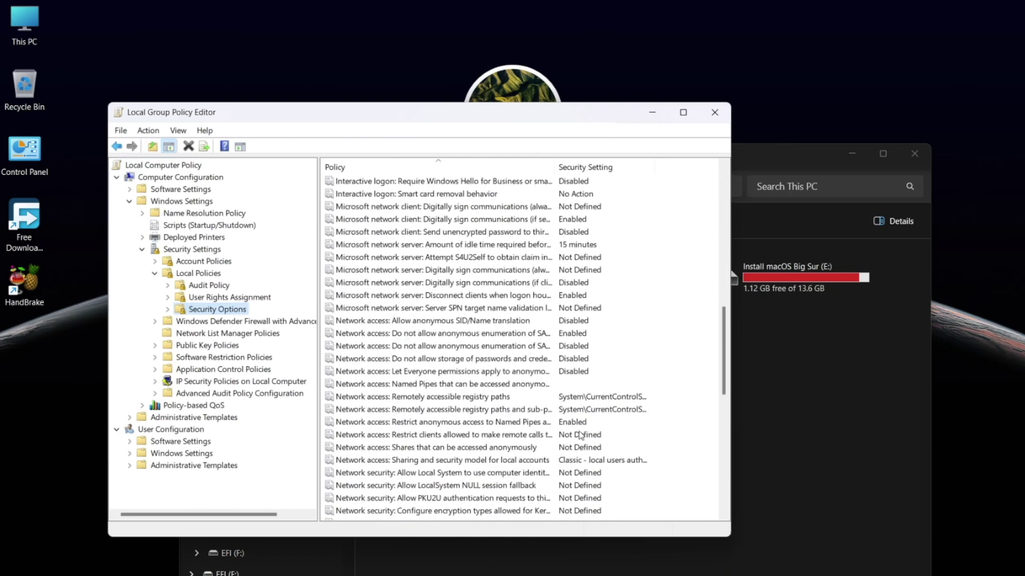
{"action": "scroll", "coordinate": [582, 438], "scroll_direction": "down", "scroll_amount": 8}
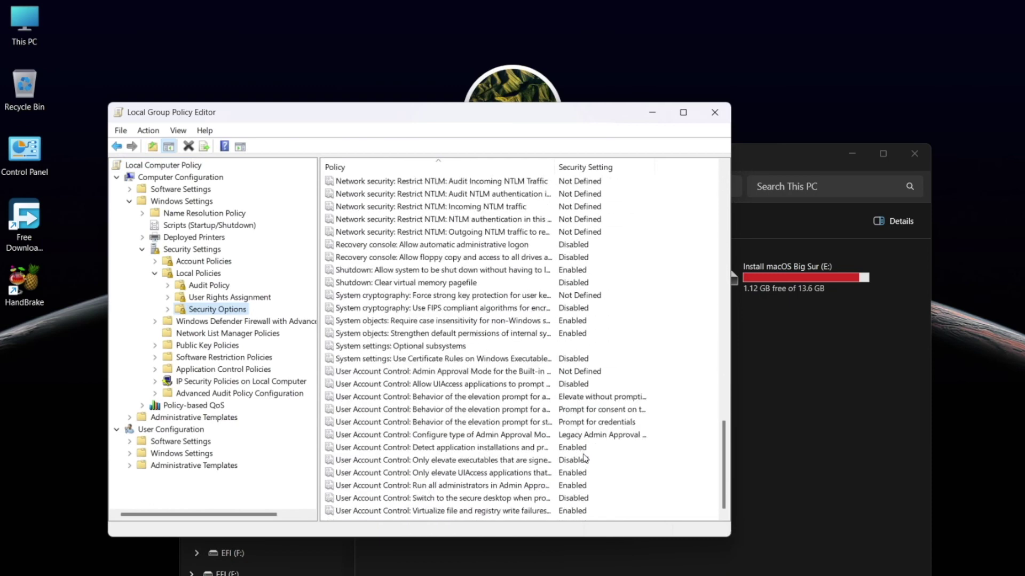
{"action": "double_click", "coordinate": [473, 373]}
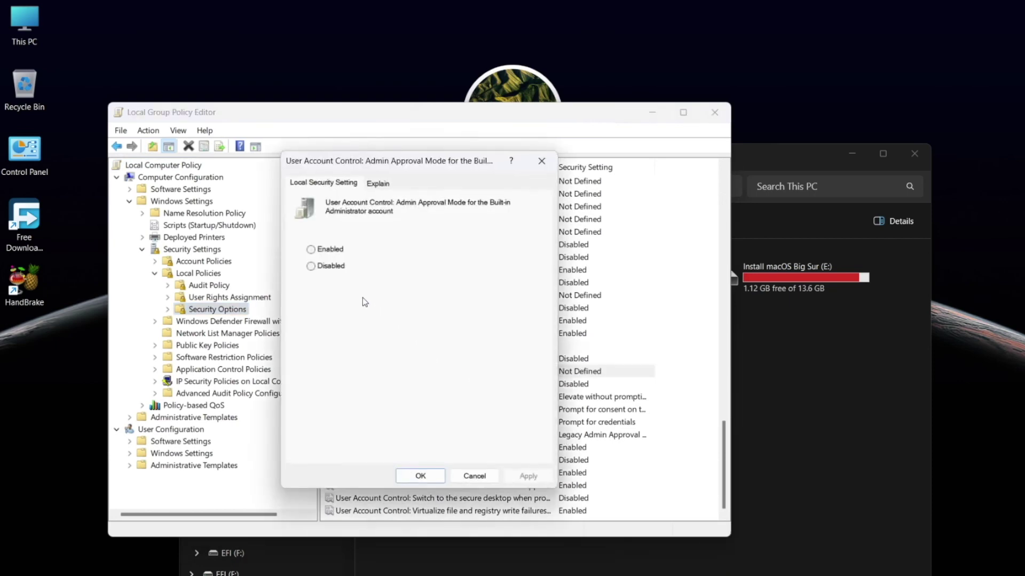
{"action": "left_click", "coordinate": [329, 267]}
{"action": "left_click", "coordinate": [420, 475]}
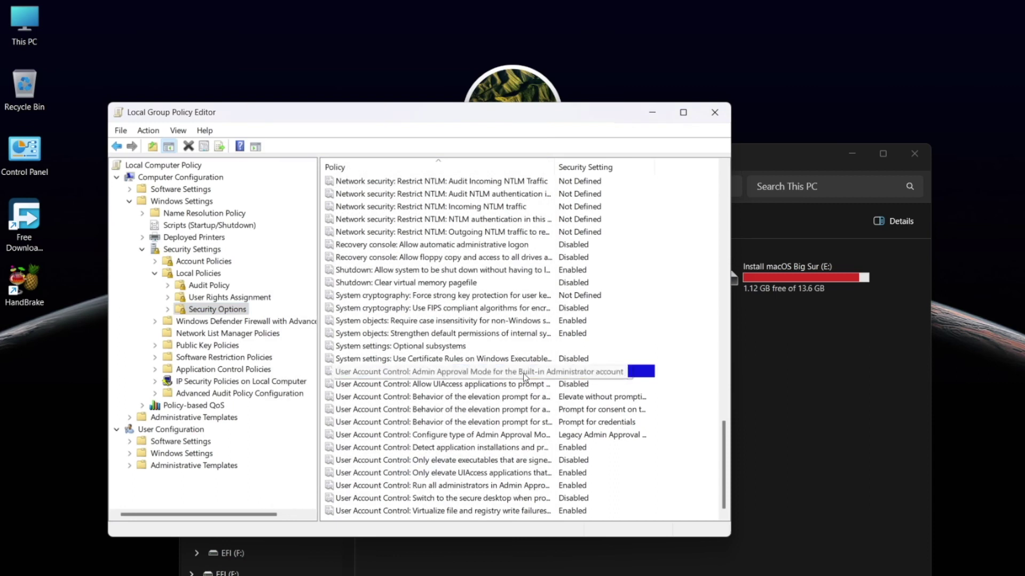
Step: Disable the User Account Control policy that runs all administrators in Admin Approval Mode, and restart the computer immediately
{"action": "left_click", "coordinate": [446, 487]}
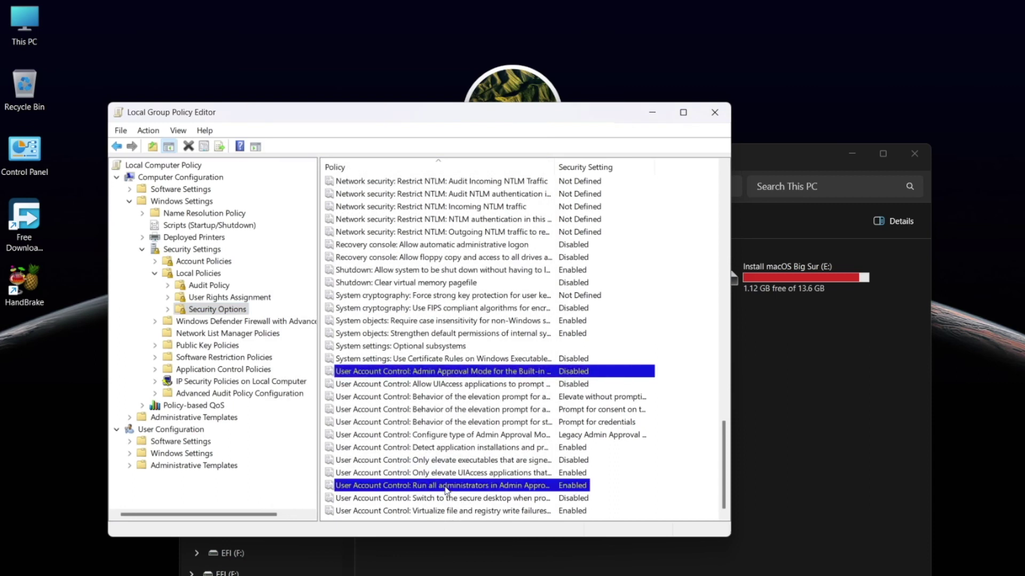
{"action": "double_click", "coordinate": [605, 490]}
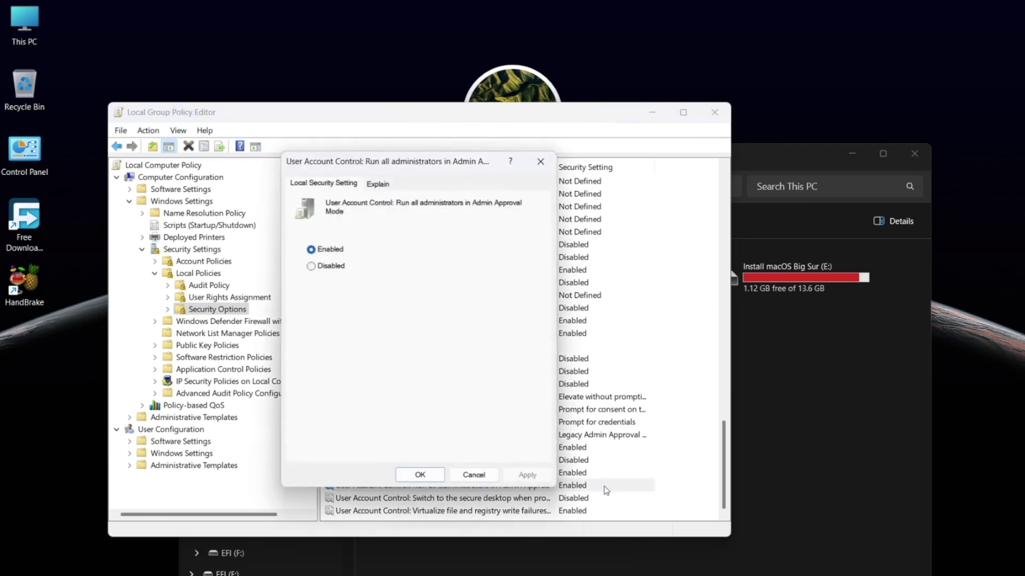
{"action": "left_click", "coordinate": [310, 265]}
{"action": "left_click", "coordinate": [419, 476]}
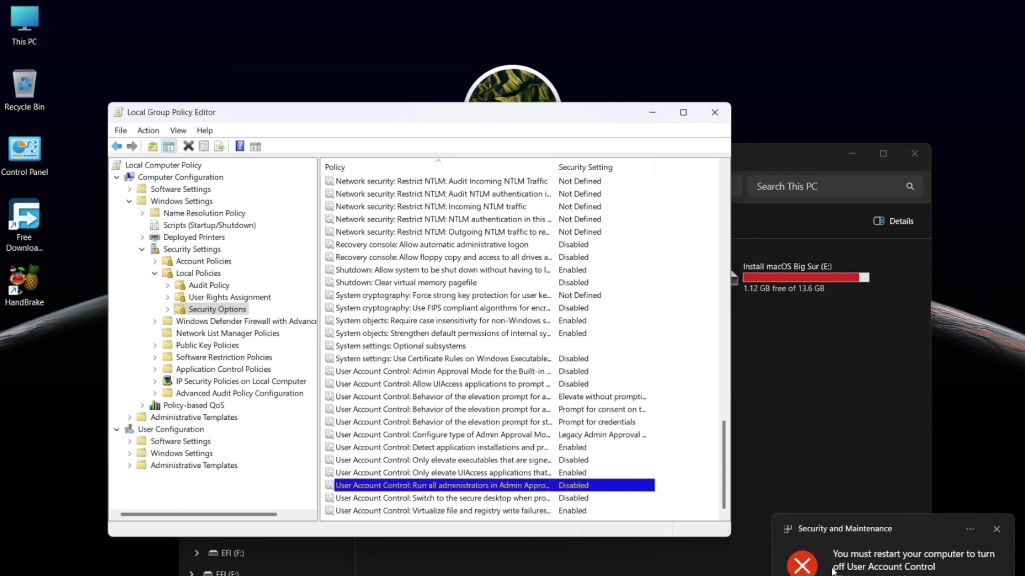
{"action": "left_click", "coordinate": [887, 574]}
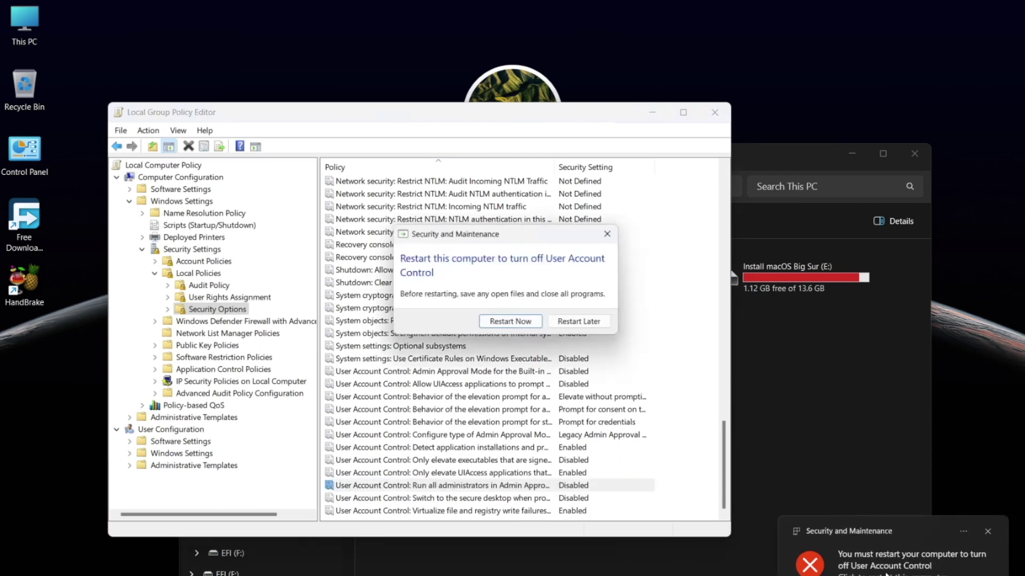
{"action": "left_click", "coordinate": [539, 327]}
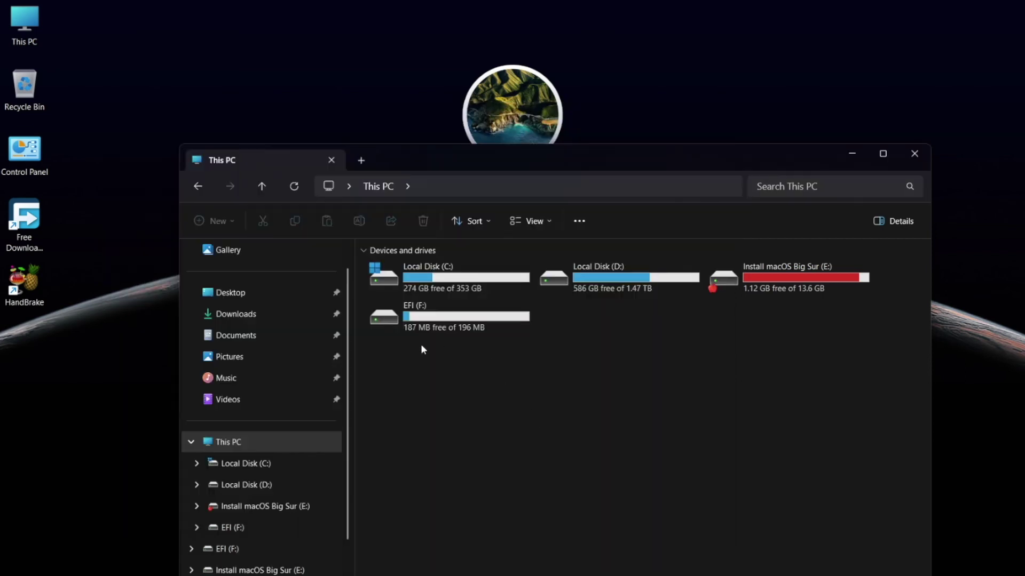
Step: Check that the EFI (F:) and Install macOS Big Sur (E:) drives open and view their contents, closing File Explorer when done
{"action": "left_click", "coordinate": [414, 324]}
{"action": "double_click", "coordinate": [414, 324]}
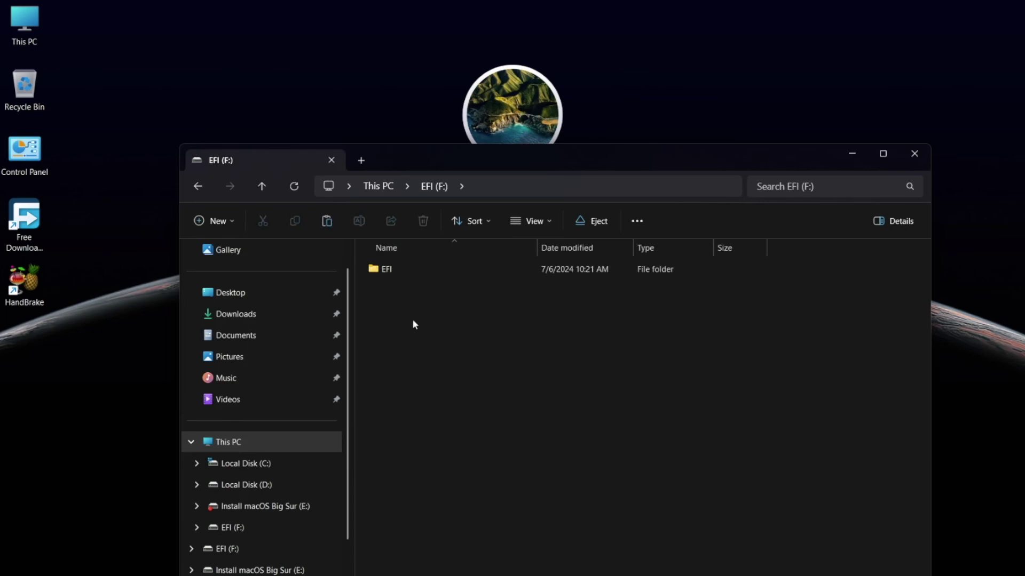
{"action": "key", "text": "alt+Left"}
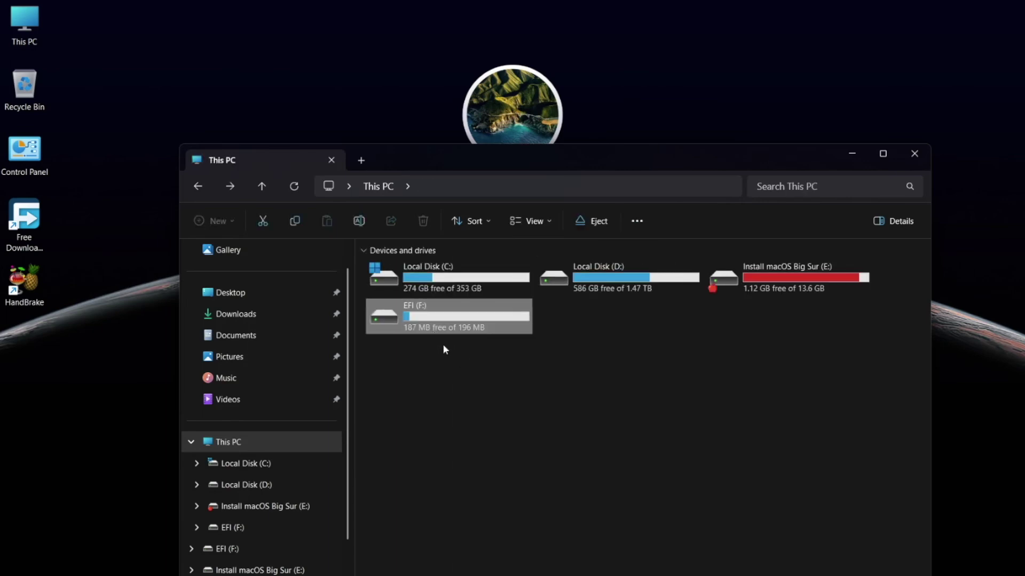
{"action": "double_click", "coordinate": [739, 285]}
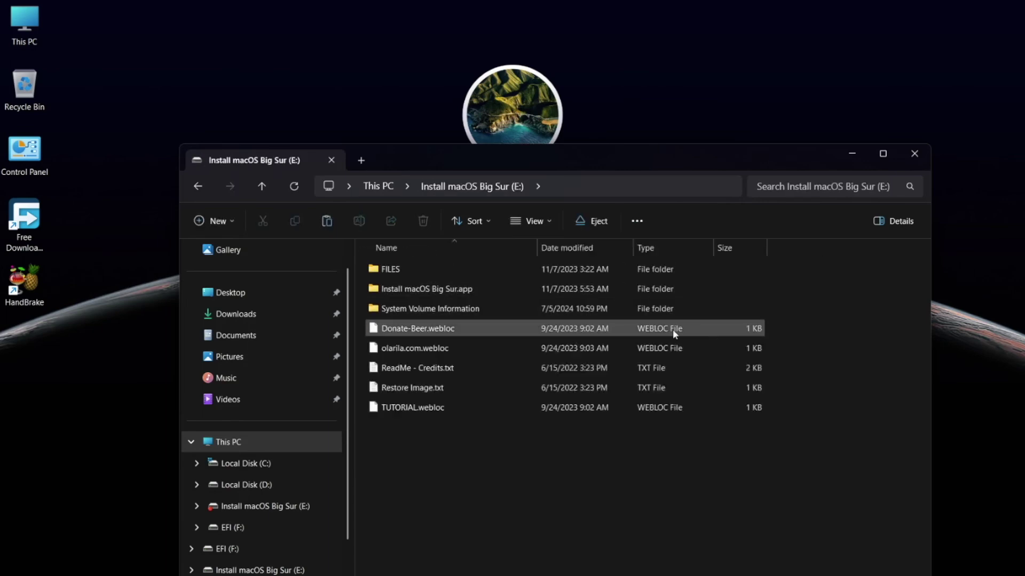
{"action": "left_click", "coordinate": [565, 414]}
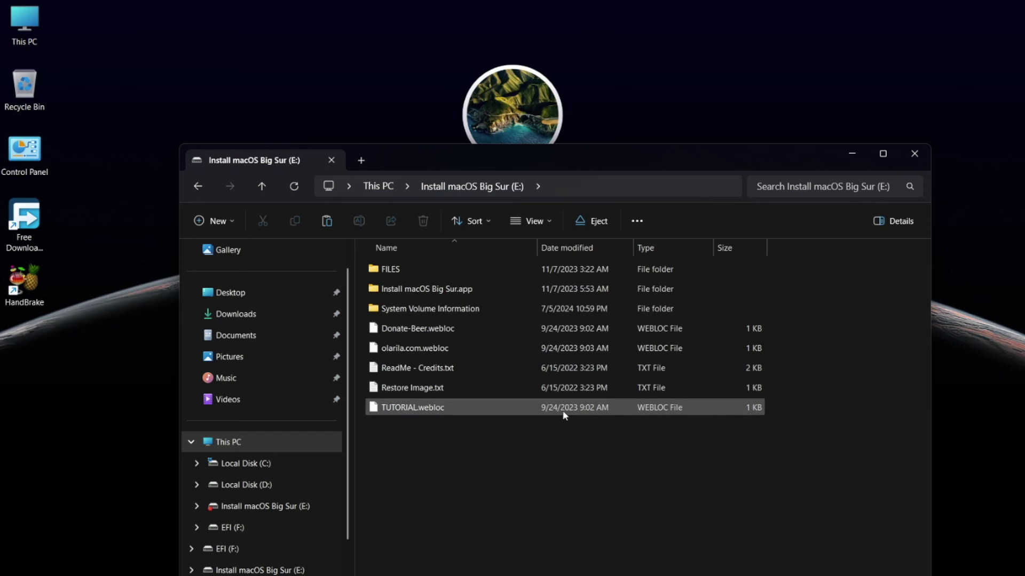
{"action": "key", "text": "alt+Left"}
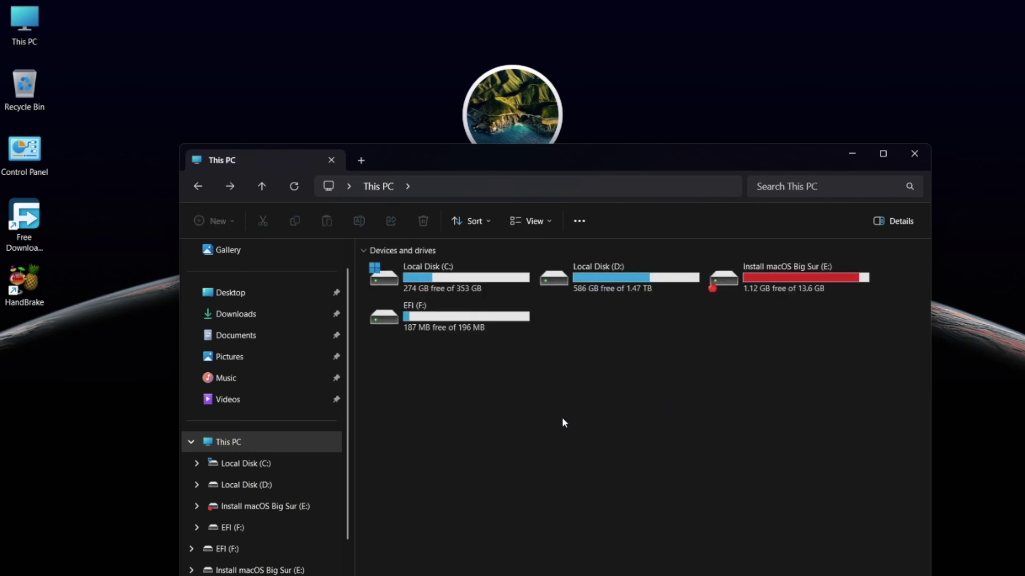
{"action": "key", "text": "alt+F4"}
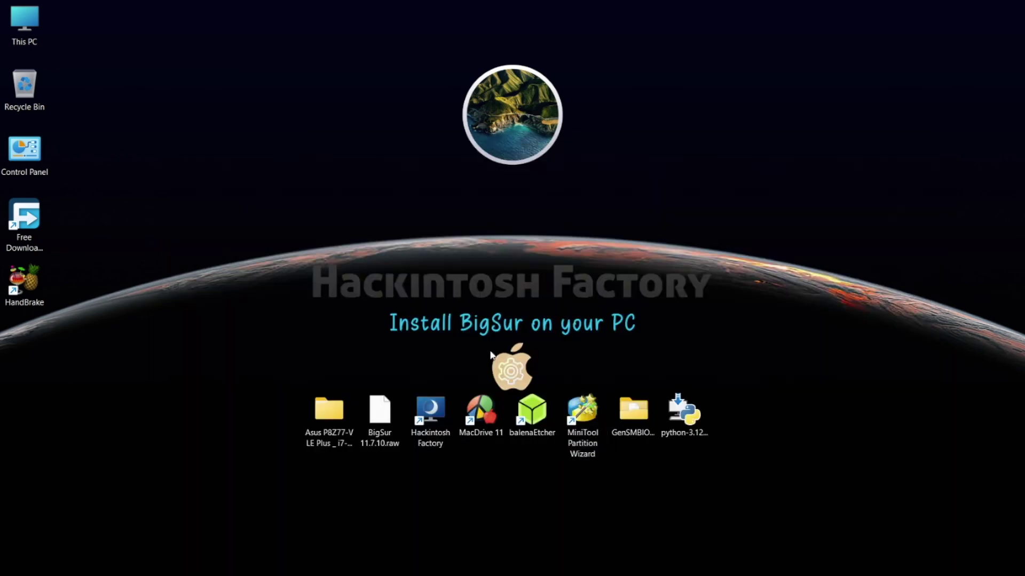
Step: Copy the EFI folder from the Asus P8Z77-V LE Plus _ i7-3770 _ HD4000 folder on the desktop
{"action": "left_click", "coordinate": [331, 410]}
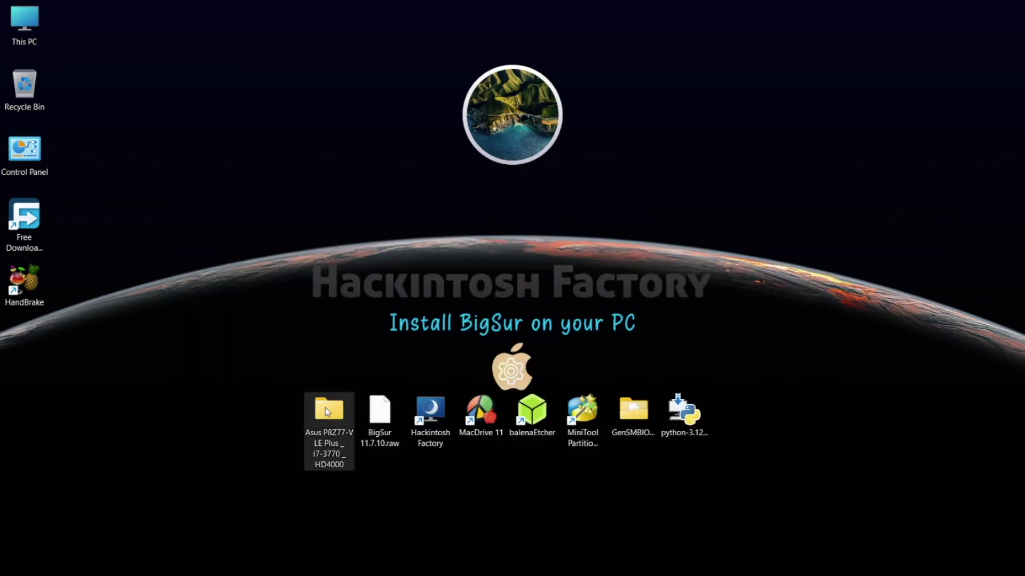
{"action": "double_click", "coordinate": [330, 409]}
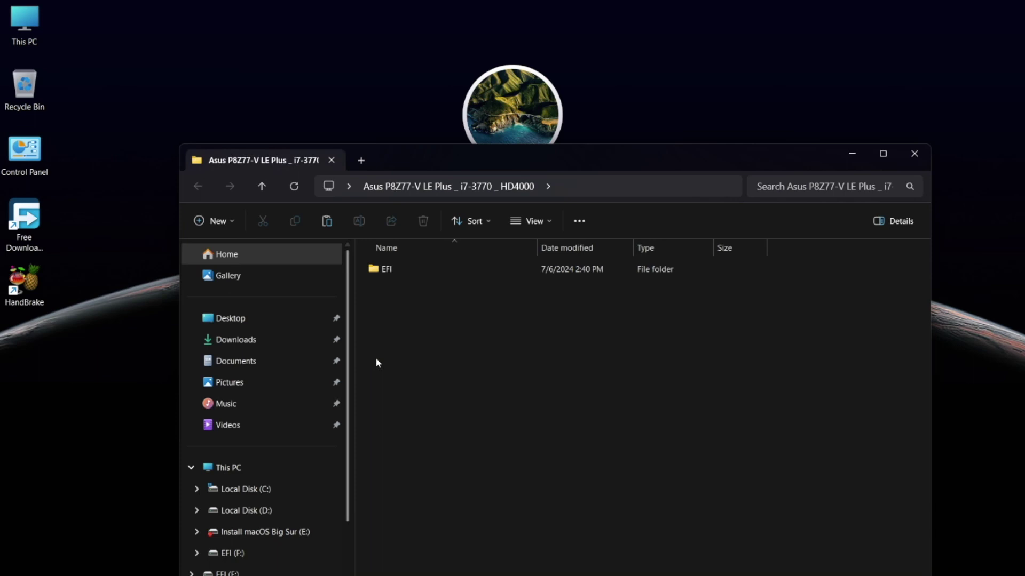
{"action": "right_click", "coordinate": [379, 271]}
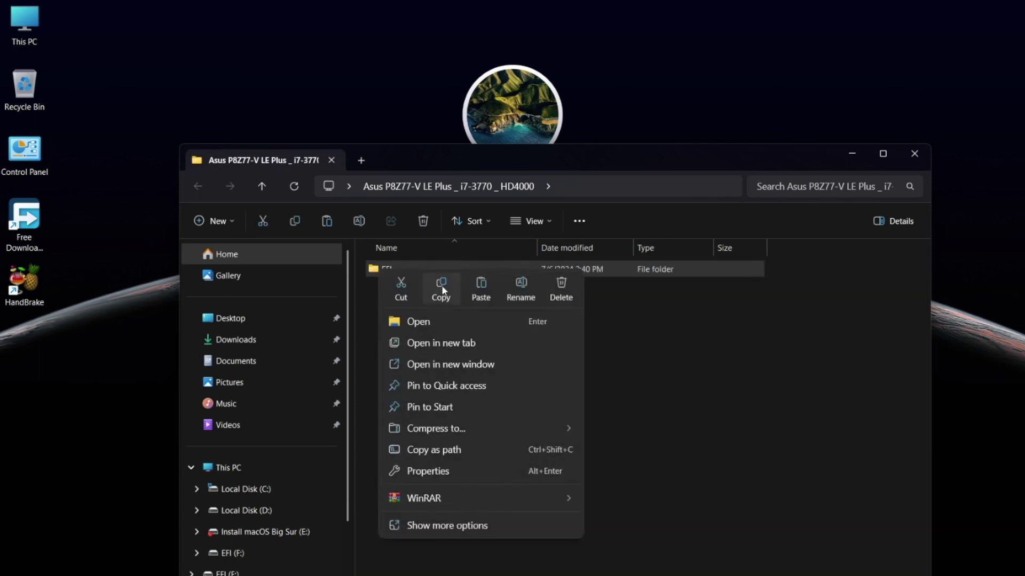
{"action": "left_click", "coordinate": [442, 290]}
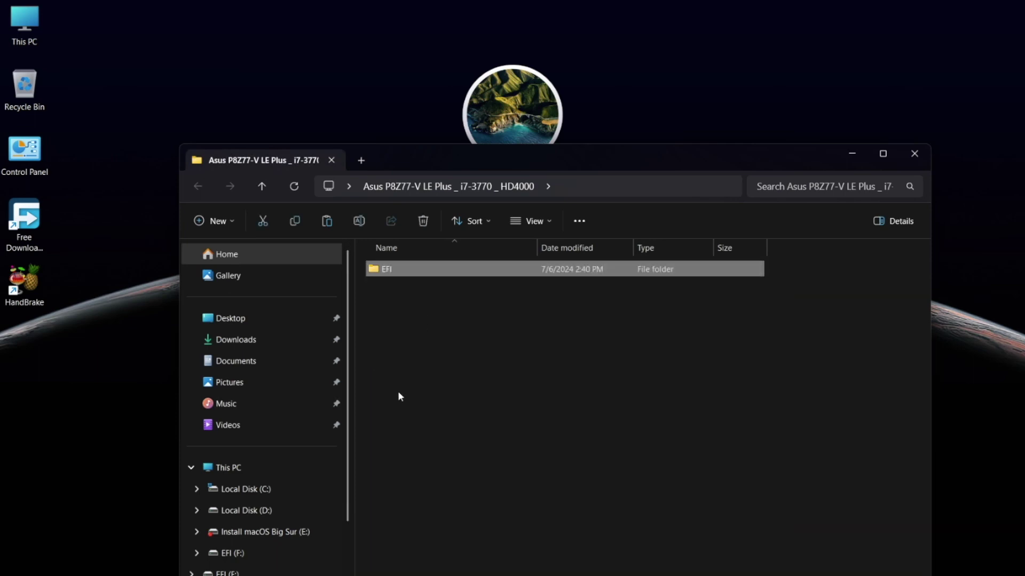
Step: Permanently delete the existing EFI folder from the EFI (F:) drive
{"action": "left_click", "coordinate": [232, 553]}
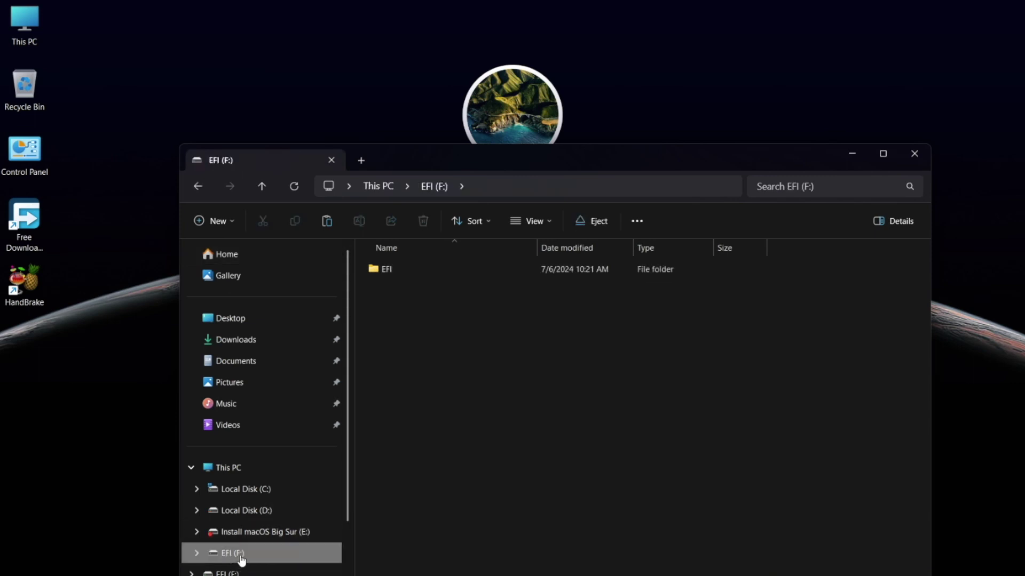
{"action": "left_click", "coordinate": [382, 271]}
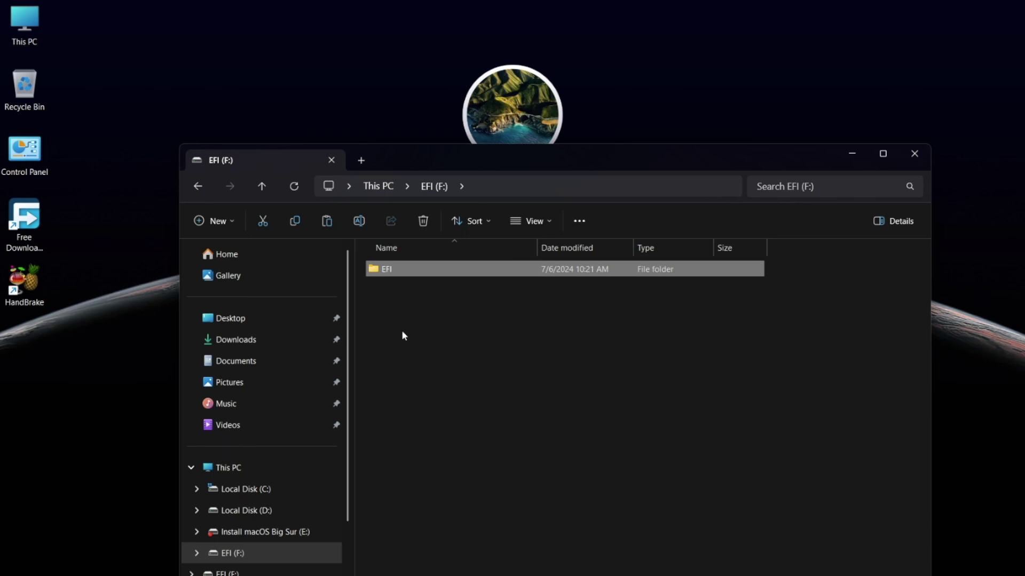
{"action": "key", "text": "shift+Delete"}
{"action": "key", "text": "Return"}
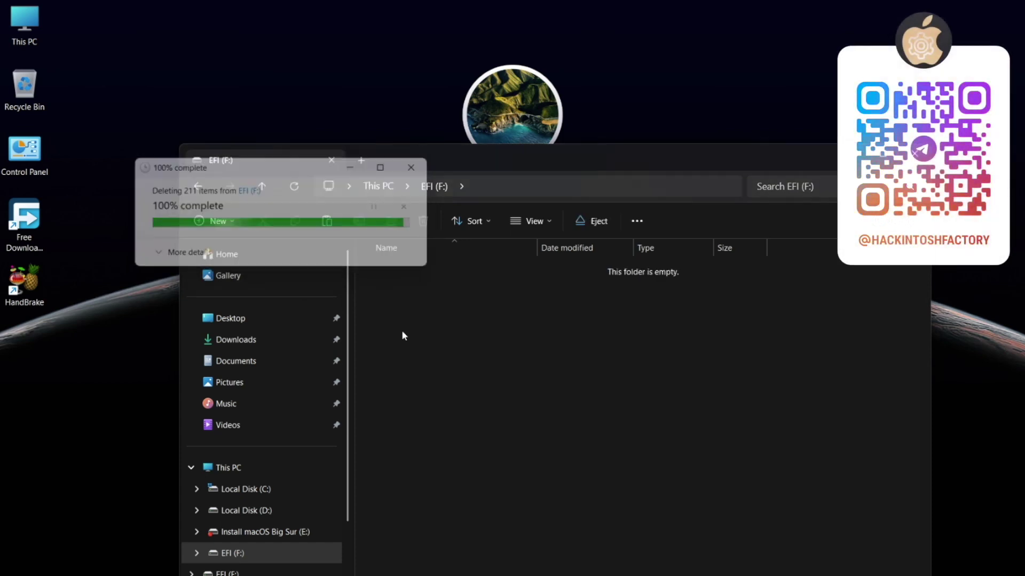
Step: Paste the copied EFI folder into the EFI (F:) drive and close the File Explorer window
{"action": "right_click", "coordinate": [402, 331]}
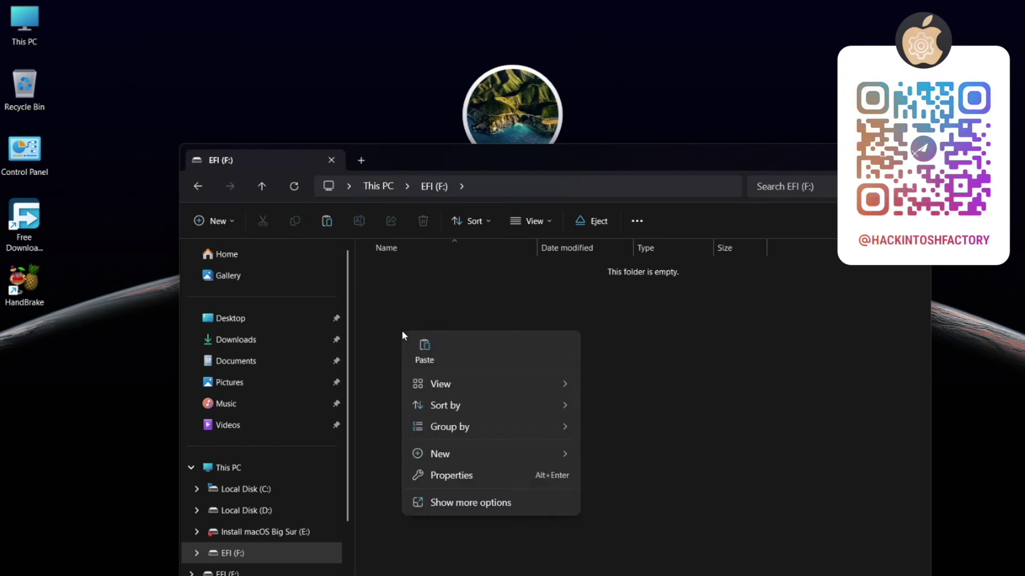
{"action": "left_click", "coordinate": [418, 346]}
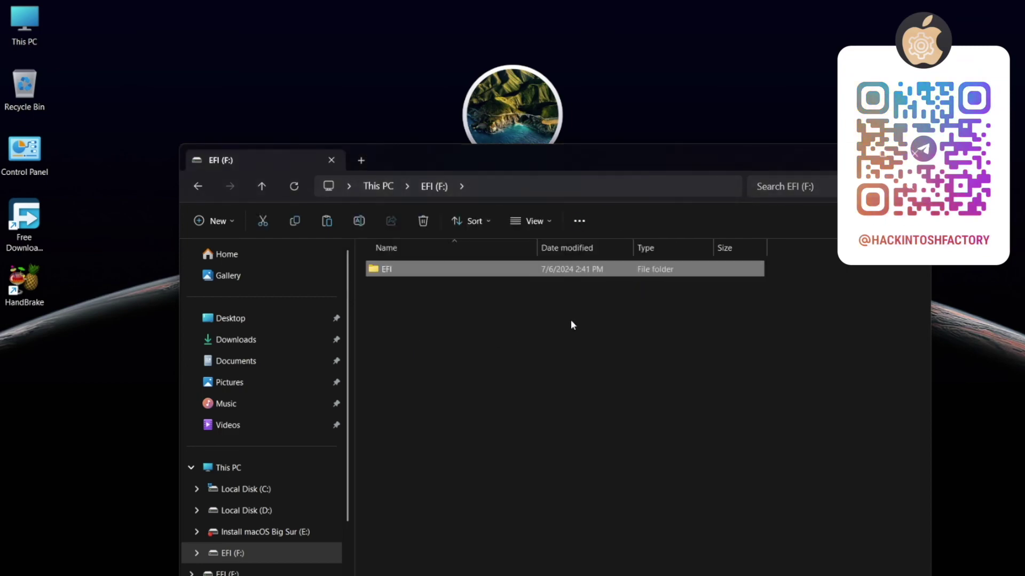
{"action": "left_click", "coordinate": [916, 159]}
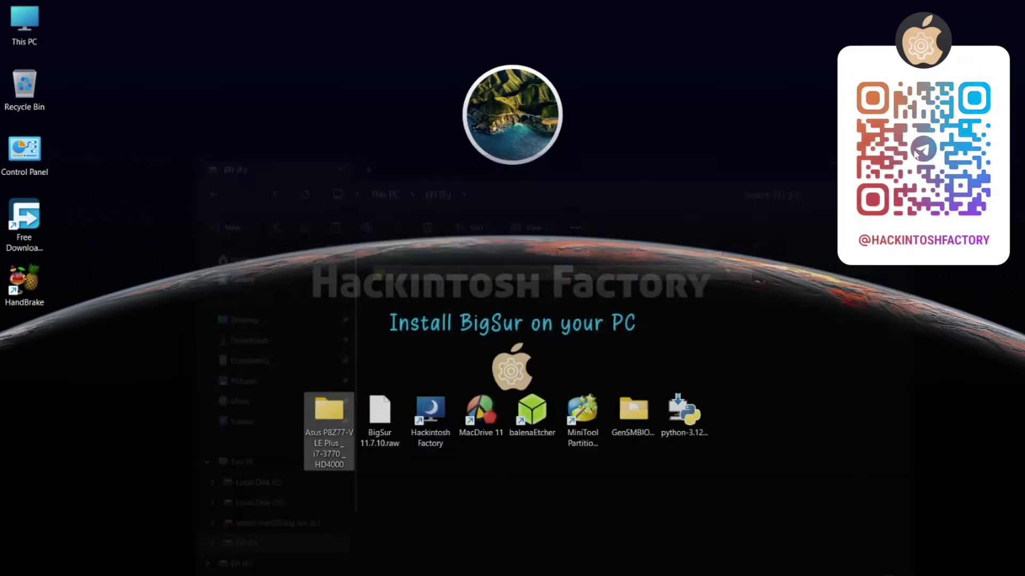
{"action": "left_click", "coordinate": [915, 154]}
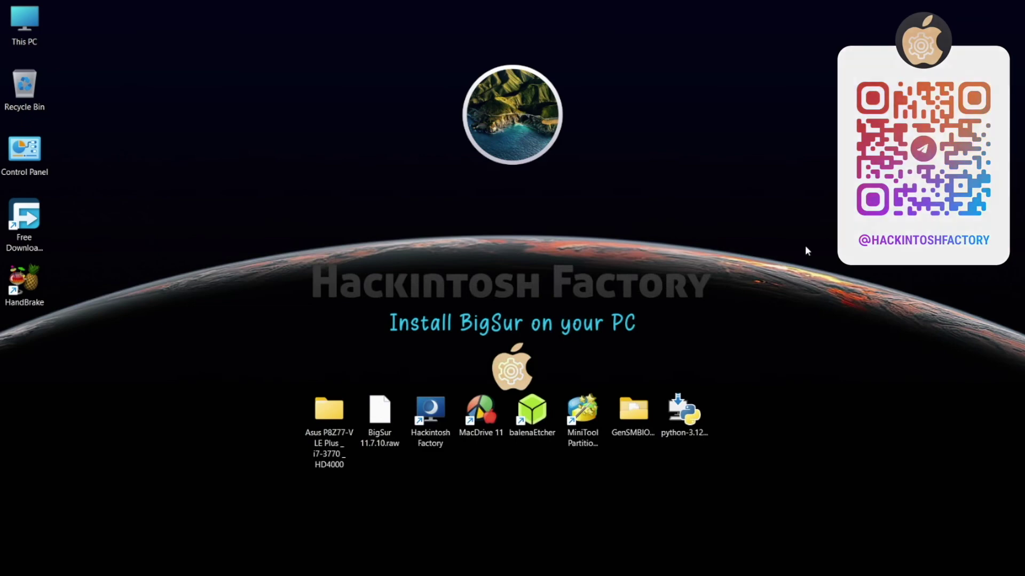
Step: Run GenSMBIOS.bat from the GenSMBIOS-master desktop folder and install MacSerial with option 1
{"action": "double_click", "coordinate": [633, 412]}
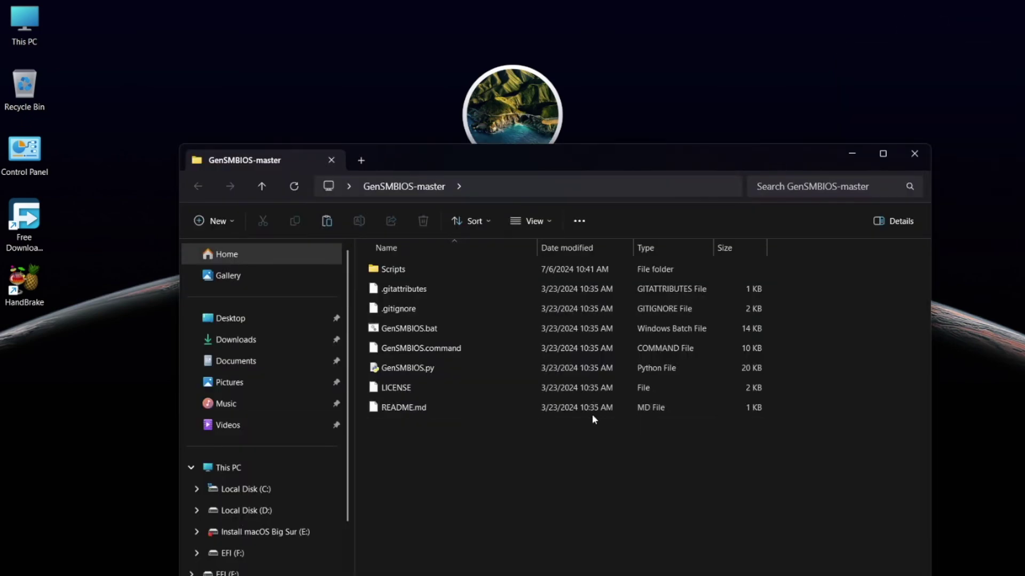
{"action": "left_click", "coordinate": [492, 329]}
{"action": "double_click", "coordinate": [493, 330]}
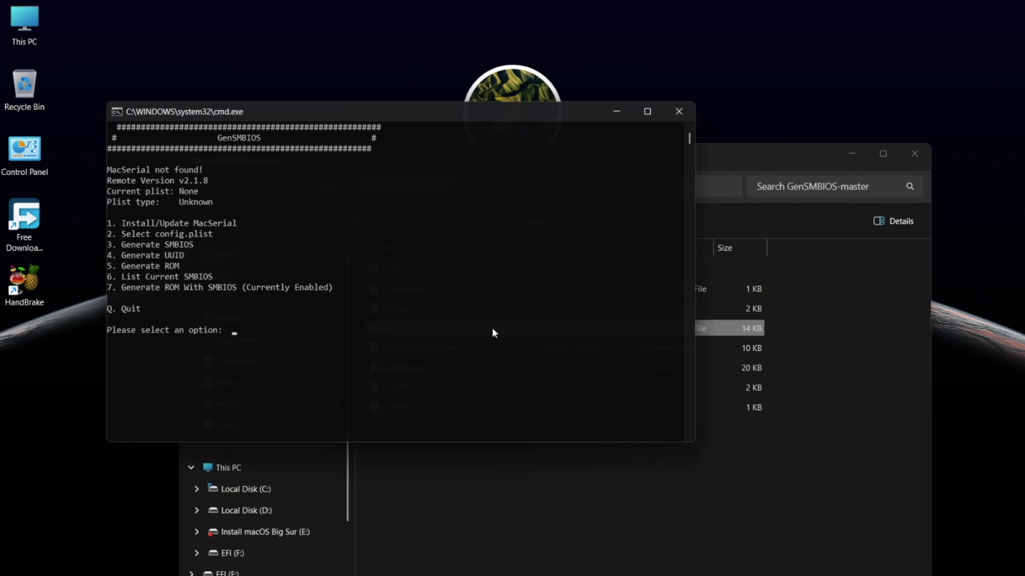
{"action": "type", "text": "1"}
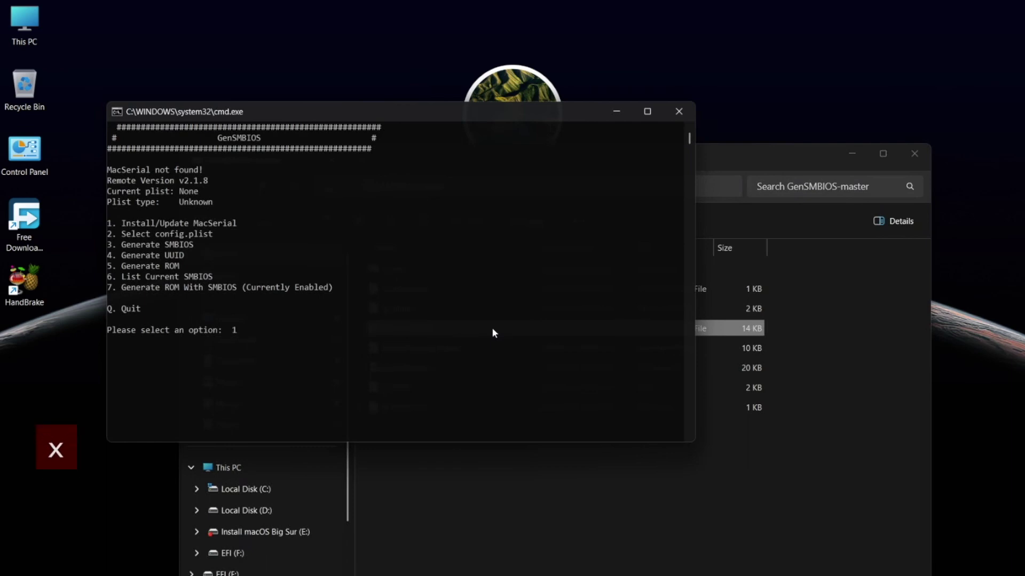
{"action": "key", "text": "Return"}
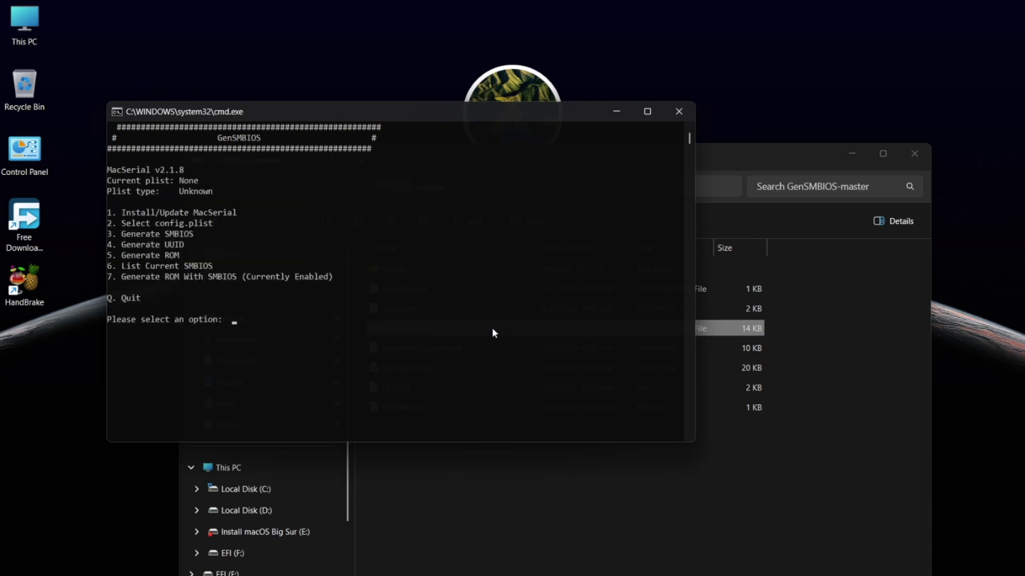
Step: Select config.plist from the EFI\OC folder on the EFI (F:) drive as the target plist in GenSMBIOS
{"action": "type", "text": "2"}
{"action": "key", "text": "Return"}
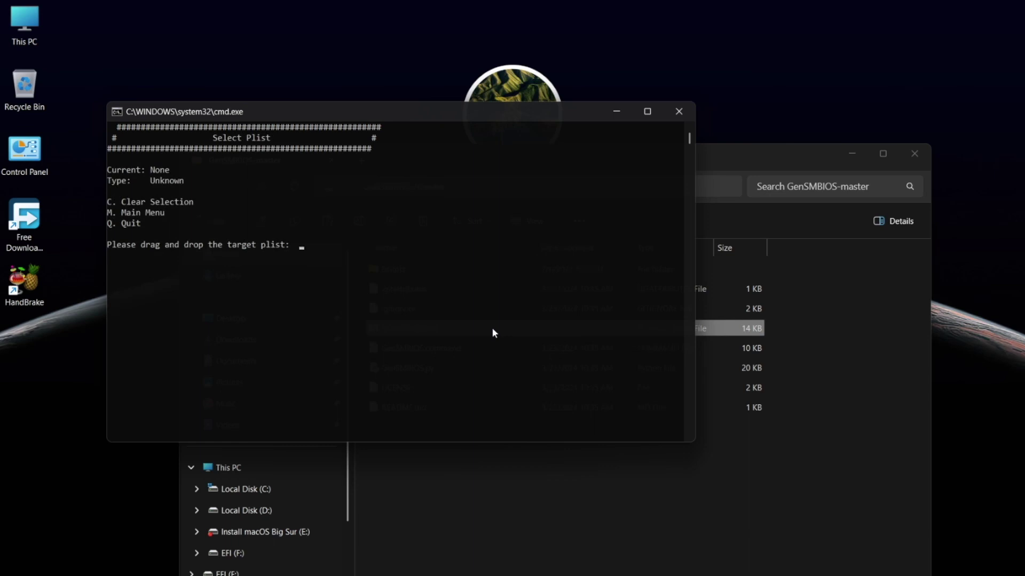
{"action": "left_click", "coordinate": [520, 459]}
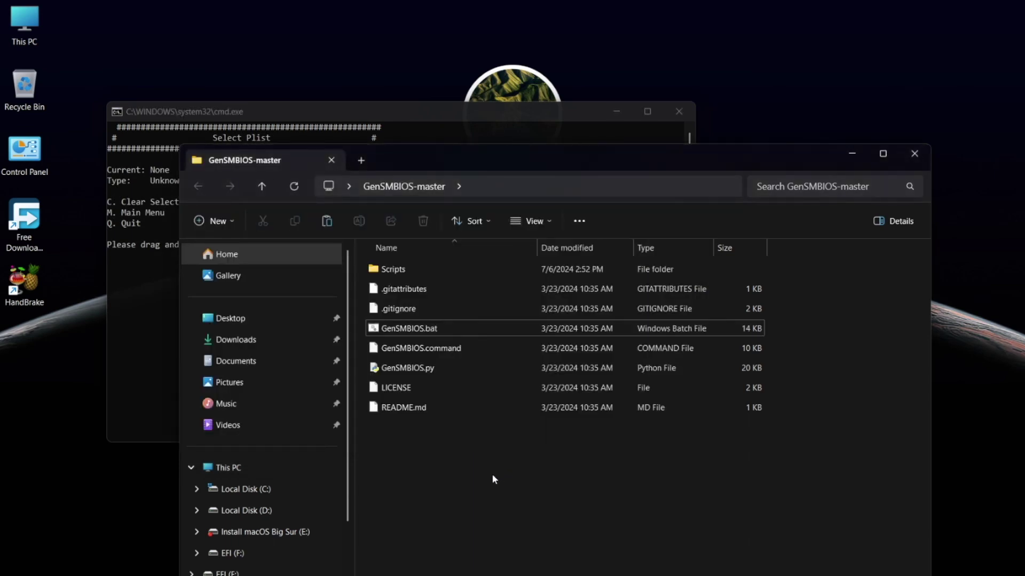
{"action": "left_click", "coordinate": [255, 554]}
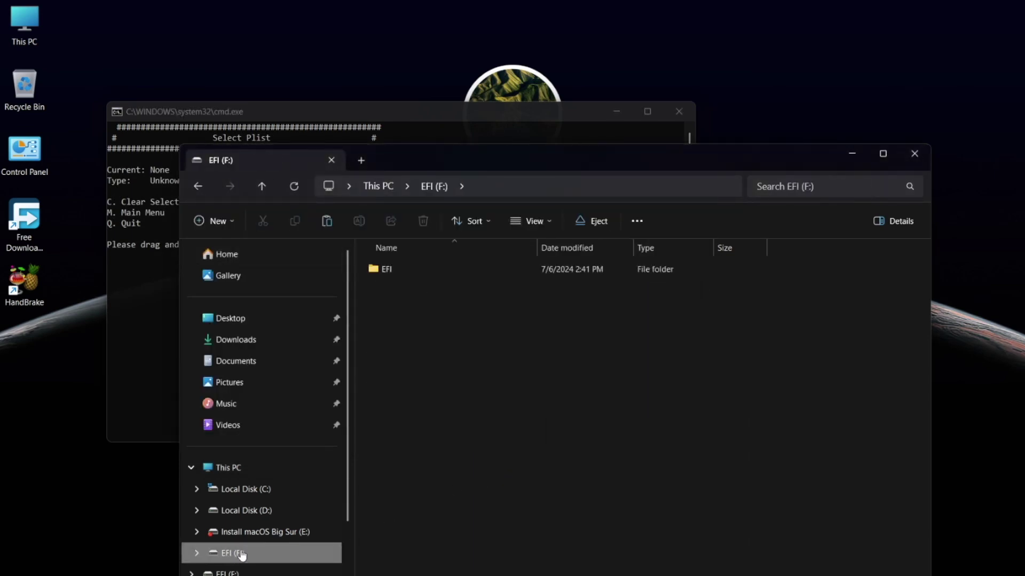
{"action": "double_click", "coordinate": [393, 272]}
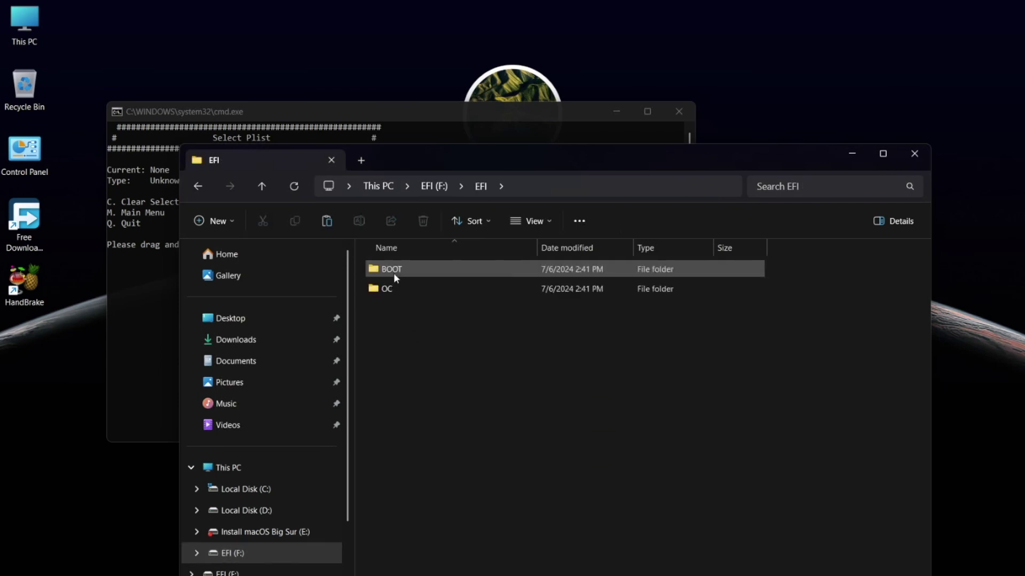
{"action": "double_click", "coordinate": [410, 288]}
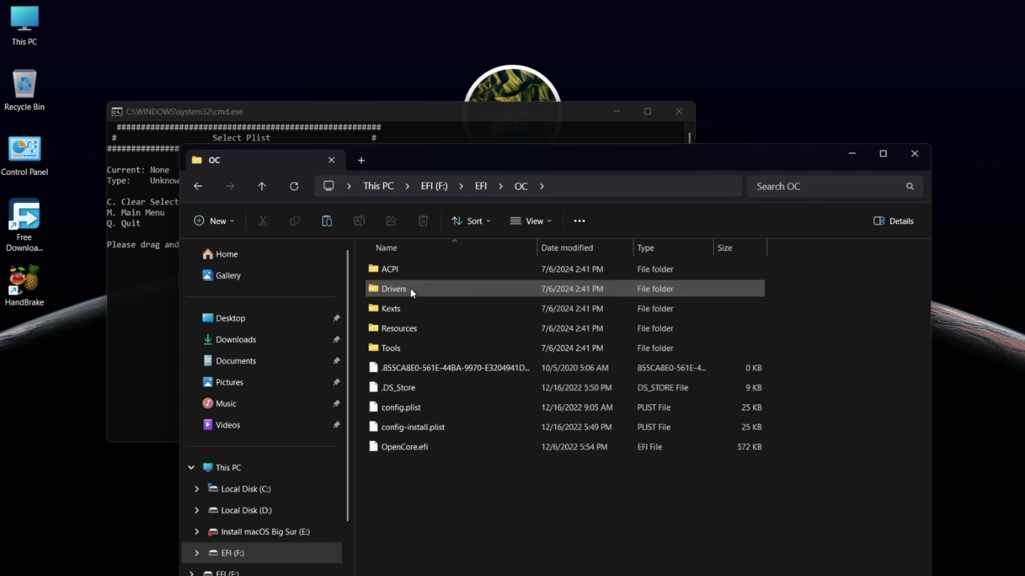
{"action": "left_click", "coordinate": [419, 410]}
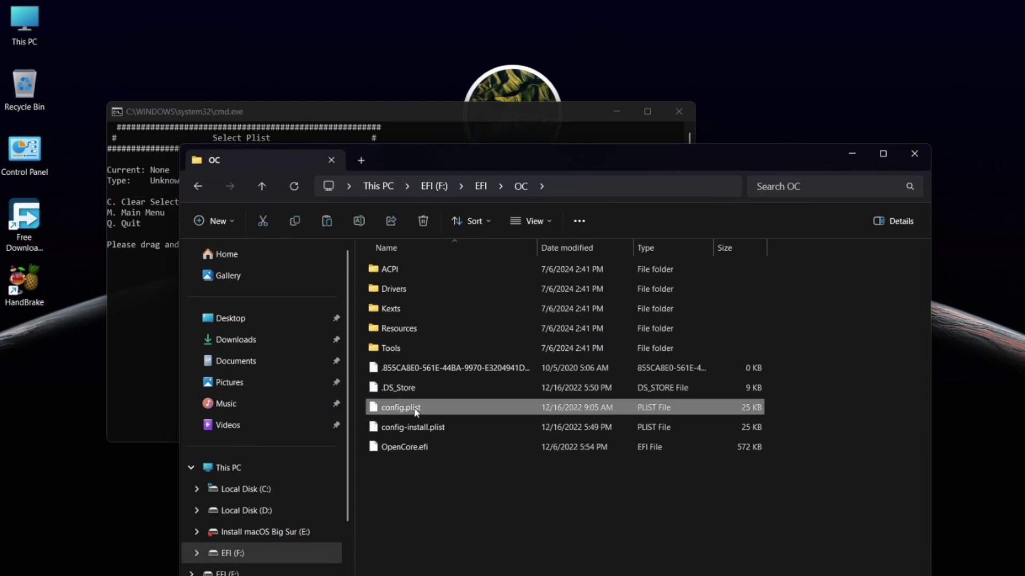
{"action": "left_click_drag", "start_coordinate": [419, 410], "coordinate": [160, 347]}
{"action": "left_click", "coordinate": [160, 345]}
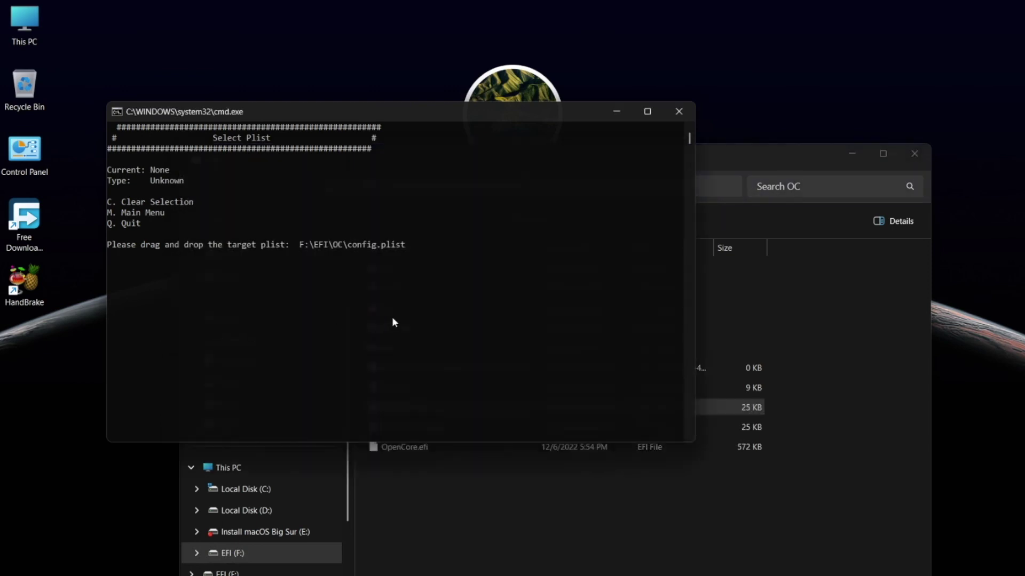
{"action": "key", "text": "Return"}
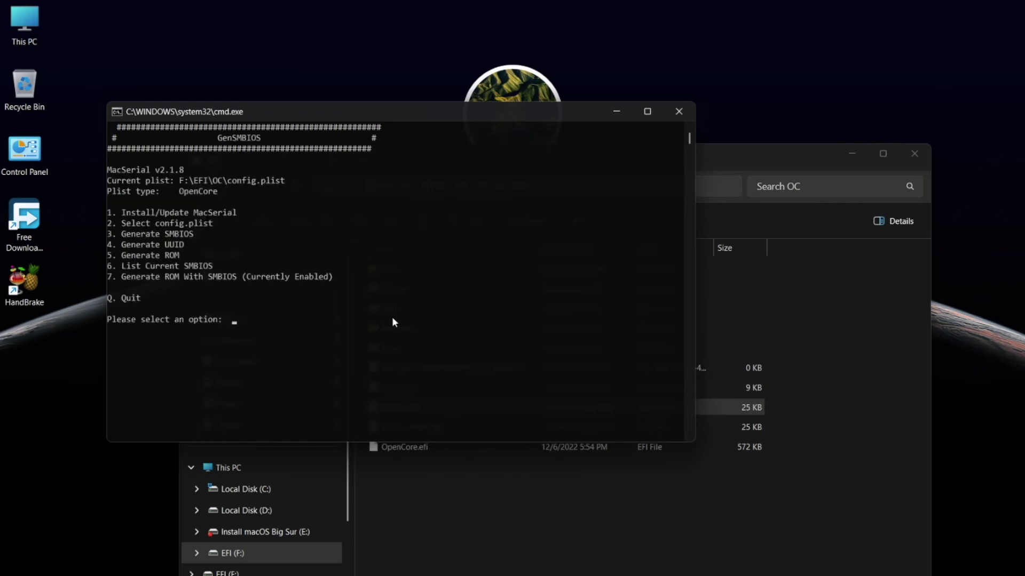
Step: Generate SMBIOS data for iMac13,2 and return to the main menu
{"action": "type", "text": "3"}
{"action": "key", "text": "Return"}
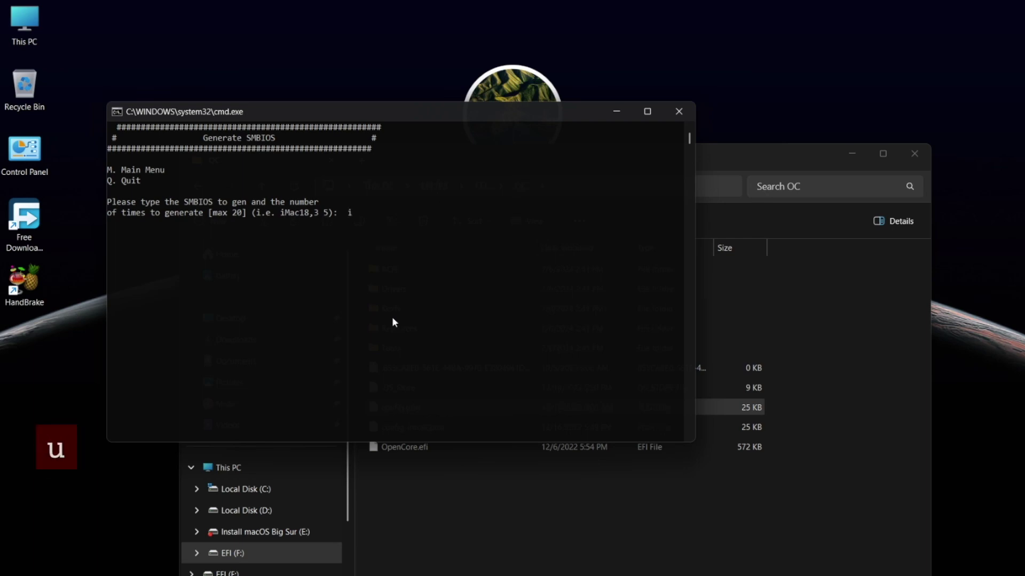
{"action": "type", "text": "iMac13,2"}
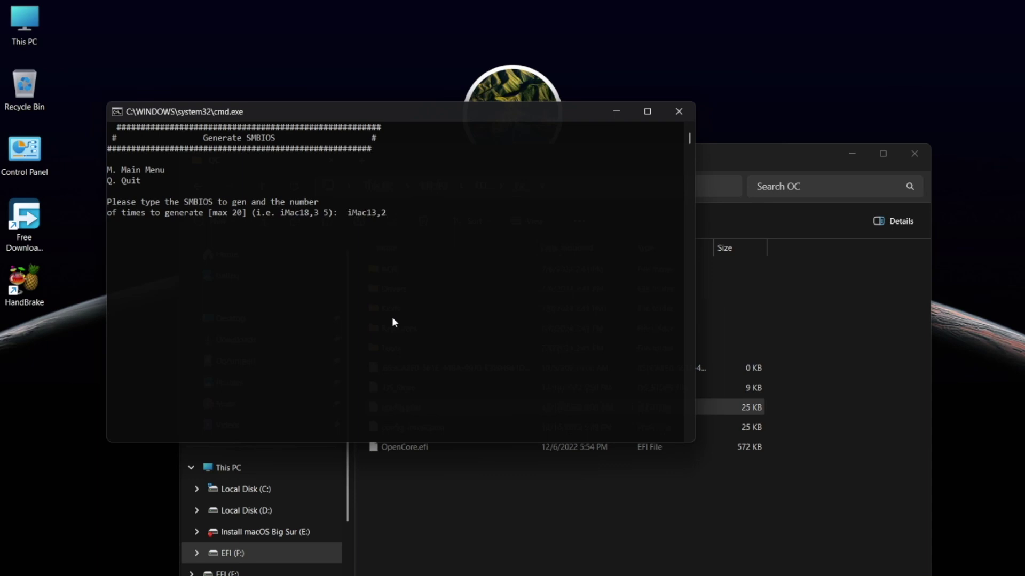
{"action": "key", "text": "Return"}
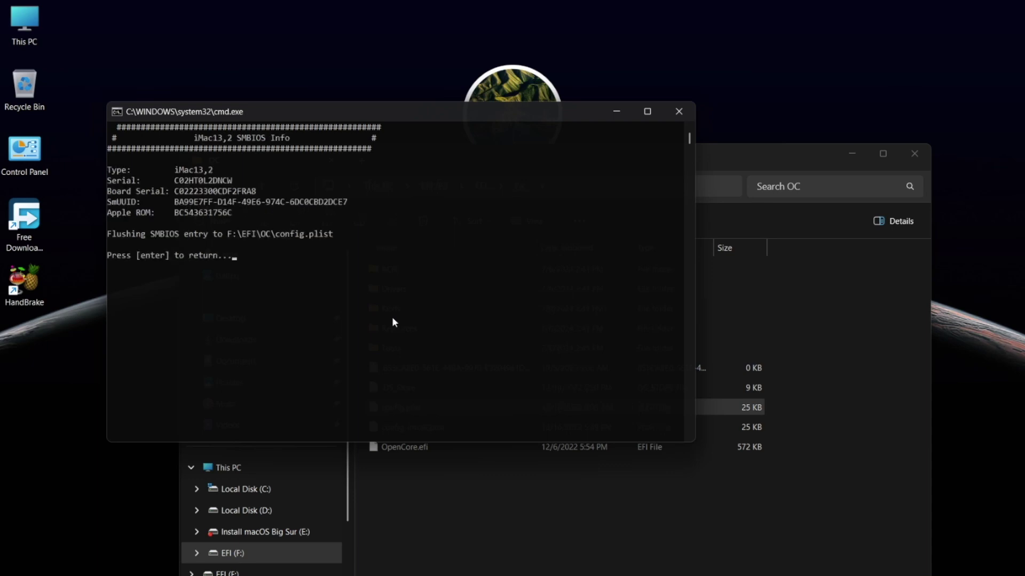
{"action": "key", "text": "Return"}
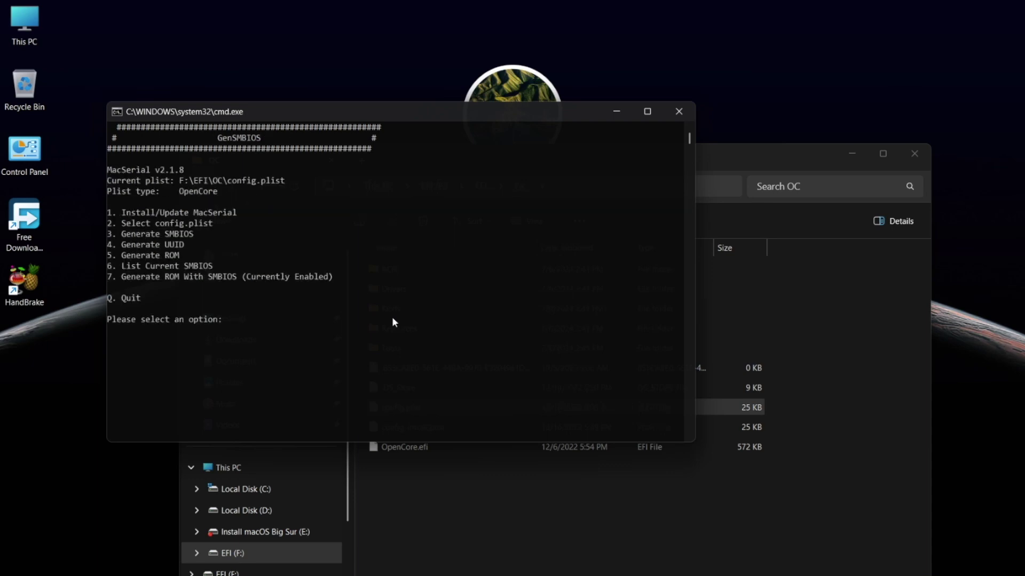
Step: Generate a UUID and a ROM with options 4 and 5, and close GenSMBIOS and the OC folder window
{"action": "type", "text": "4"}
{"action": "key", "text": "Return"}
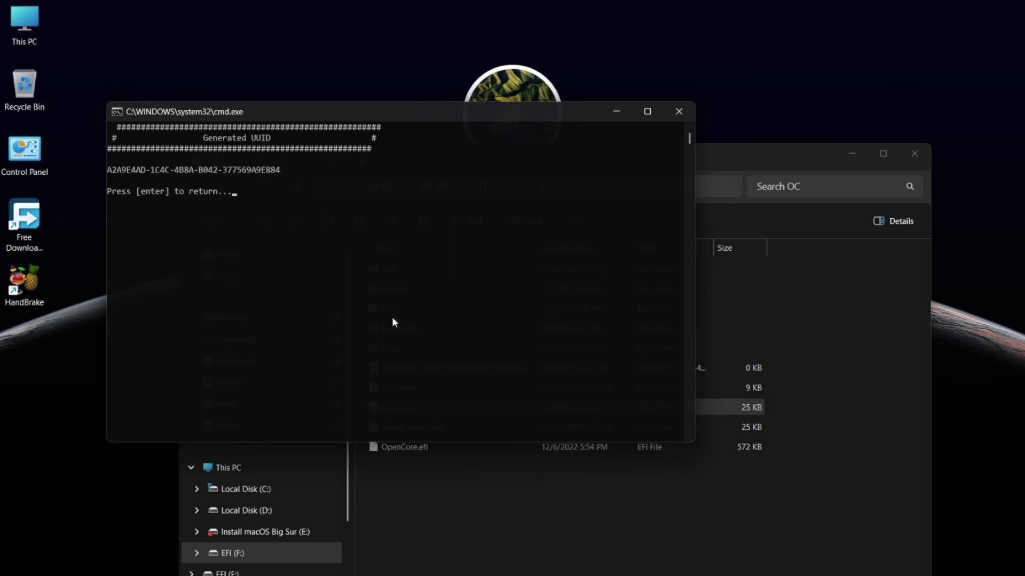
{"action": "key", "text": "Return"}
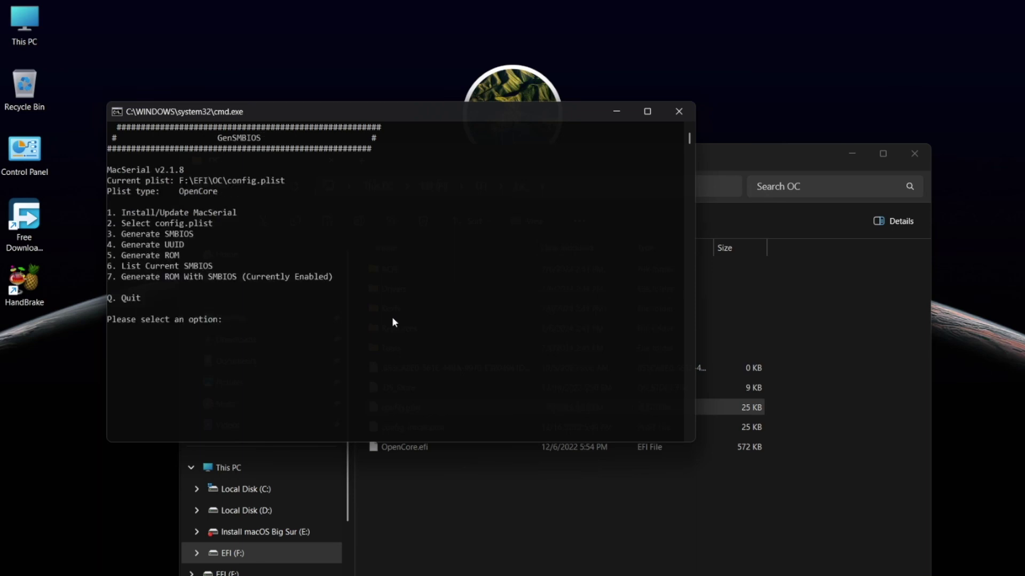
{"action": "type", "text": "5"}
{"action": "key", "text": "Return"}
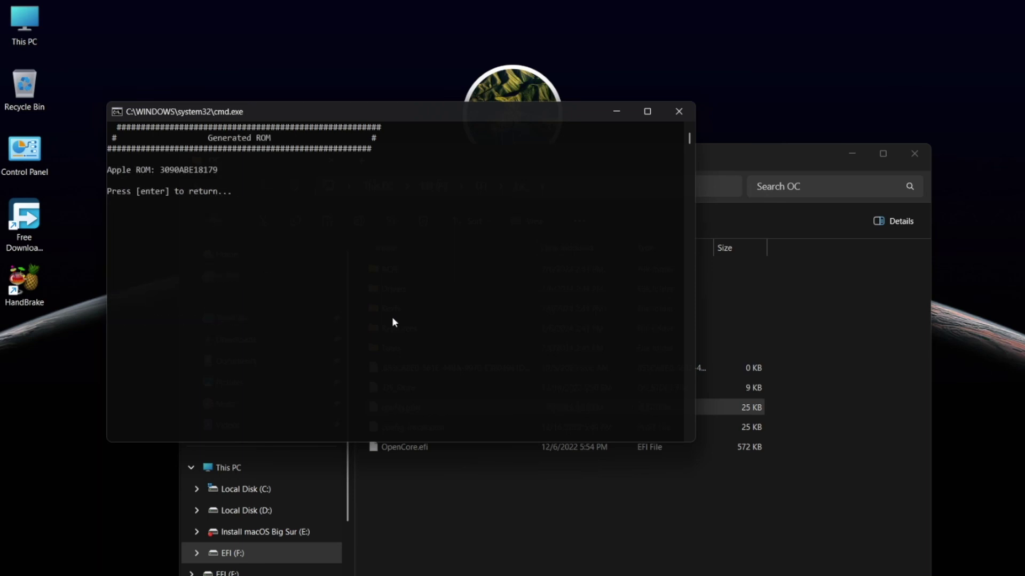
{"action": "key", "text": "Return"}
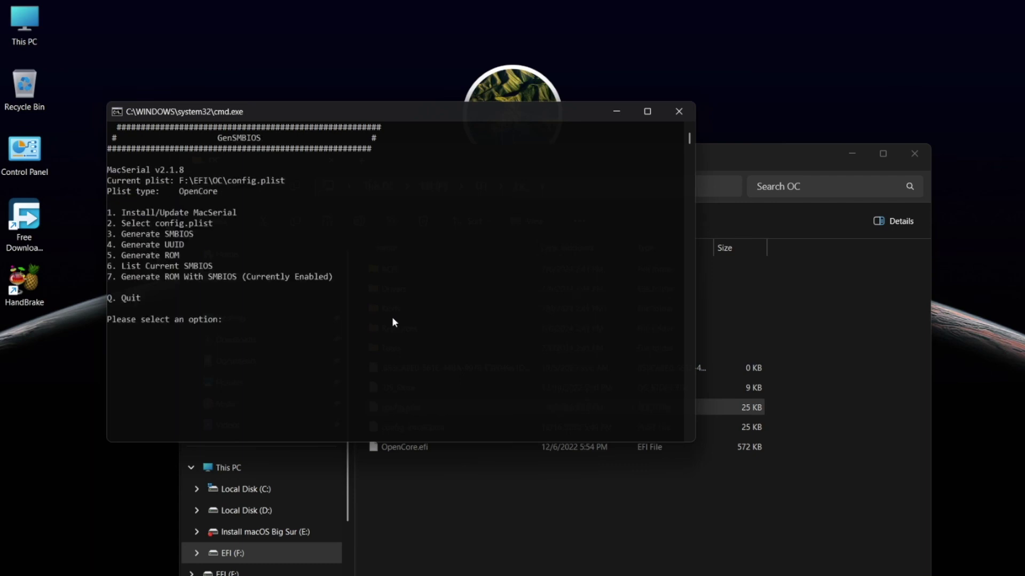
{"action": "type", "text": "q"}
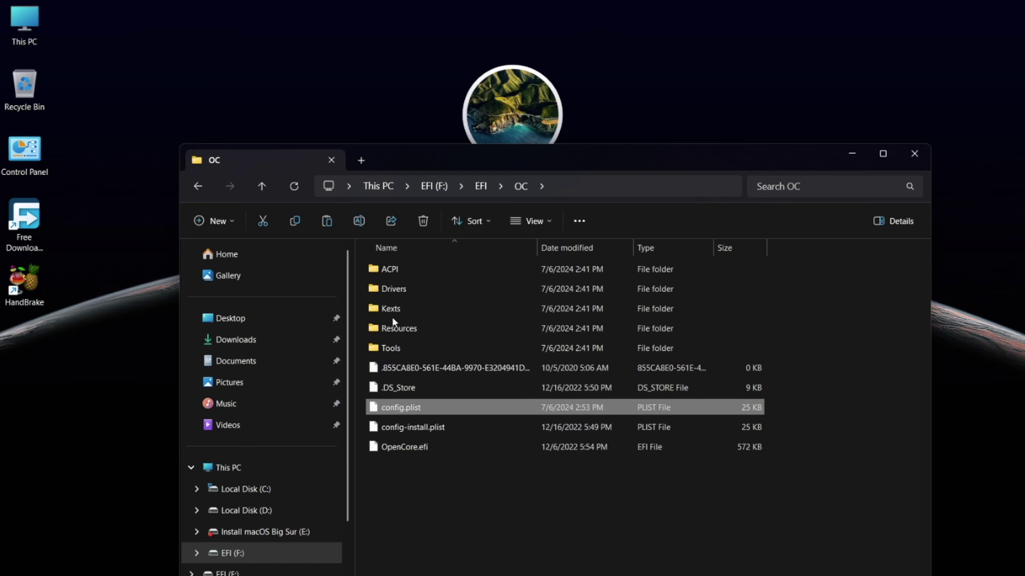
{"action": "left_click", "coordinate": [913, 155]}
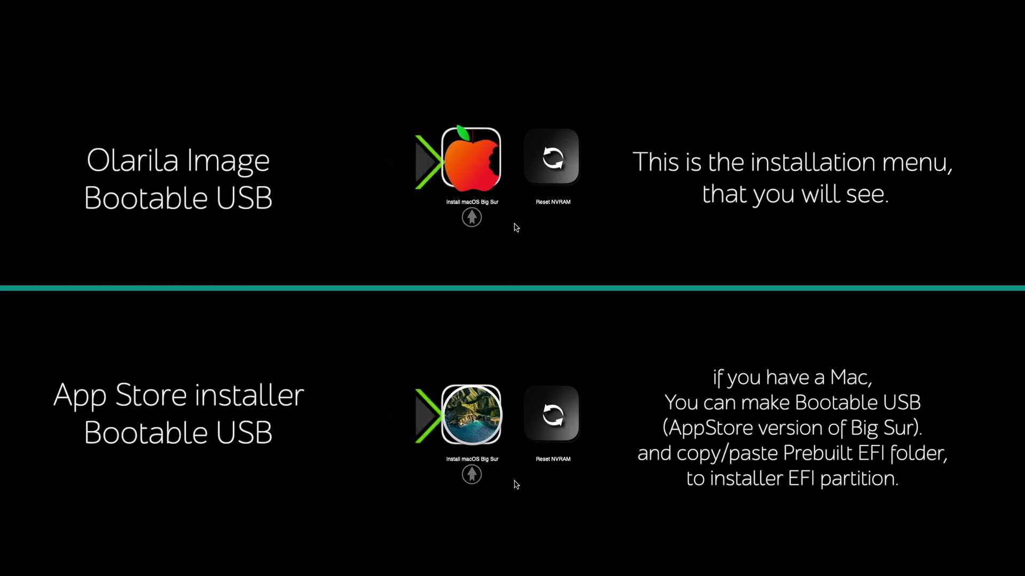
Step: Boot the Install macOS Big Sur entry and open Disk Utility with all devices shown
{"action": "key", "text": "Return"}
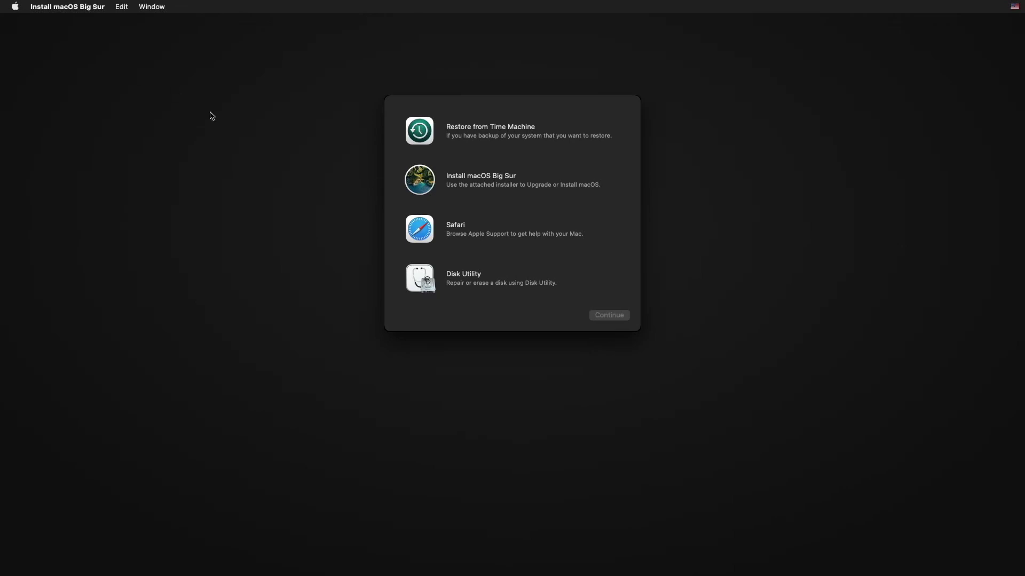
{"action": "left_click", "coordinate": [509, 278]}
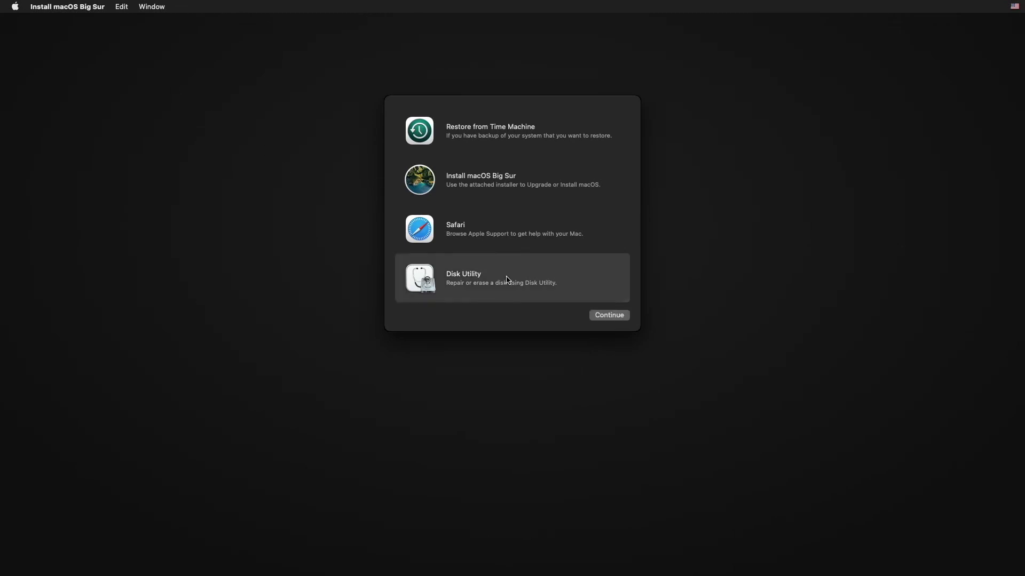
{"action": "left_click", "coordinate": [611, 316]}
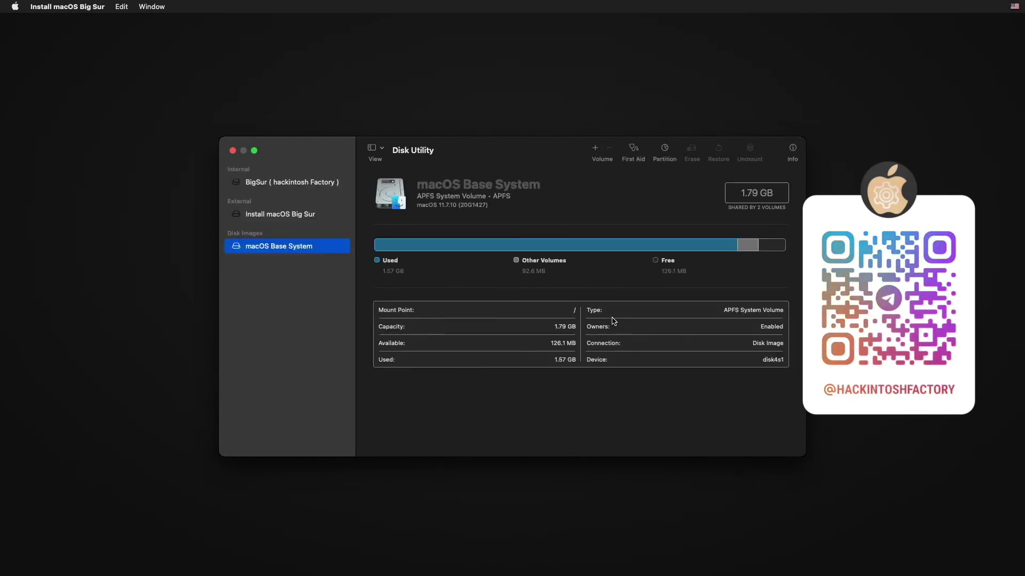
{"action": "left_click", "coordinate": [372, 149]}
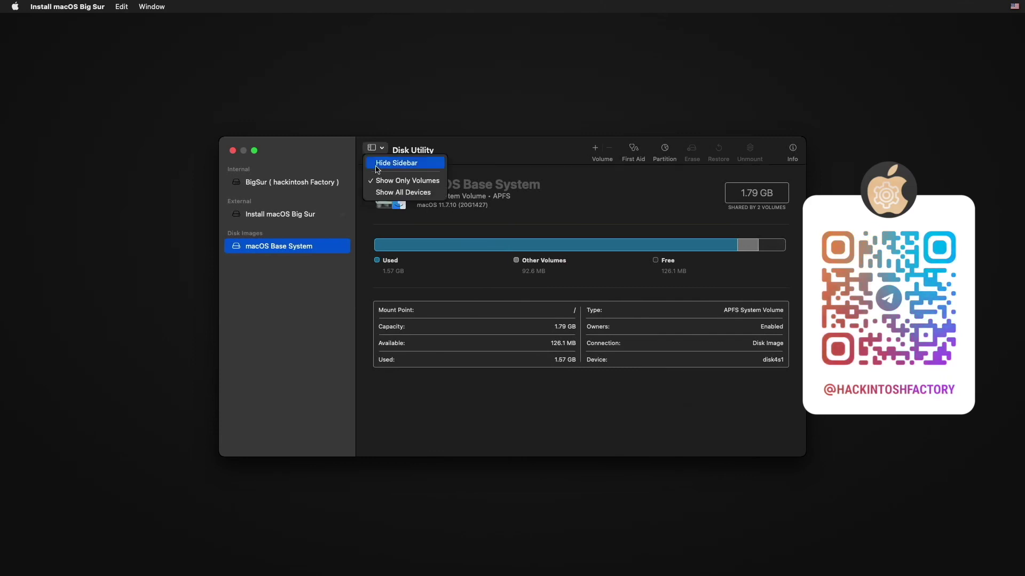
{"action": "left_click", "coordinate": [390, 192]}
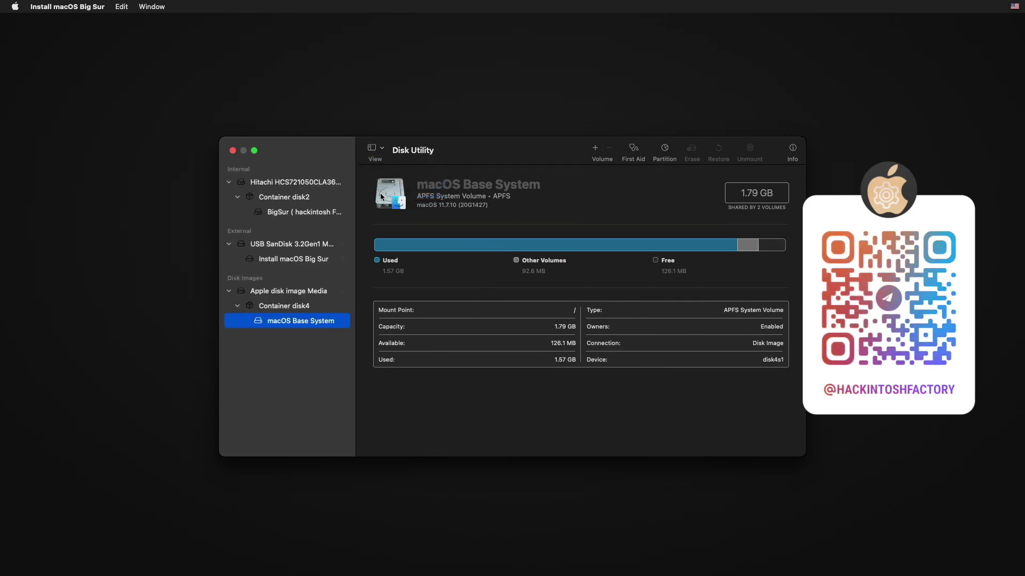
Step: Erase the internal Hitachi HCS721050CLA362 Media disk as "BigSur (Hackintosh Factory)" in APFS format with GUID Partition Map, and close Disk Utility
{"action": "left_click", "coordinate": [323, 183]}
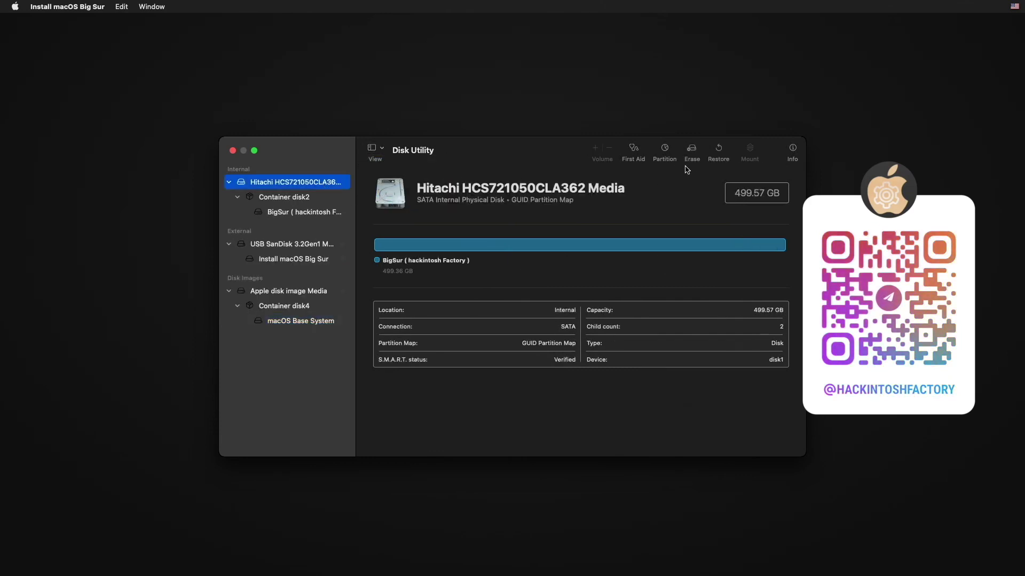
{"action": "left_click", "coordinate": [692, 150]}
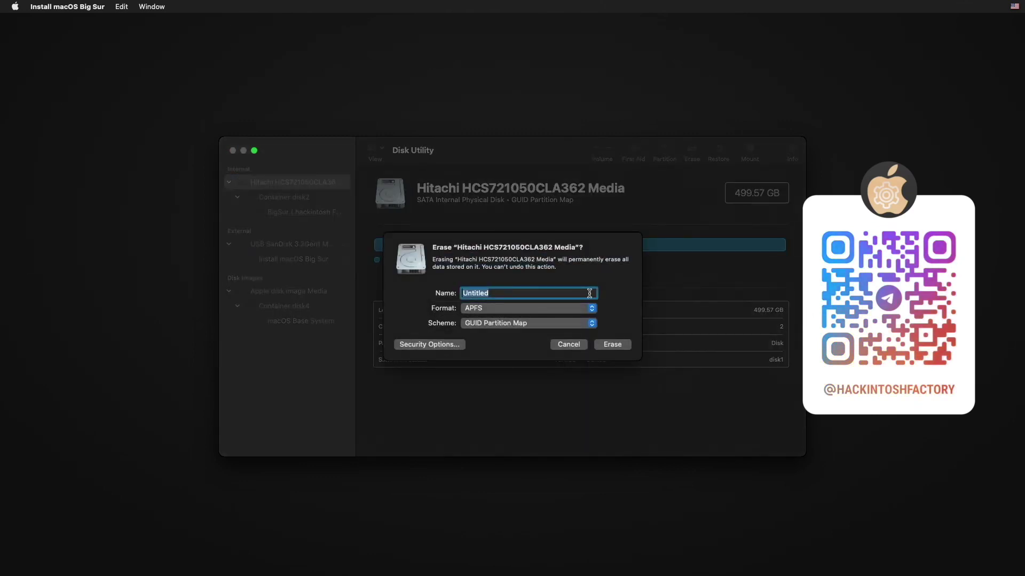
{"action": "type", "text": "igSur"}
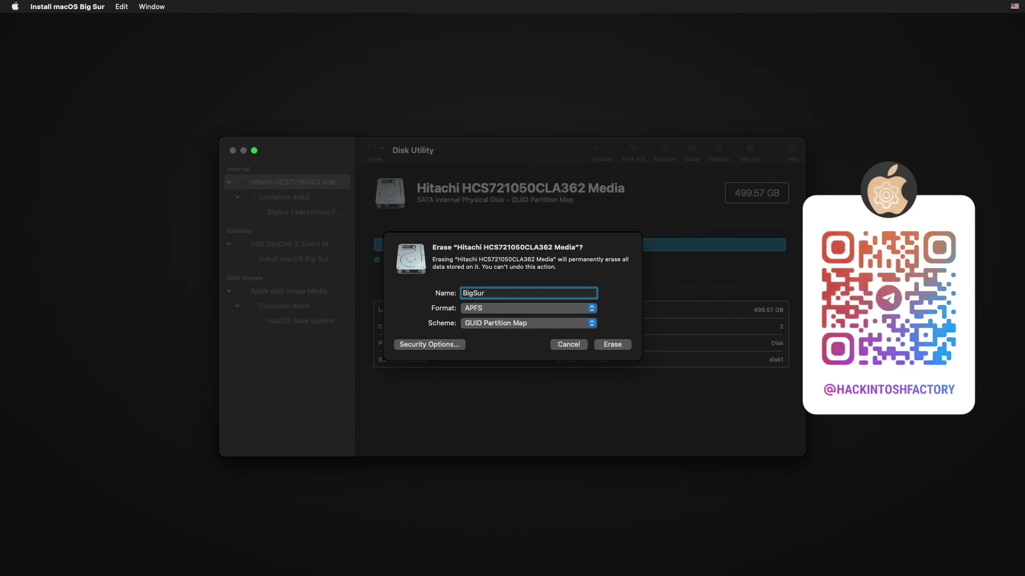
{"action": "type", "text": " (Hackintosh"}
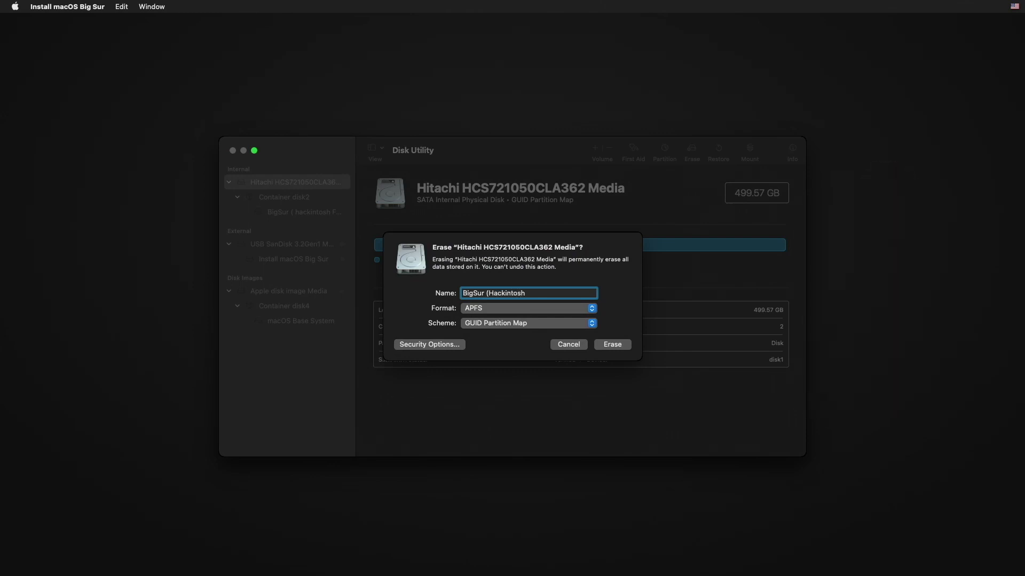
{"action": "type", "text": " Factory"}
{"action": "left_click", "coordinate": [624, 348]}
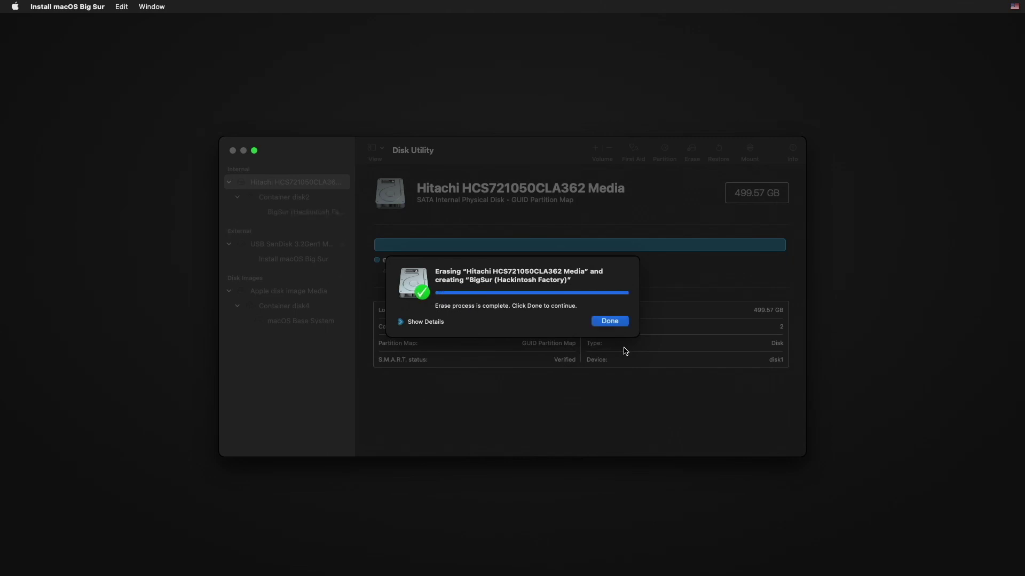
{"action": "left_click", "coordinate": [626, 323]}
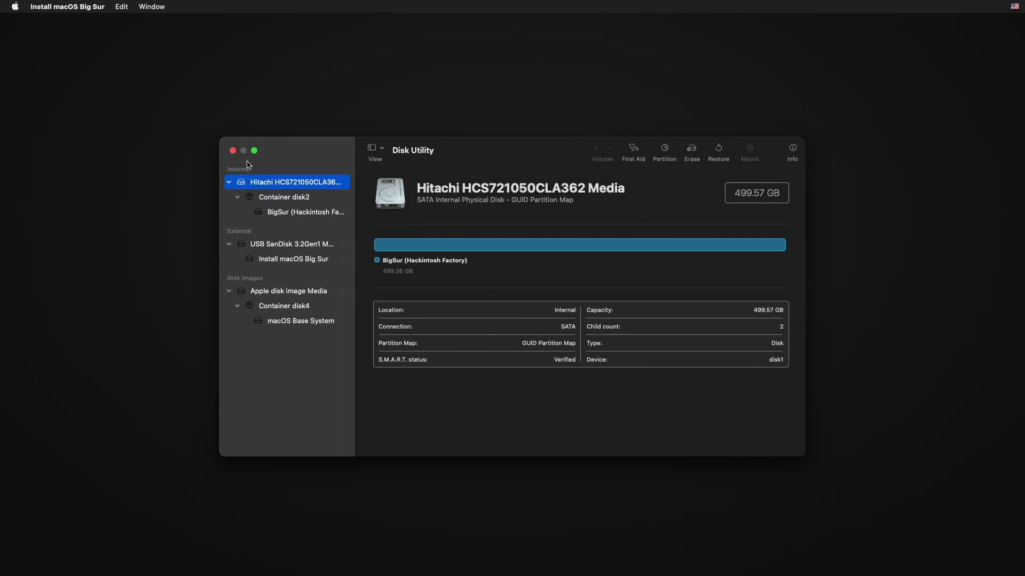
{"action": "left_click", "coordinate": [233, 151]}
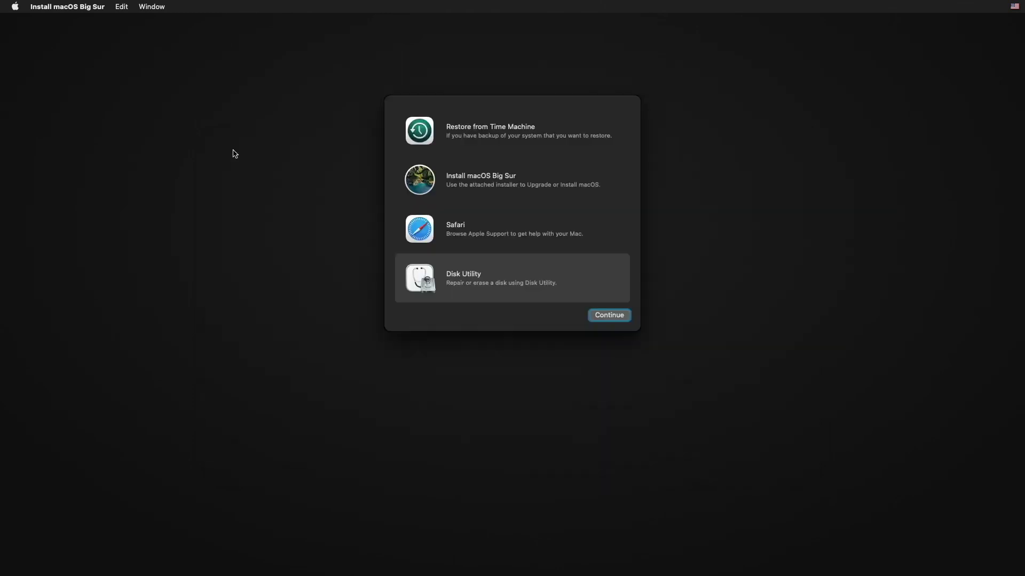
Step: Start the macOS Big Sur installation on the BigSur (Hackintosh Factory) disk, agreeing to the software license terms
{"action": "left_click", "coordinate": [456, 189]}
{"action": "left_click", "coordinate": [627, 320]}
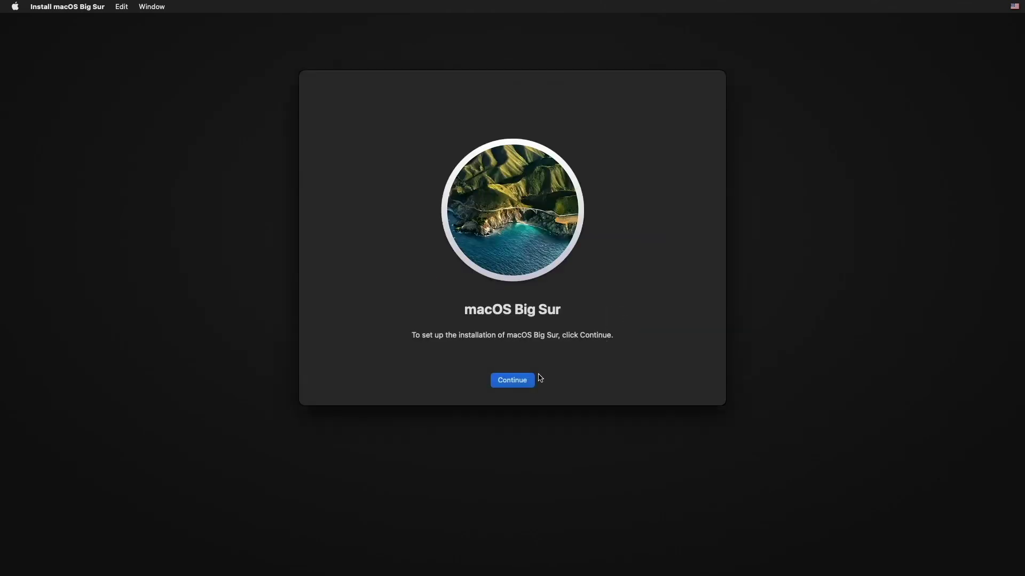
{"action": "left_click", "coordinate": [528, 383]}
{"action": "left_click", "coordinate": [540, 382]}
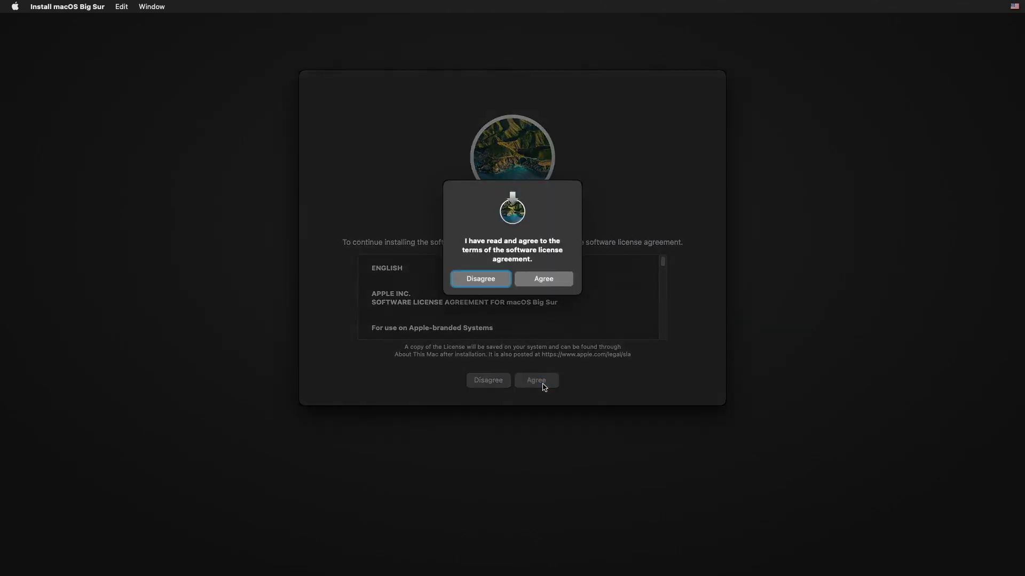
{"action": "left_click", "coordinate": [558, 282]}
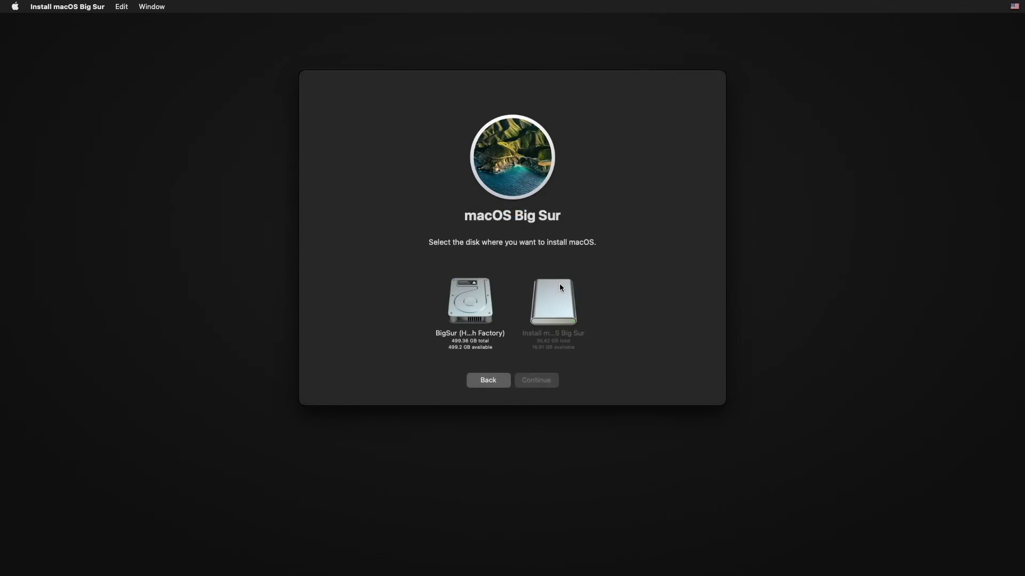
{"action": "left_click", "coordinate": [486, 308]}
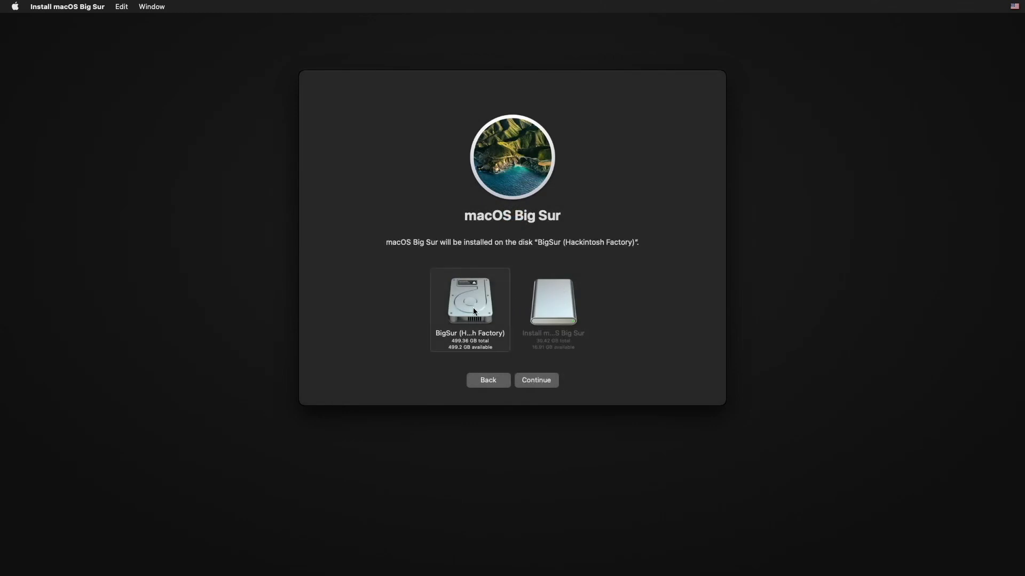
{"action": "left_click", "coordinate": [553, 389]}
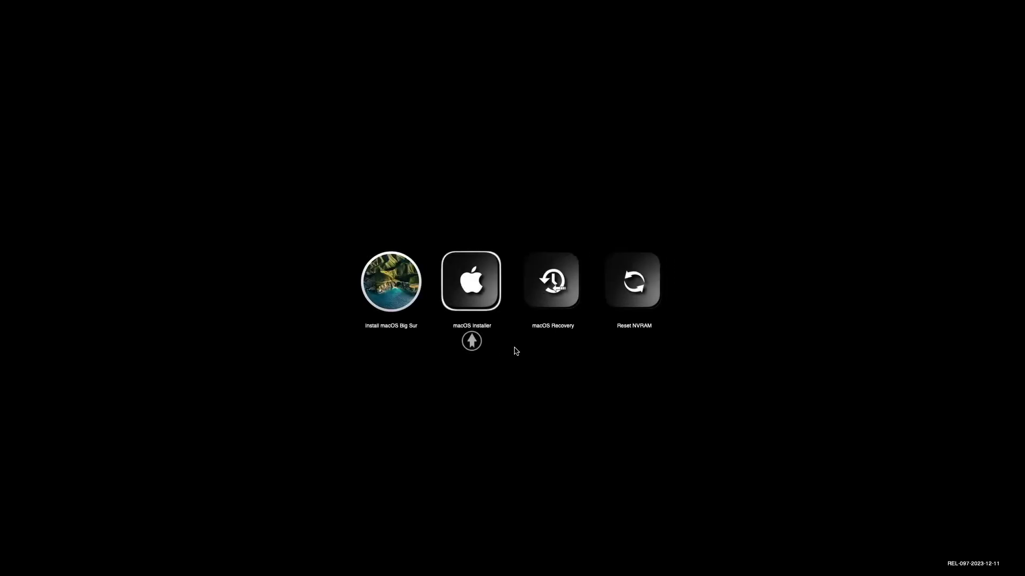
Step: Boot the macOS Installer entry at each restart to carry the Big Sur installation through
{"action": "key", "text": "Return"}
{"action": "key", "text": "Return"}
{"action": "key", "text": "Return"}
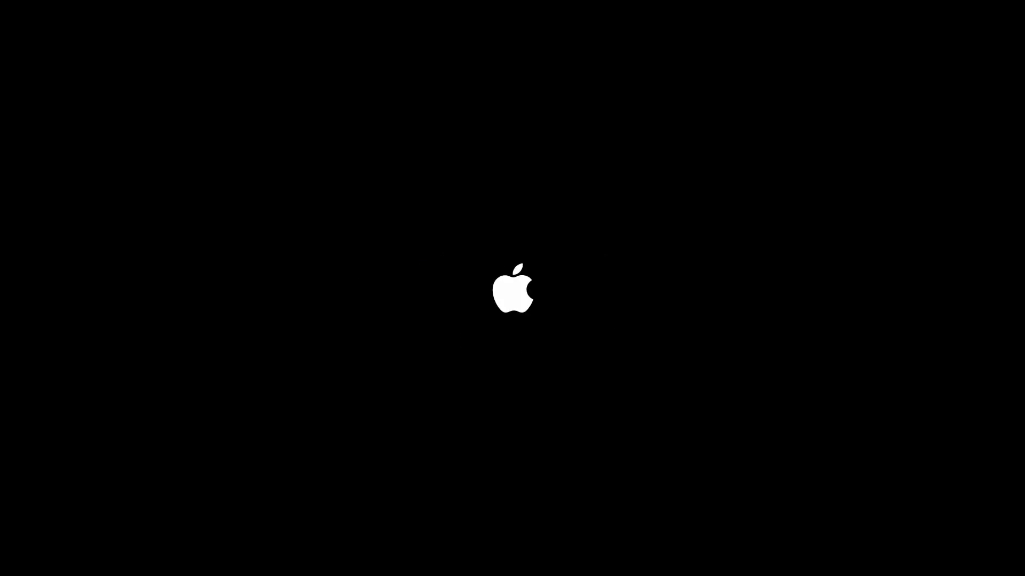
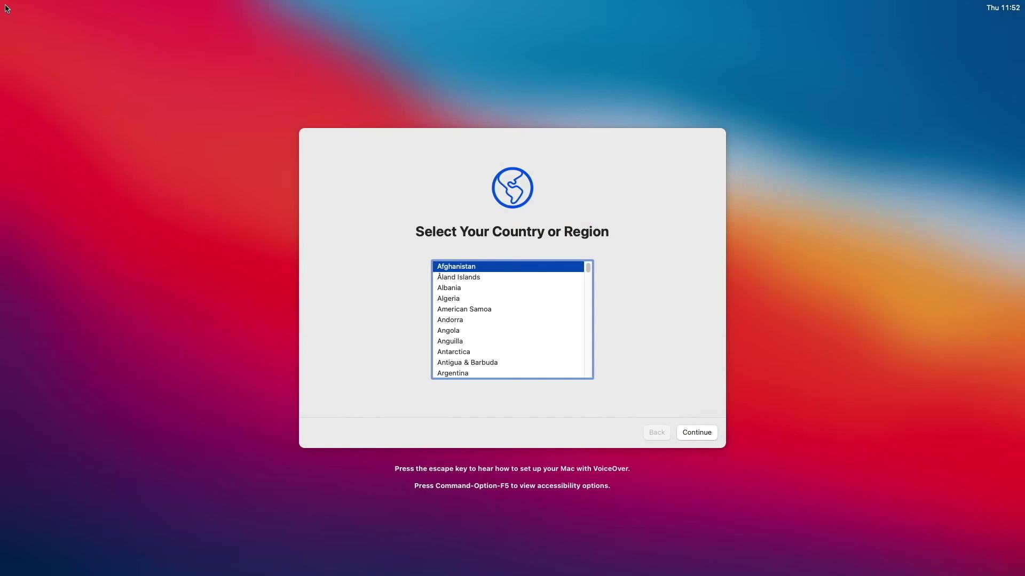
Step: Set the country or region to United States and continue the setup
{"action": "key", "text": "u"}
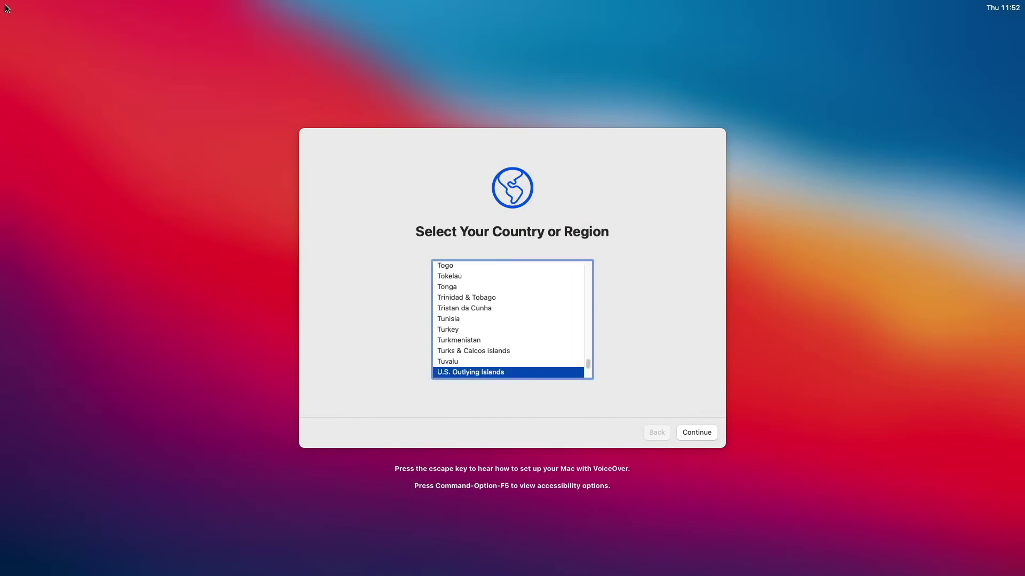
{"action": "key", "text": "Down"}
{"action": "key", "text": "Down"}
{"action": "key", "text": "Down"}
{"action": "key", "text": "Down"}
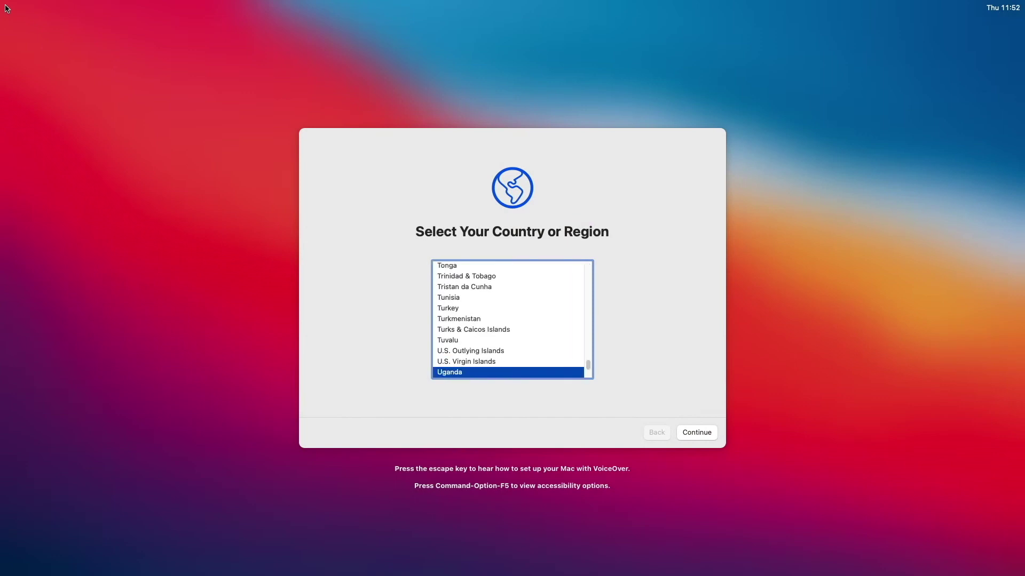
{"action": "key", "text": "Down"}
{"action": "key", "text": "Down"}
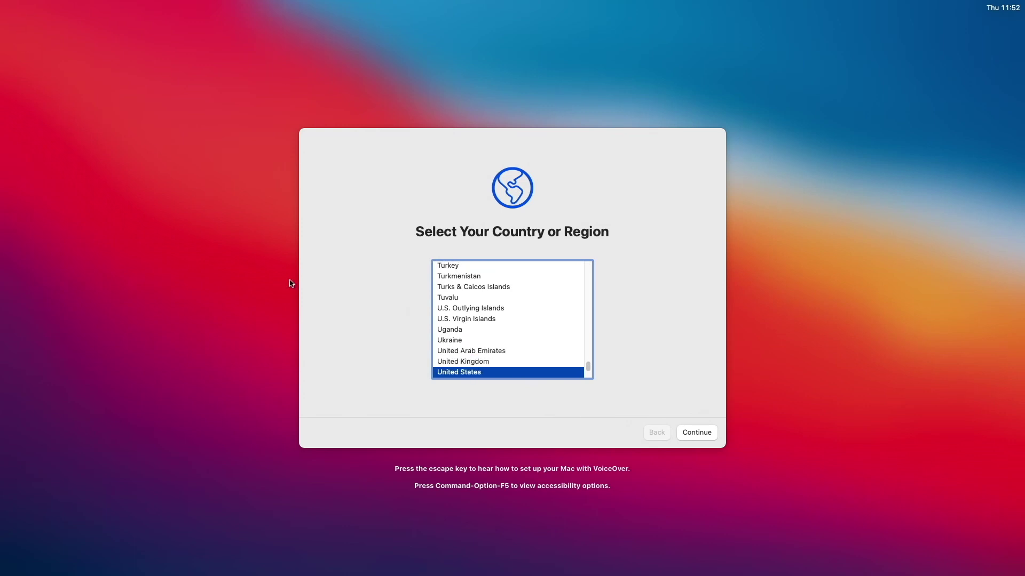
{"action": "left_click", "coordinate": [690, 431]}
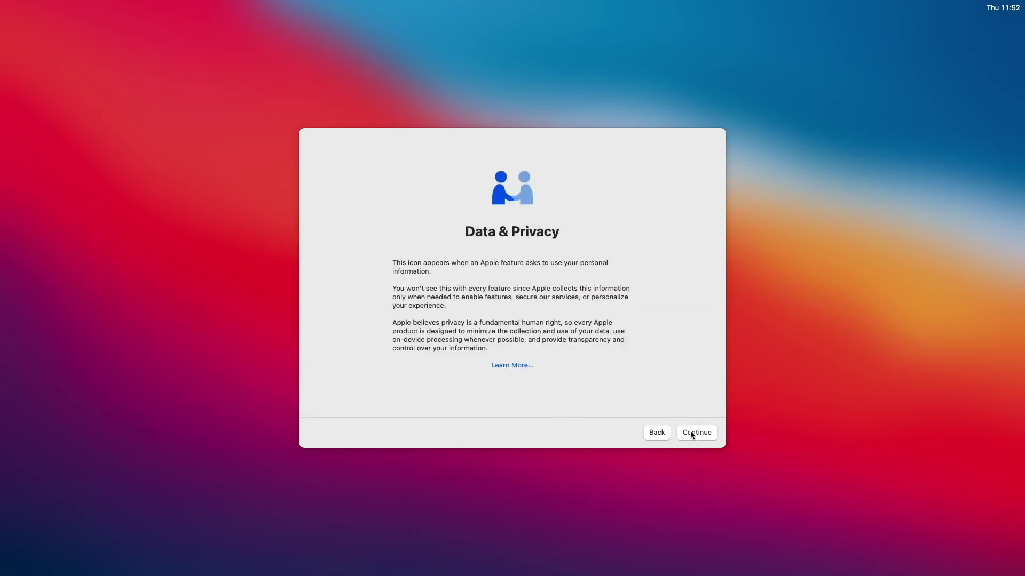
Step: Pass the Data & Privacy page, skip Migration Assistant and Apple ID sign-in, and agree to the macOS Software License Agreement
{"action": "left_click", "coordinate": [691, 433]}
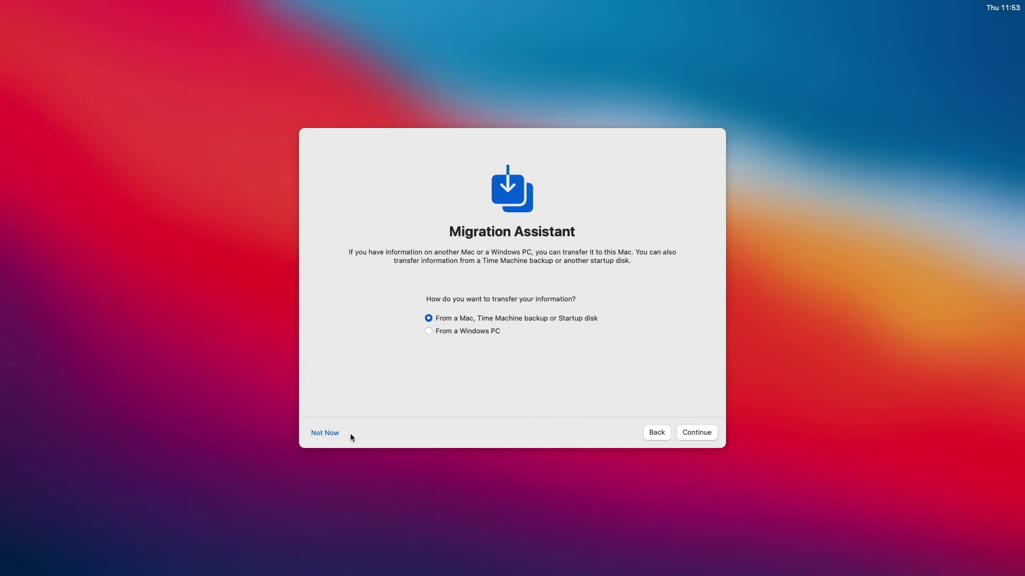
{"action": "left_click", "coordinate": [334, 432]}
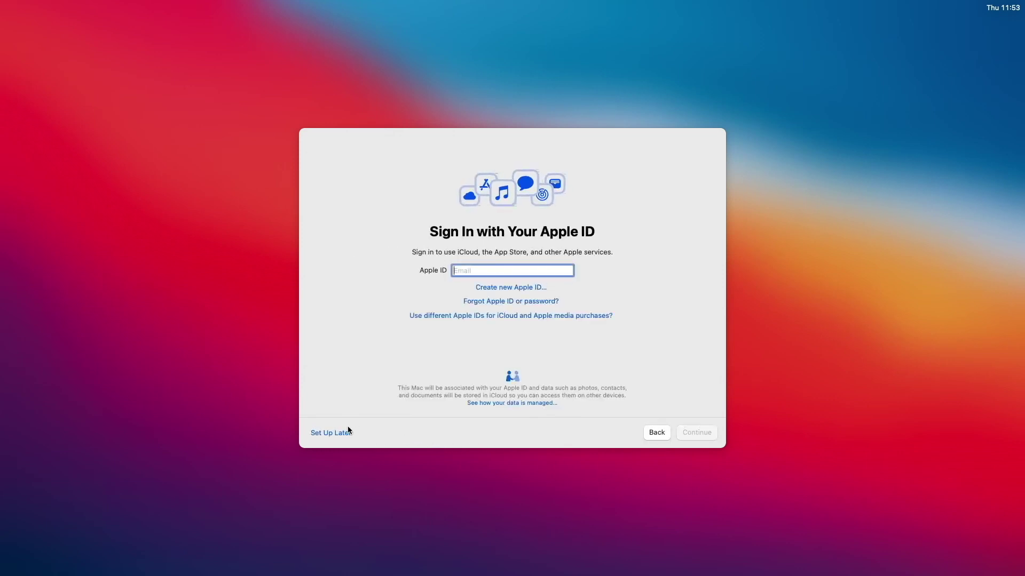
{"action": "left_click", "coordinate": [332, 434]}
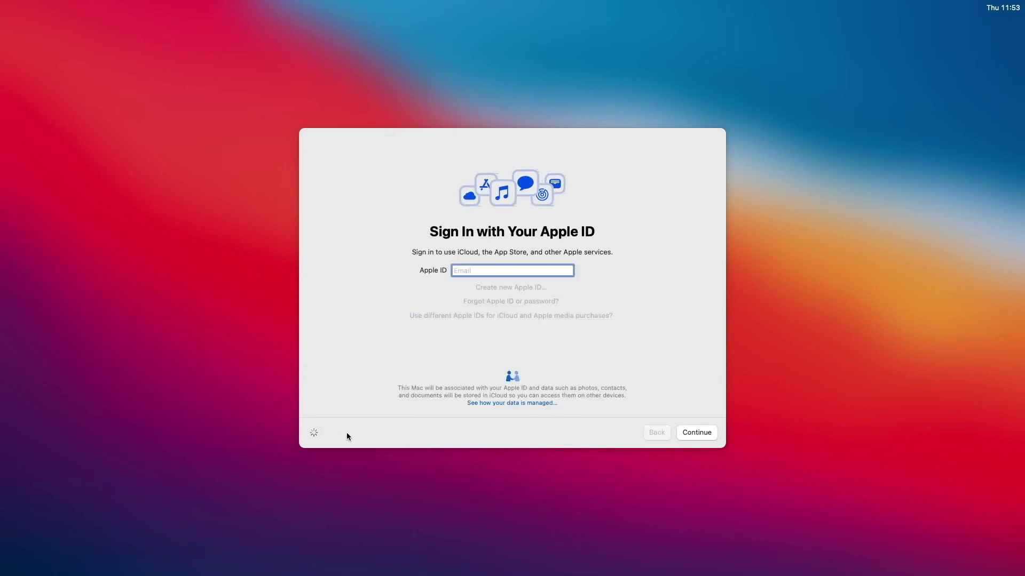
{"action": "left_click", "coordinate": [545, 340]}
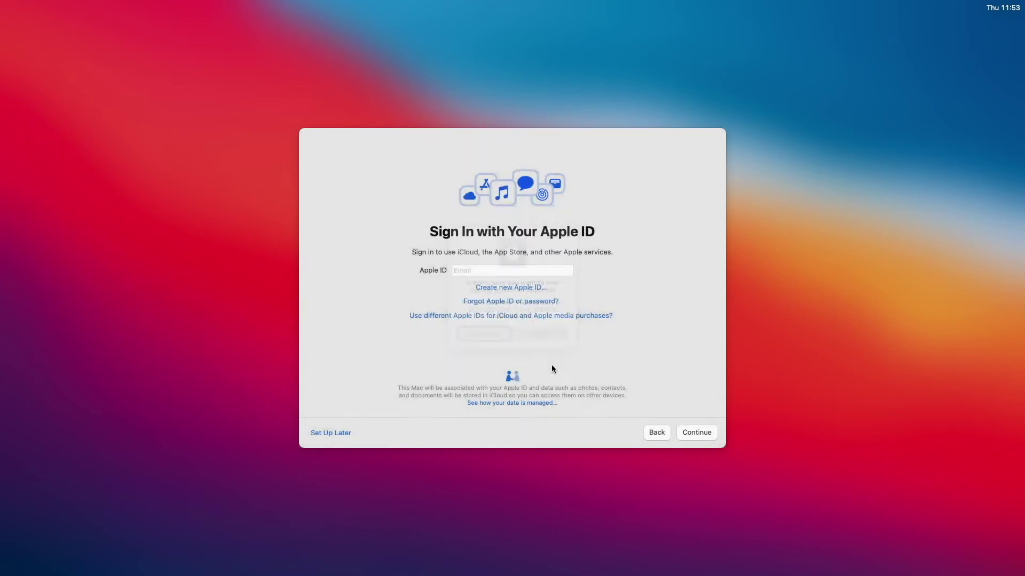
{"action": "left_click", "coordinate": [706, 434]}
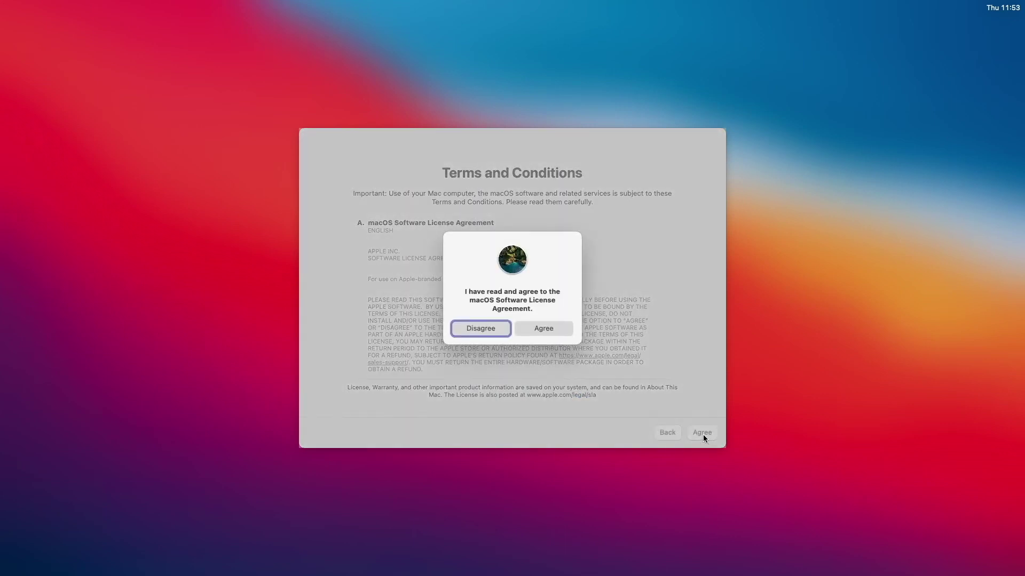
{"action": "left_click", "coordinate": [555, 332]}
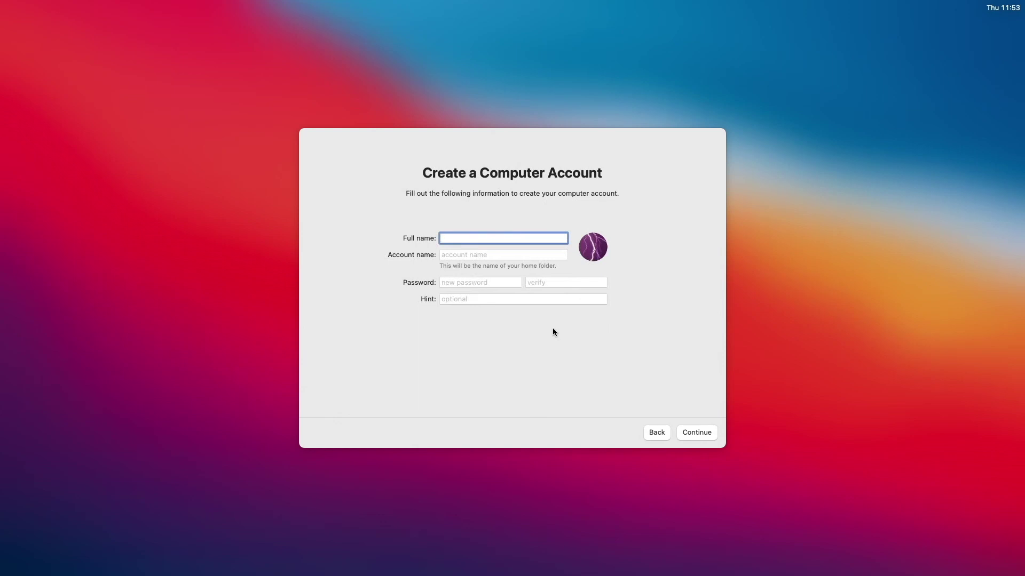
Step: Create the computer account with the full name "Hackintosh Factory Youtube", the suggested account name, and an account password entered twice
{"action": "type", "text": "Hackintosh Factory Youtube"}
{"action": "key", "text": "Tab"}
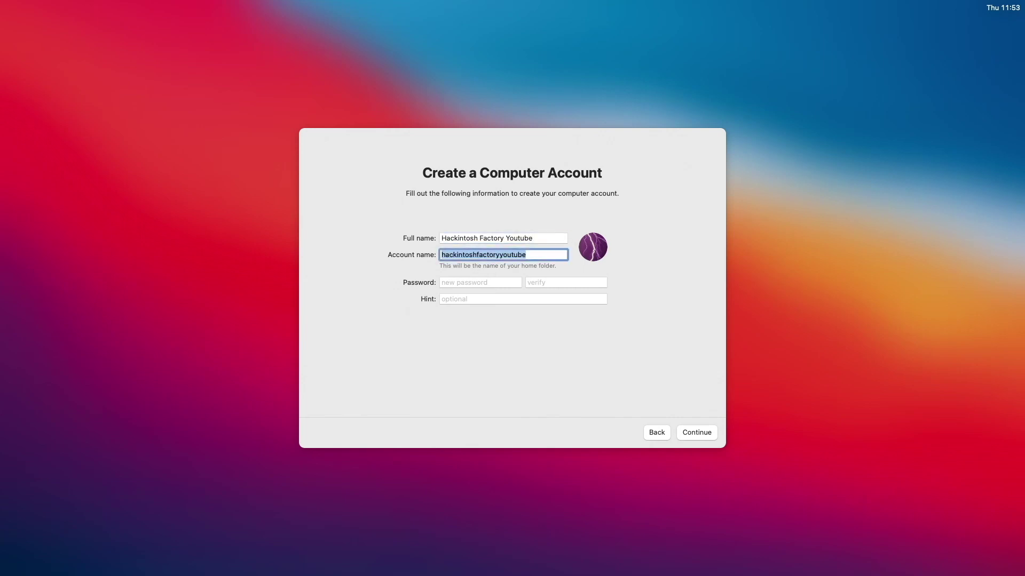
{"action": "key", "text": "Tab"}
{"action": "type", "text": "••"}
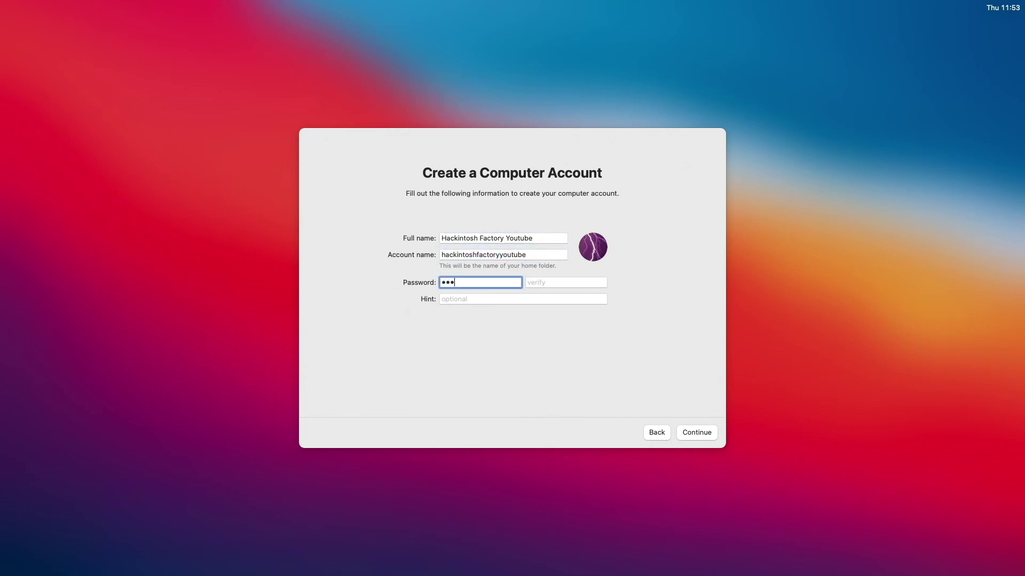
{"action": "type", "text": "•••"}
{"action": "key", "text": "Tab"}
{"action": "type", "text": "••"}
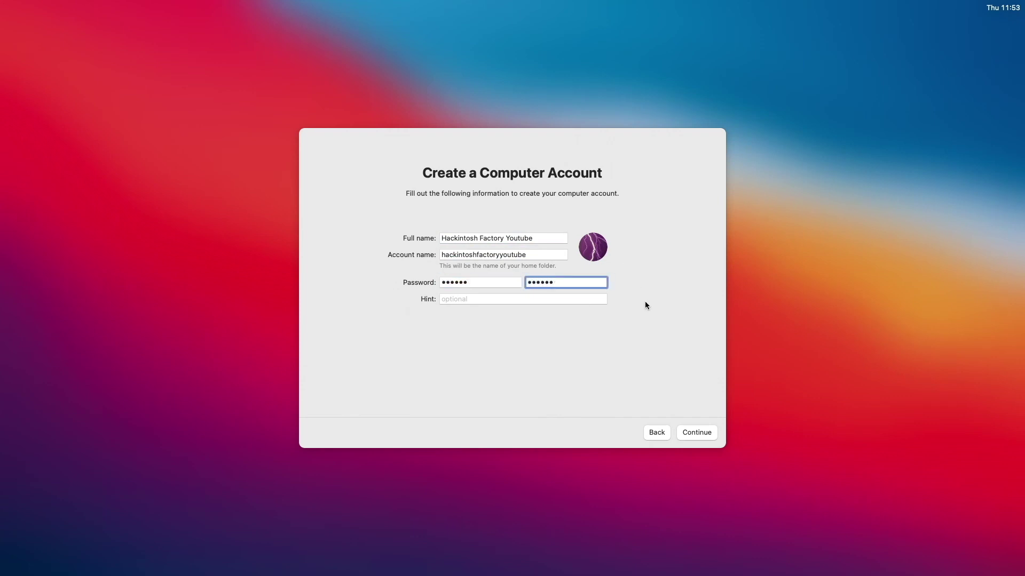
{"action": "left_click", "coordinate": [703, 433]}
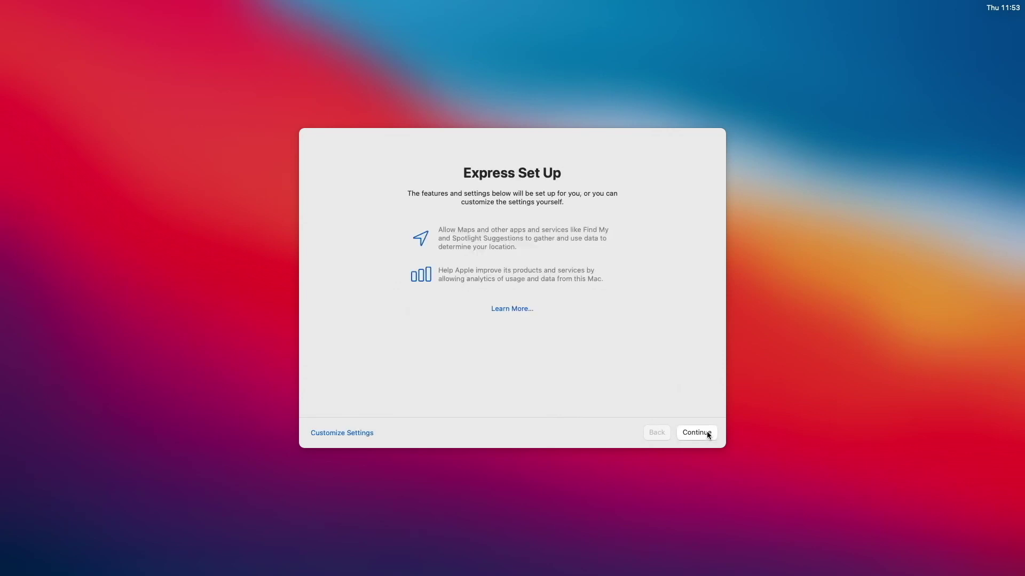
Step: Complete the remaining setup pages with the default Express Set Up and Screen Time, Ask Siri disabled, and the Dark look
{"action": "left_click", "coordinate": [708, 434]}
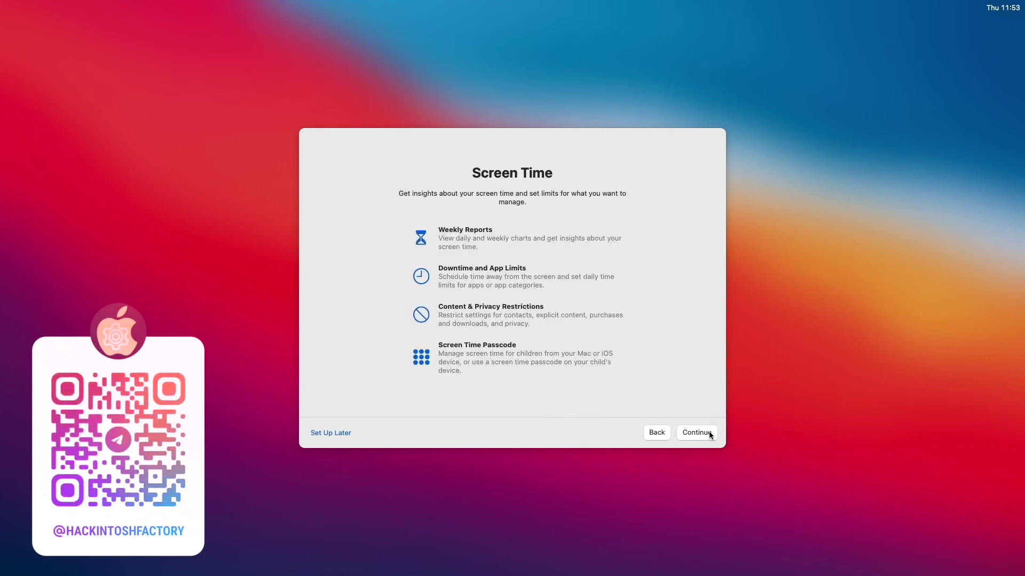
{"action": "left_click", "coordinate": [709, 433]}
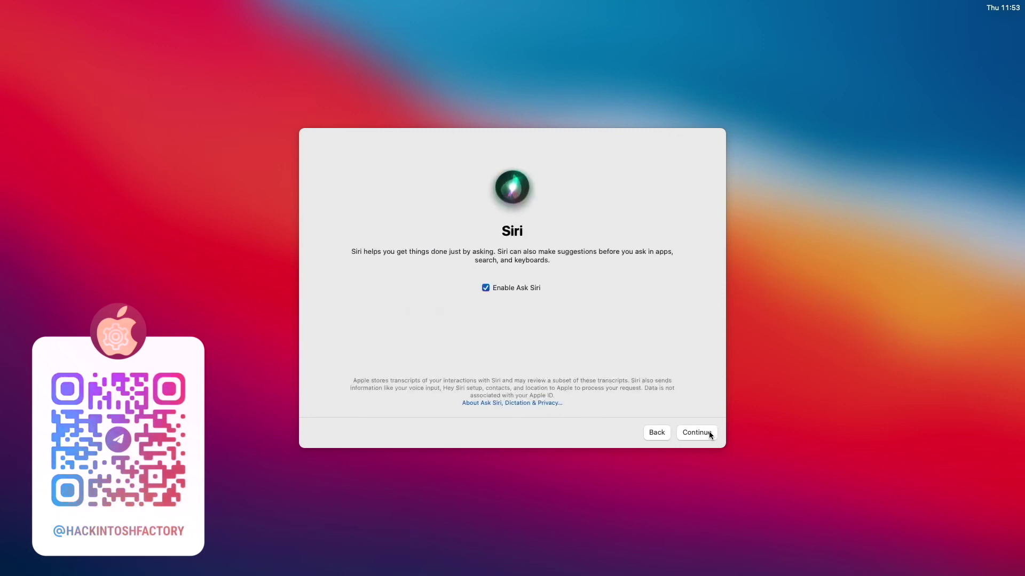
{"action": "left_click", "coordinate": [523, 289]}
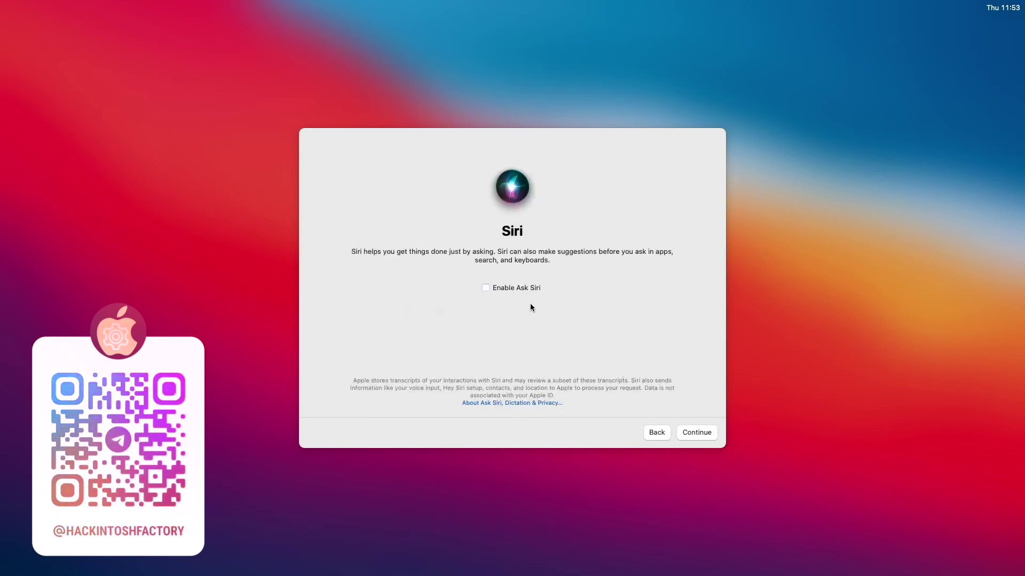
{"action": "left_click", "coordinate": [688, 436]}
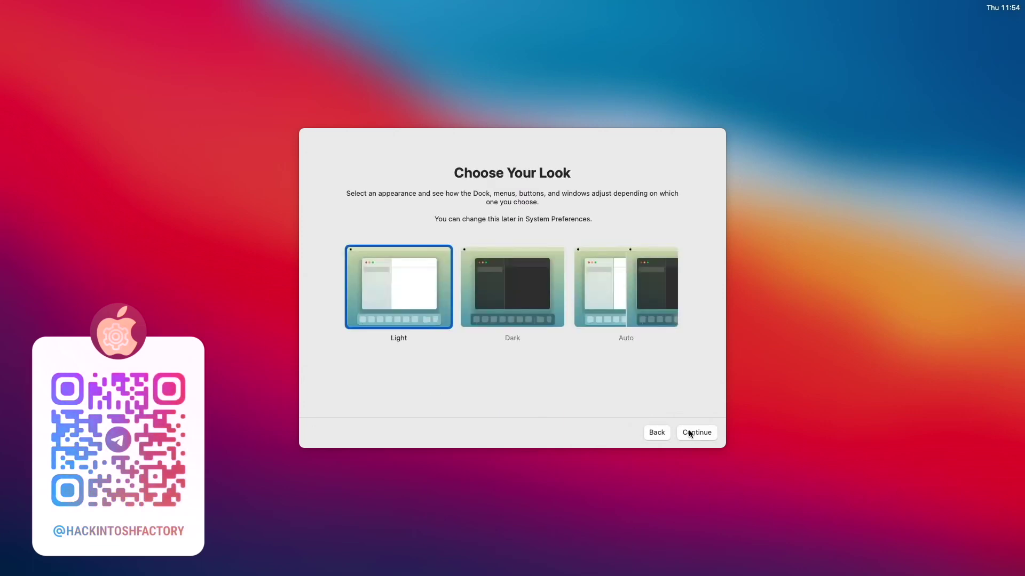
{"action": "left_click", "coordinate": [565, 347]}
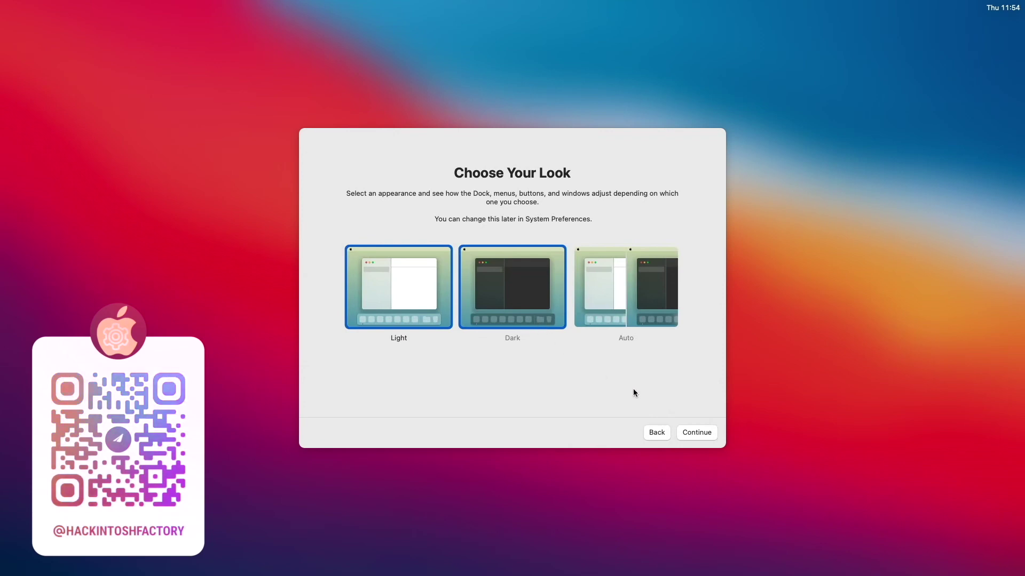
{"action": "left_click", "coordinate": [707, 437]}
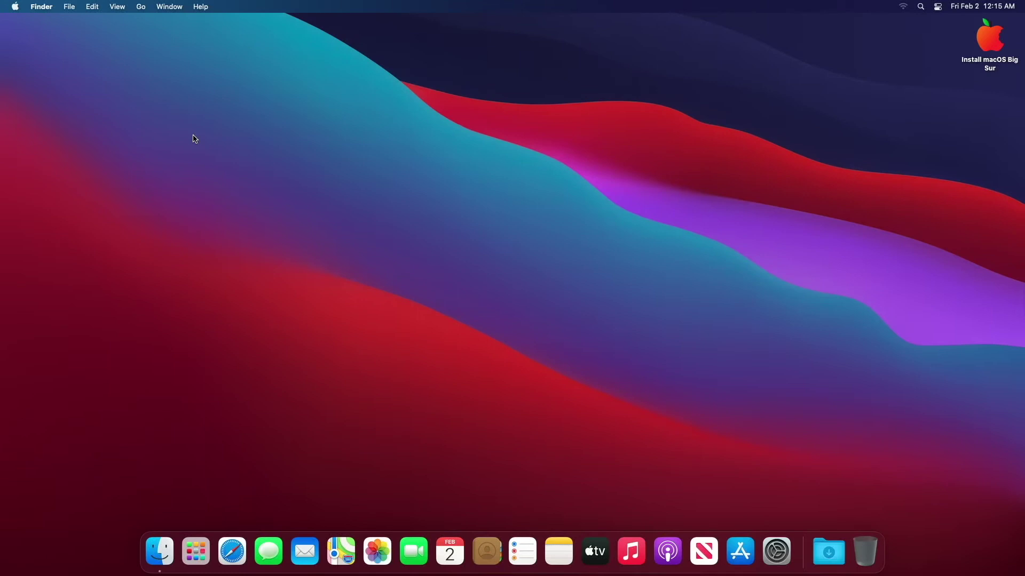
Step: Open About This Mac to check the macOS version and the hardware details
{"action": "left_click", "coordinate": [14, 7]}
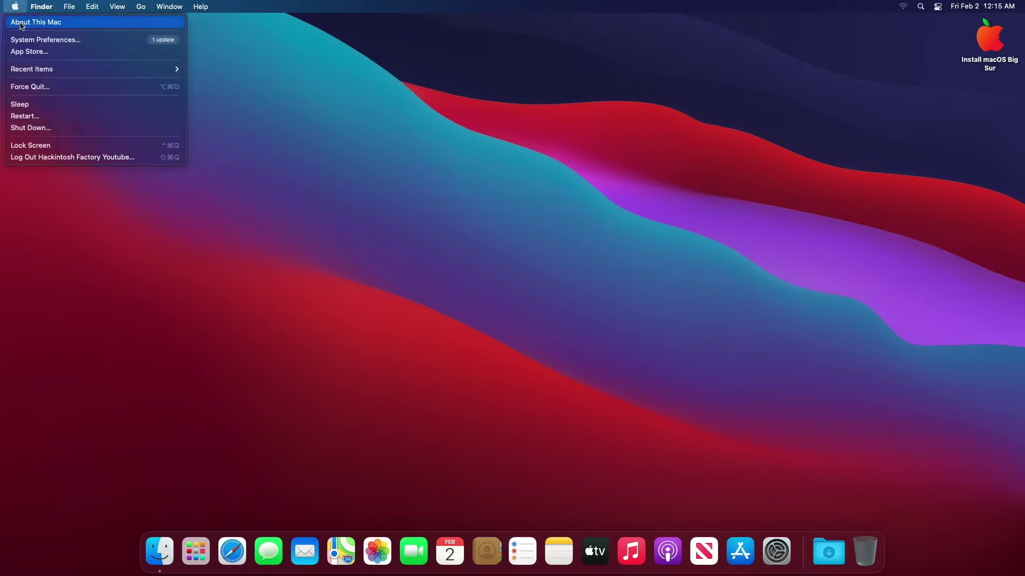
{"action": "left_click", "coordinate": [22, 26]}
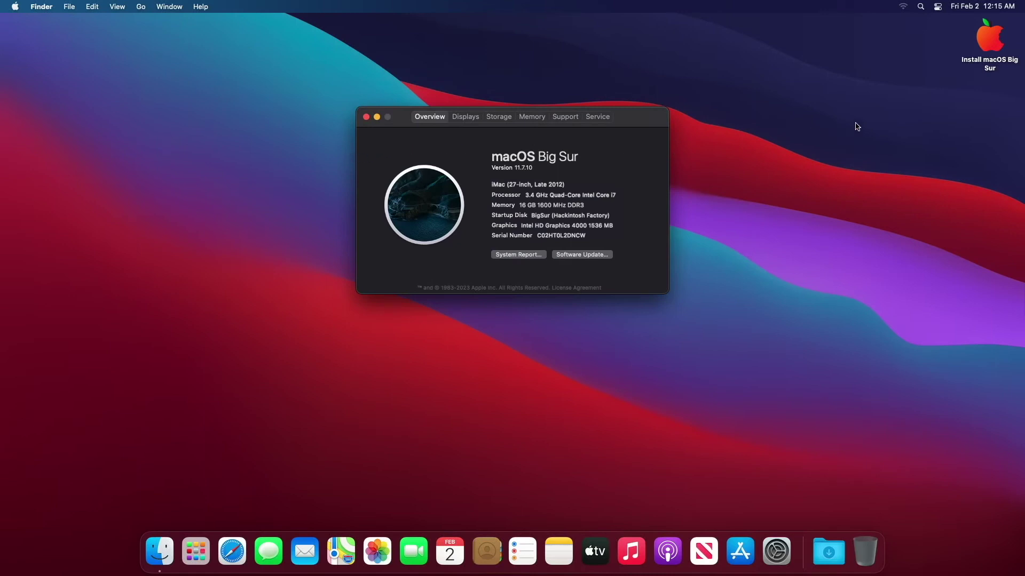
Step: Open Clover Configurator from the FILES folder on the Install macOS Big Sur drive and go to its Mount EFI tool
{"action": "double_click", "coordinate": [981, 45]}
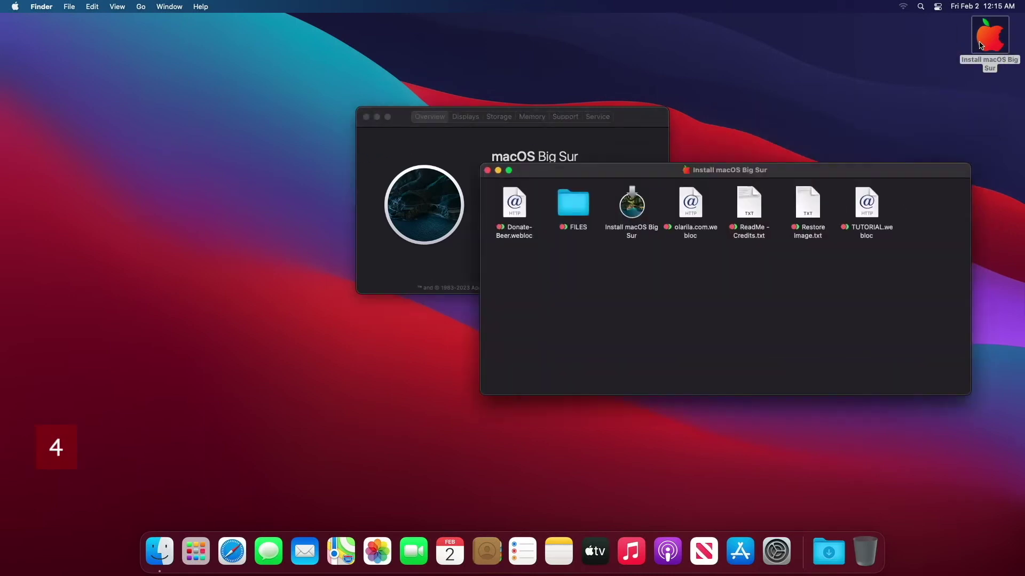
{"action": "double_click", "coordinate": [583, 206]}
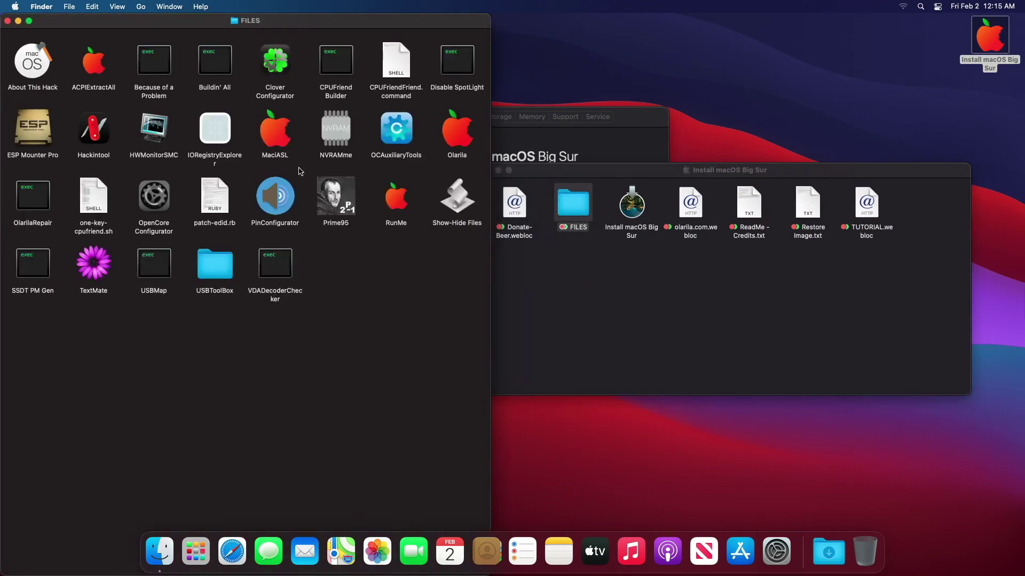
{"action": "double_click", "coordinate": [277, 63]}
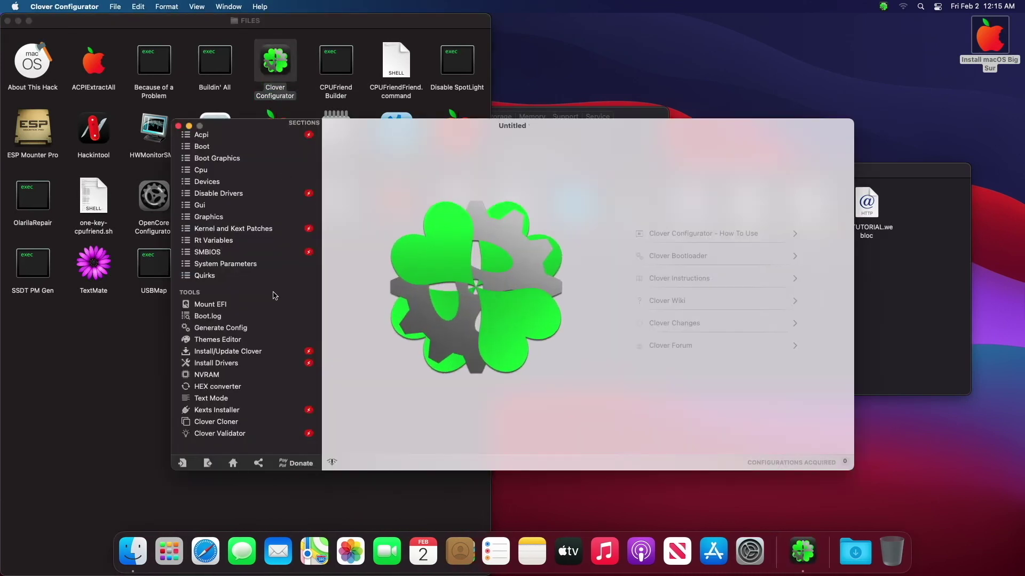
{"action": "left_click", "coordinate": [265, 309]}
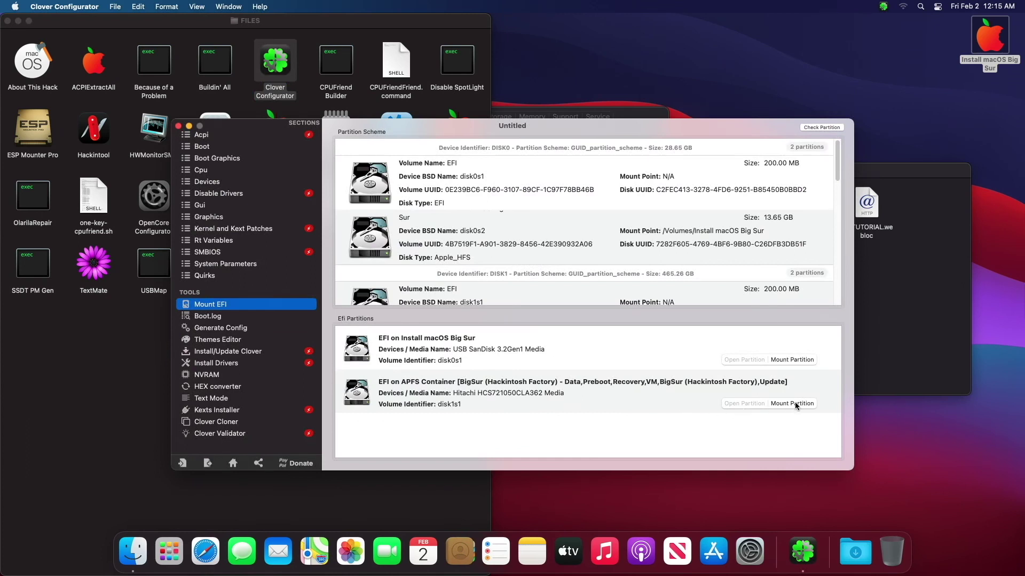
Step: Mount the EFI partitions of the SanDisk USB and the internal Hitachi disk, authorizing the change with the account password
{"action": "left_click", "coordinate": [786, 361]}
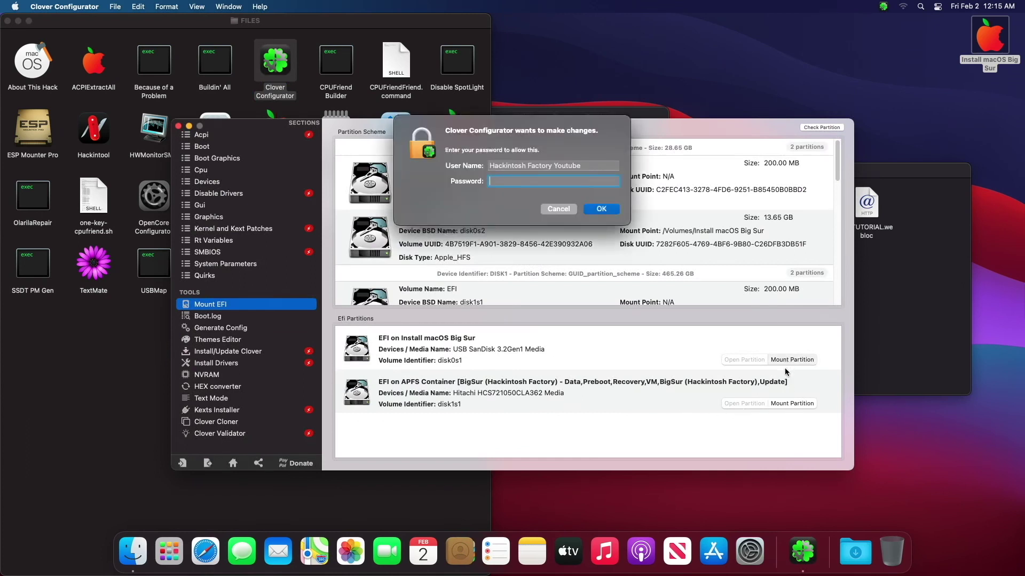
{"action": "type", "text": "******"}
{"action": "key", "text": "Return"}
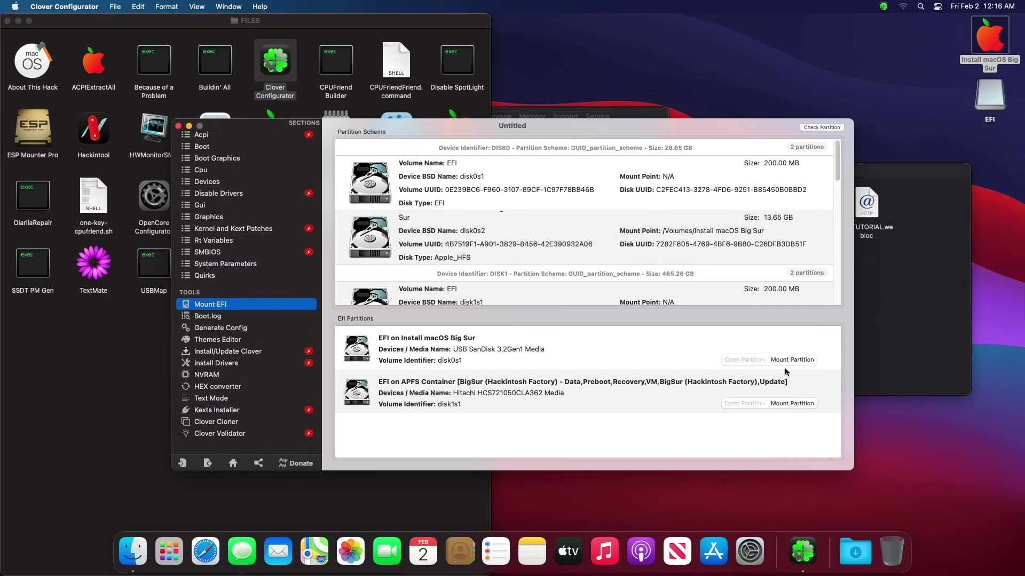
{"action": "left_click", "coordinate": [783, 404]}
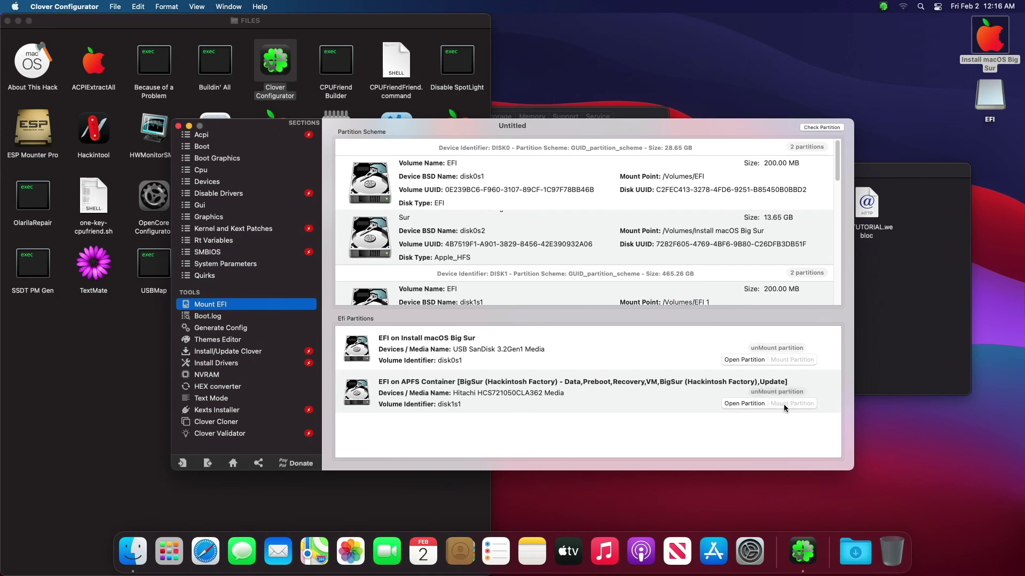
Step: Open the USB's EFI partition from the desktop, enlarge its window, and copy the EFI folder to the clipboard
{"action": "double_click", "coordinate": [989, 98]}
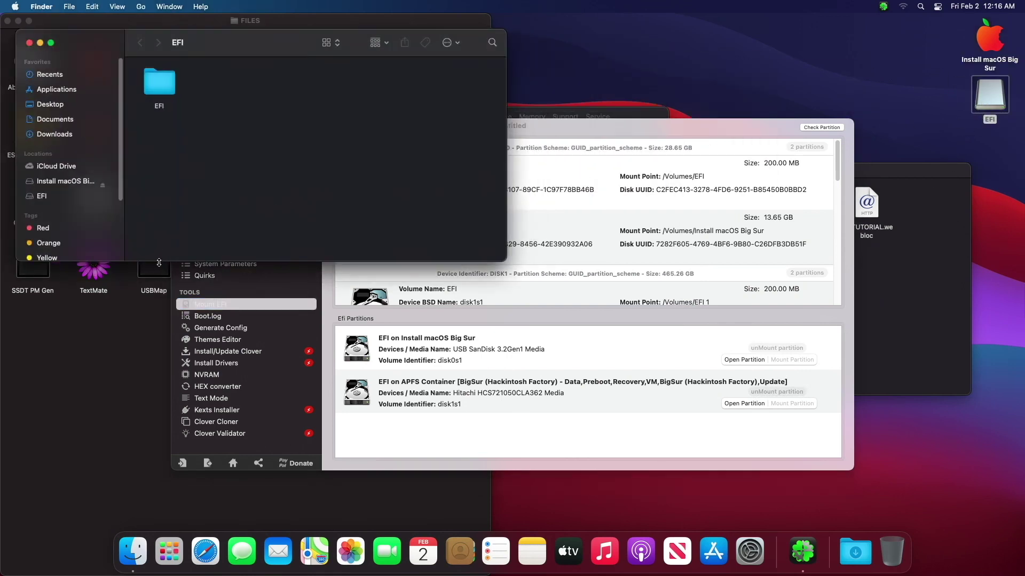
{"action": "left_click_drag", "start_coordinate": [159, 262], "coordinate": [143, 398]}
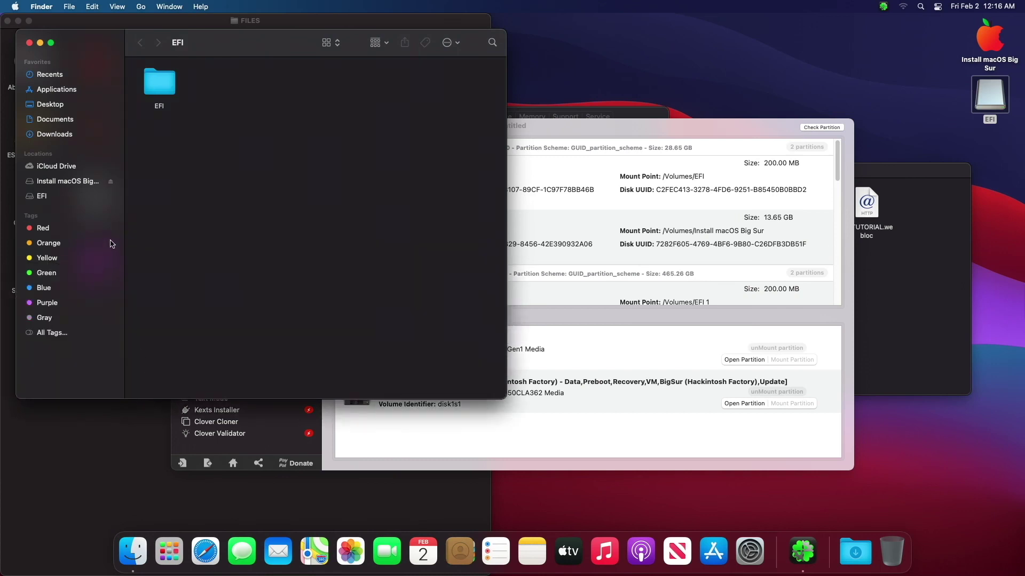
{"action": "left_click", "coordinate": [84, 199]}
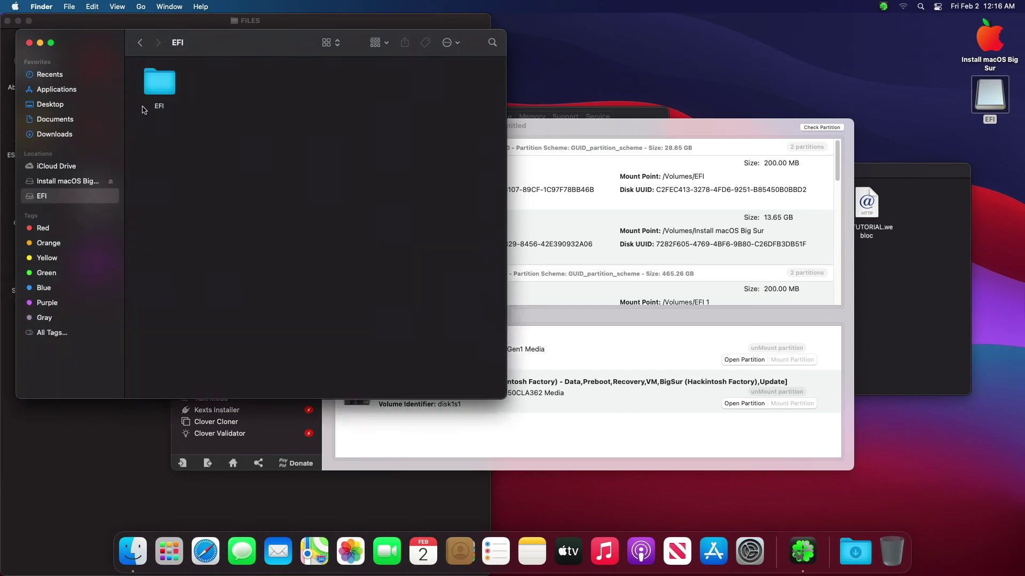
{"action": "right_click", "coordinate": [157, 89]}
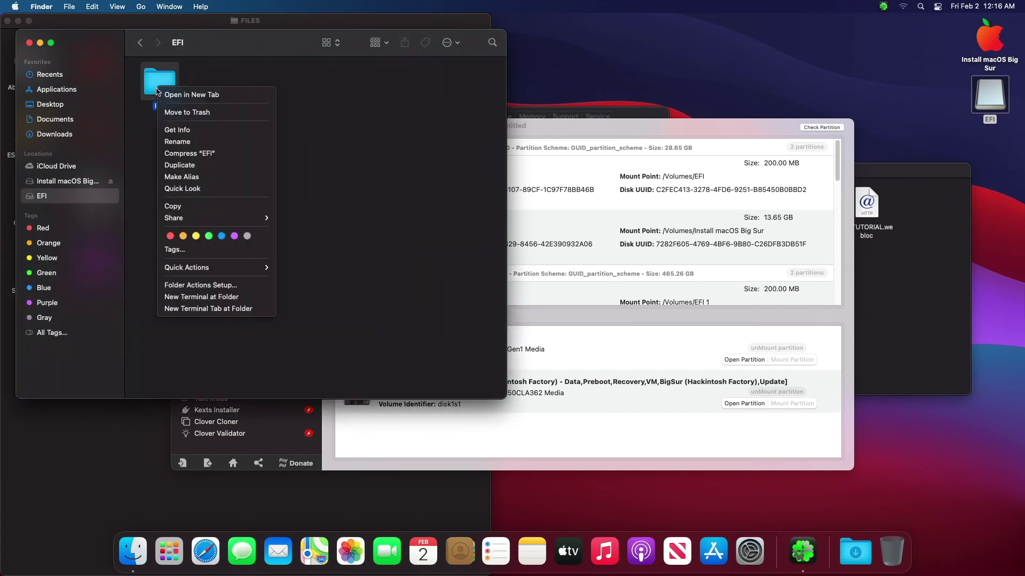
{"action": "left_click", "coordinate": [170, 207]}
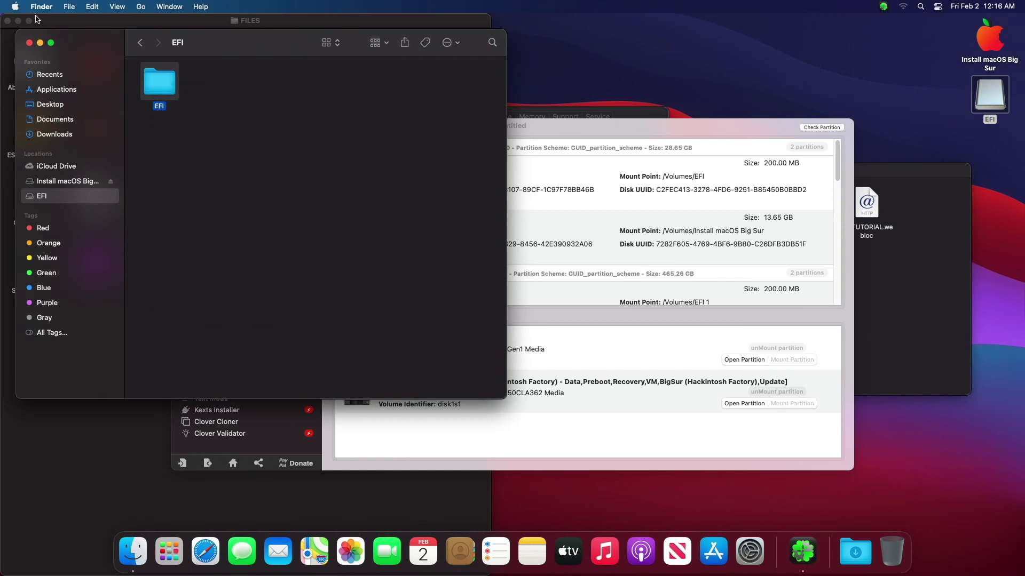
Step: Go to the Computer location and open the EFI partition of the internal hard disk
{"action": "left_click_drag", "start_coordinate": [244, 50], "coordinate": [255, 55]}
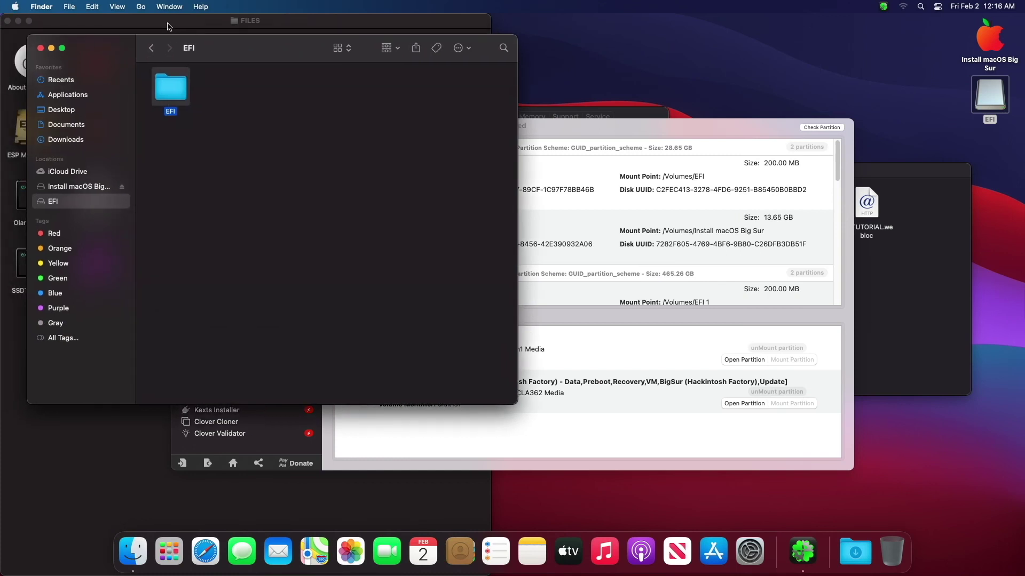
{"action": "left_click", "coordinate": [141, 6]}
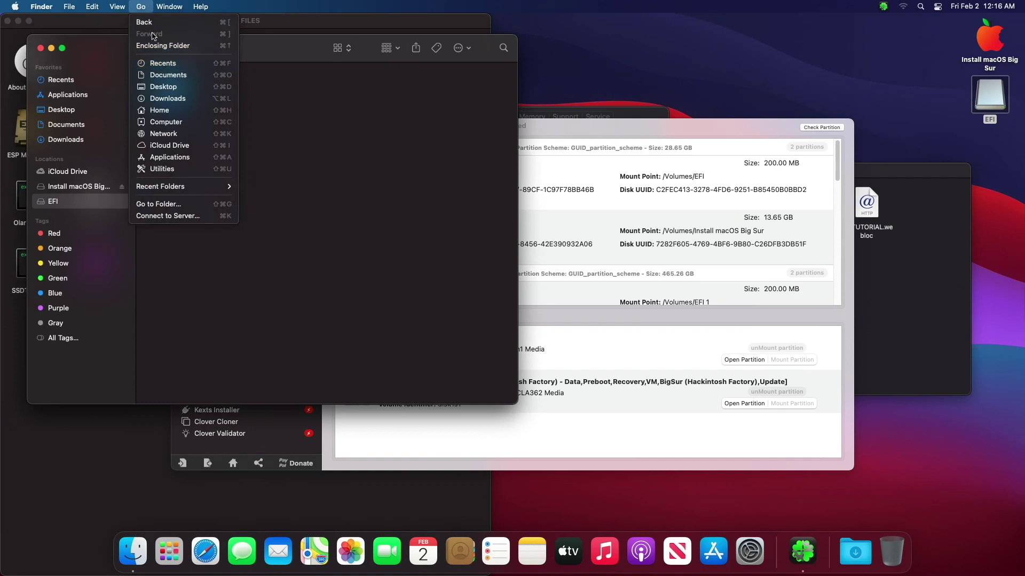
{"action": "left_click", "coordinate": [171, 121]}
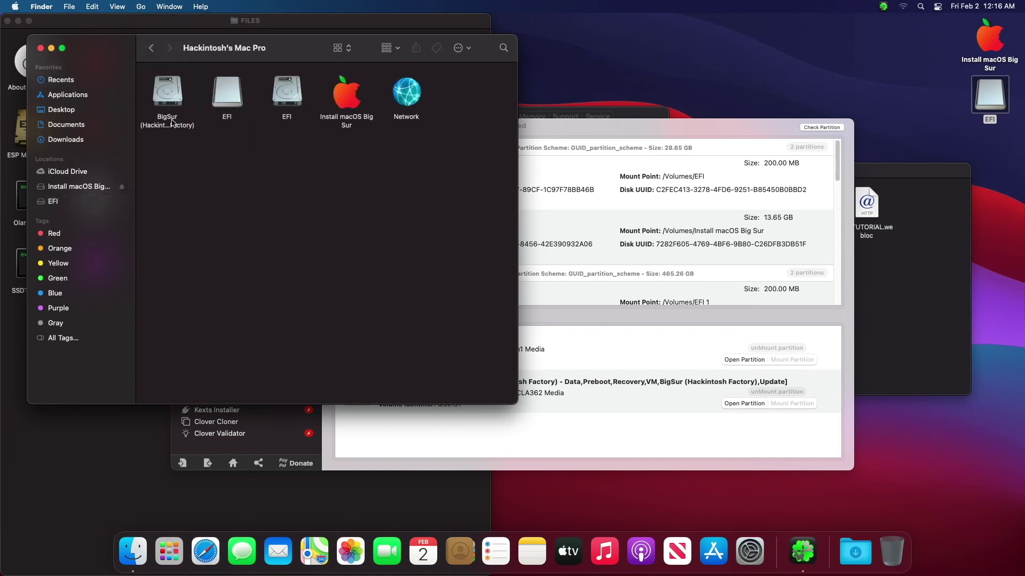
{"action": "double_click", "coordinate": [287, 102]}
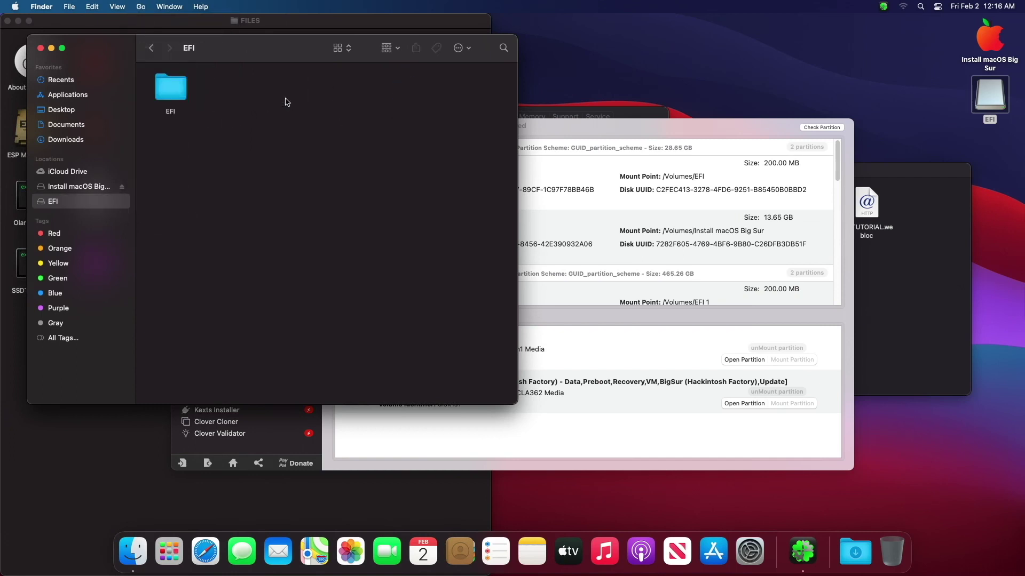
Step: Move the existing EFI folder on the internal EFI partition to the Trash and empty the Trash
{"action": "right_click", "coordinate": [181, 94]}
{"action": "left_click", "coordinate": [197, 128]}
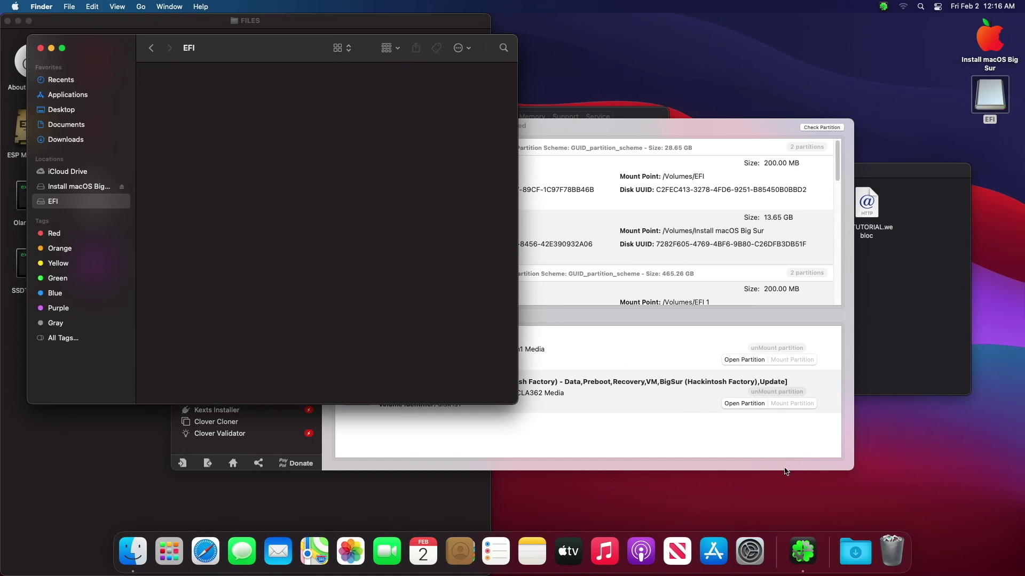
{"action": "right_click", "coordinate": [888, 551]}
{"action": "left_click", "coordinate": [905, 511]}
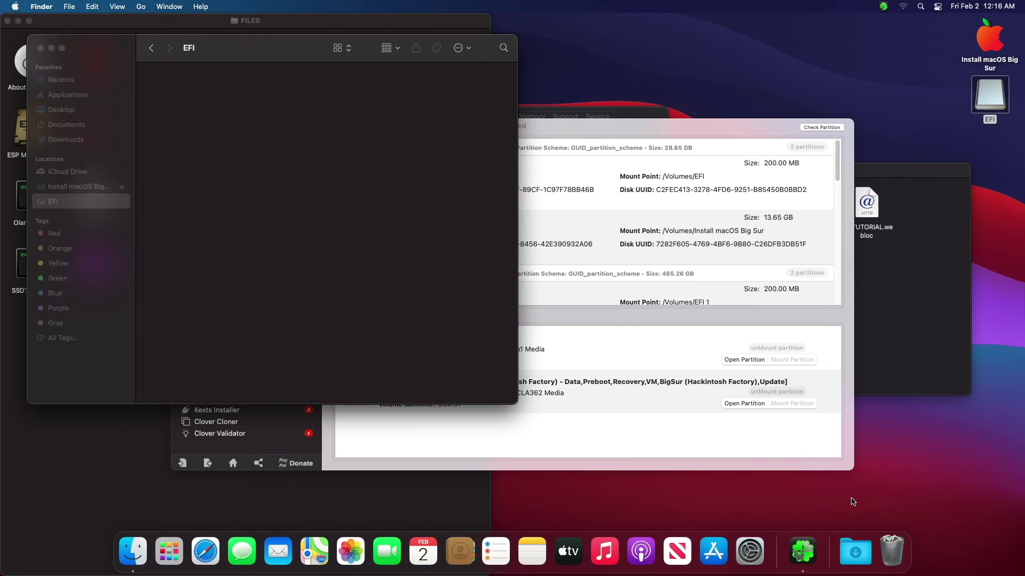
{"action": "left_click", "coordinate": [547, 229]}
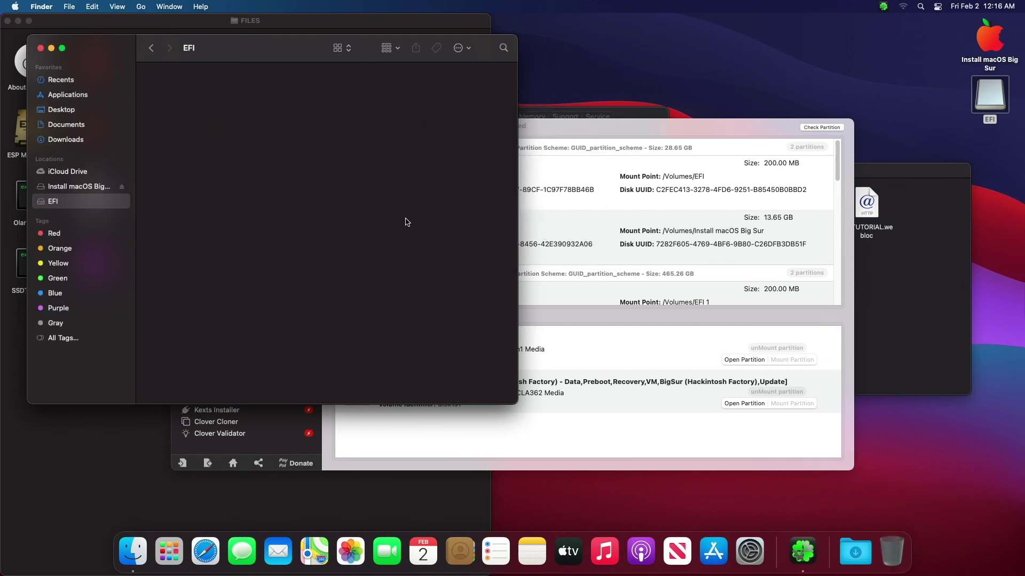
Step: Open the USB's EFI partition in a second window and copy its EFI folder into the internal EFI partition
{"action": "right_click", "coordinate": [282, 191]}
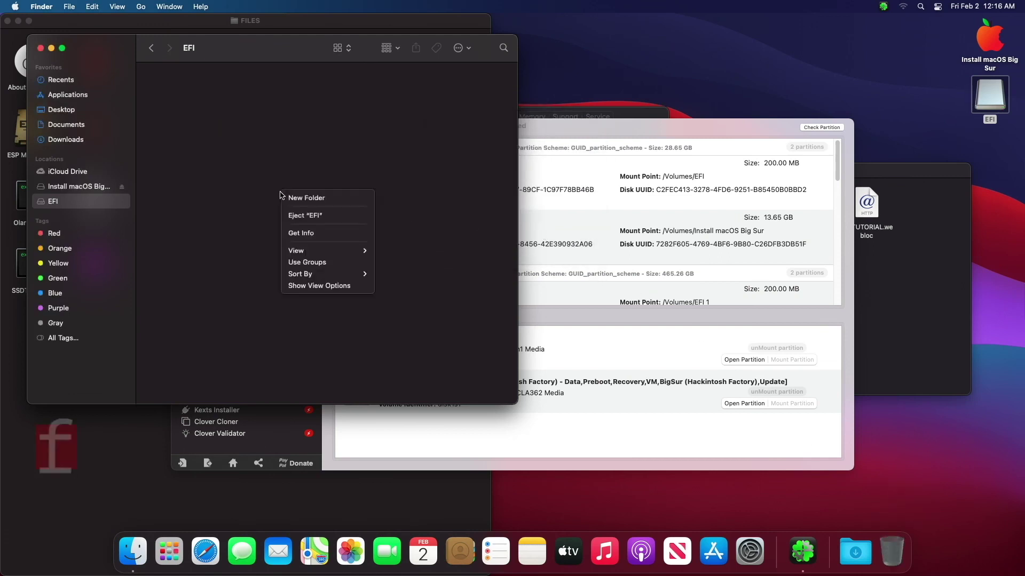
{"action": "left_click", "coordinate": [245, 227]}
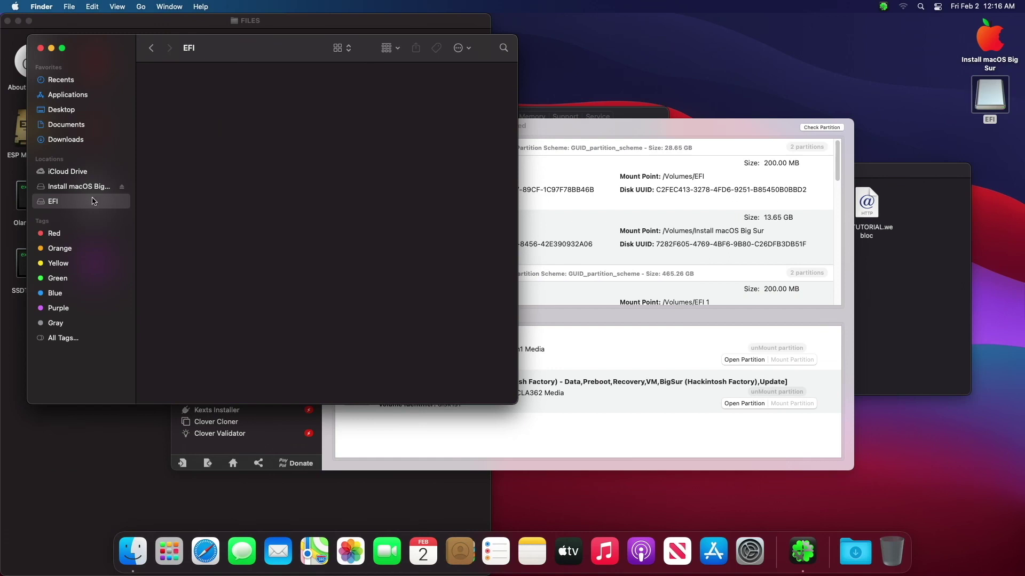
{"action": "double_click", "coordinate": [988, 98]}
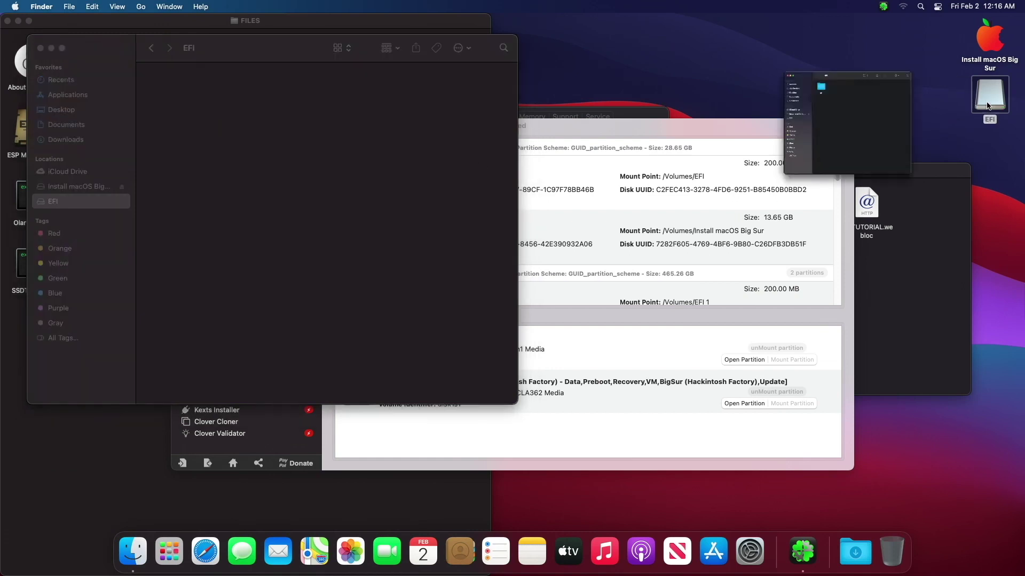
{"action": "left_click_drag", "start_coordinate": [294, 84], "coordinate": [606, 120]}
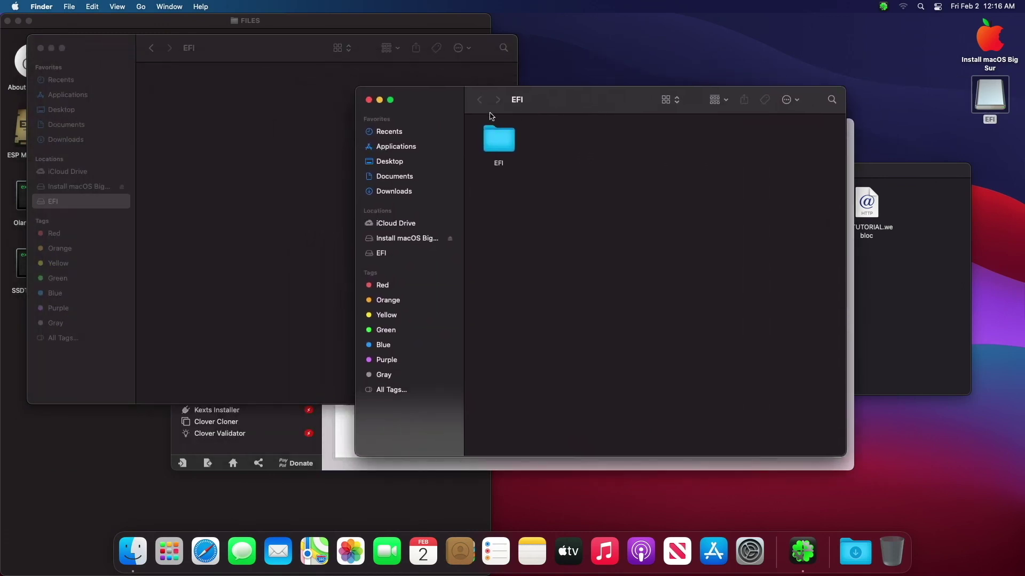
{"action": "left_click_drag", "start_coordinate": [498, 136], "coordinate": [255, 160]}
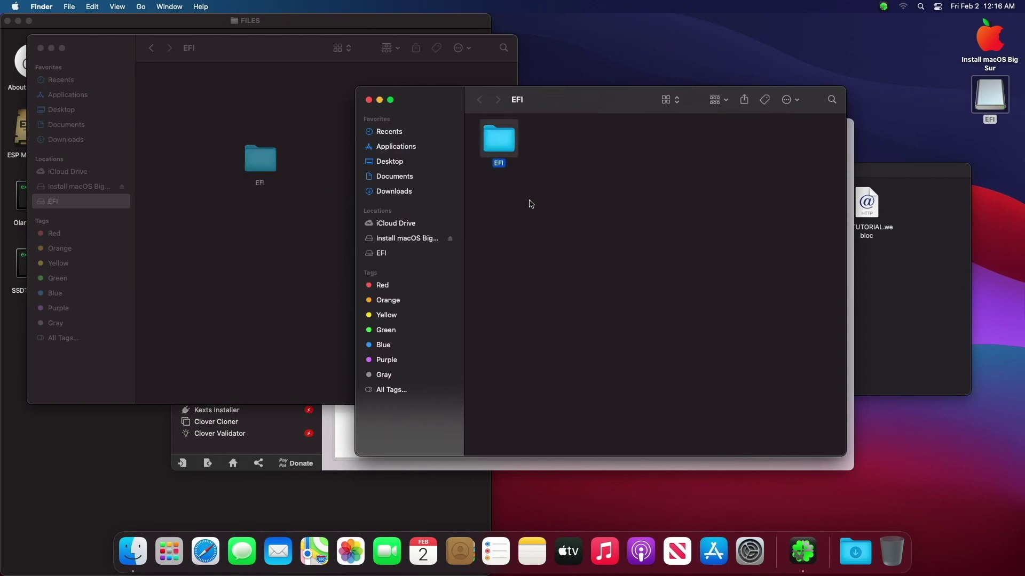
Step: Close all open Finder windows, the Clover Configurator window, and About This Mac to clear the desktop
{"action": "left_click", "coordinate": [368, 100]}
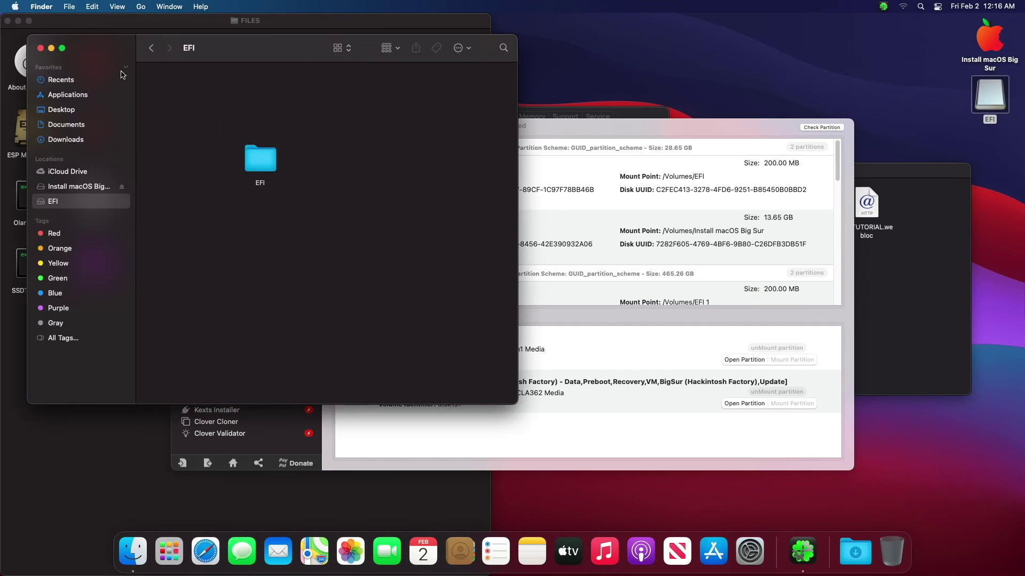
{"action": "left_click", "coordinate": [41, 48]}
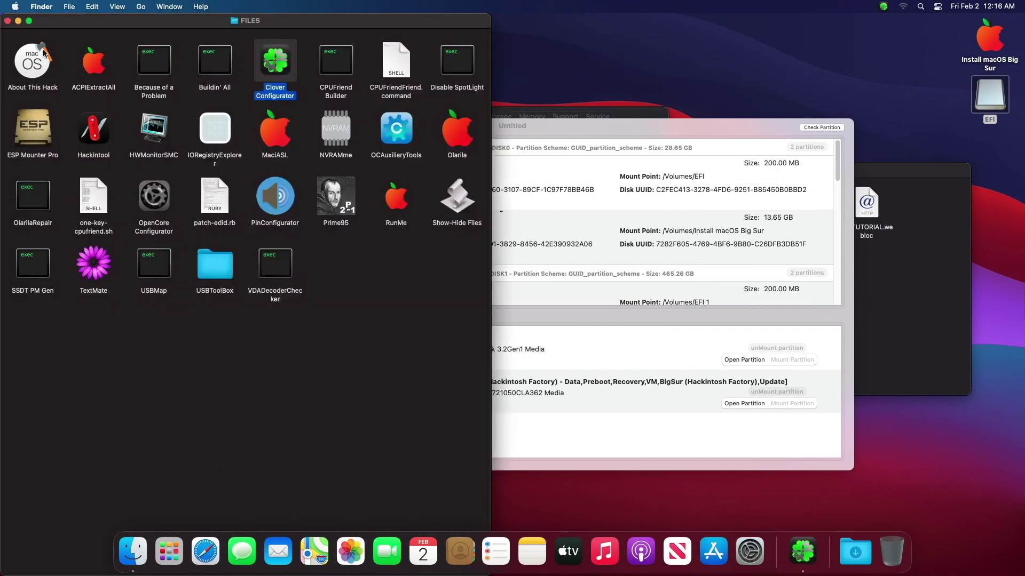
{"action": "left_click", "coordinate": [7, 20]}
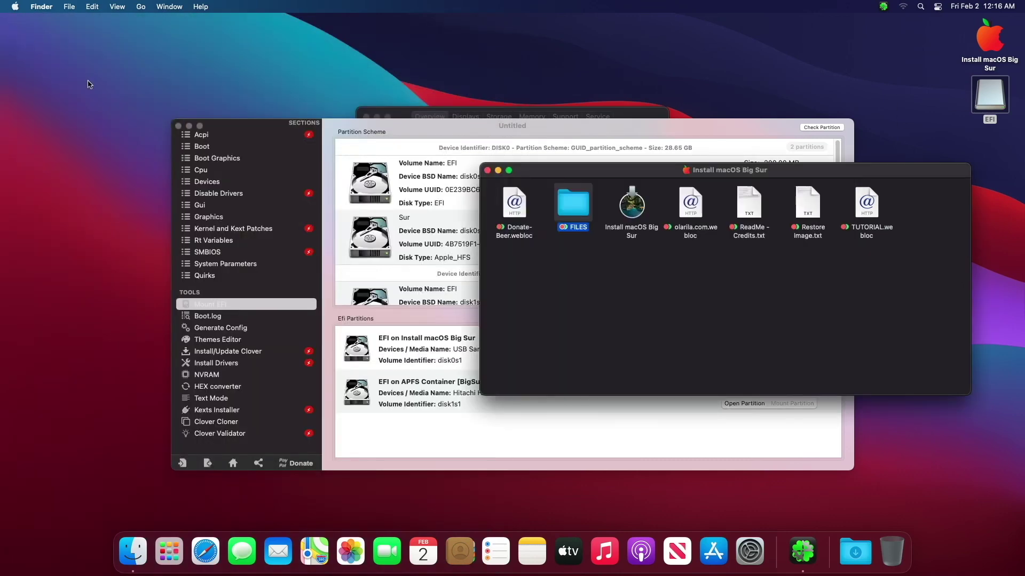
{"action": "left_click", "coordinate": [177, 127]}
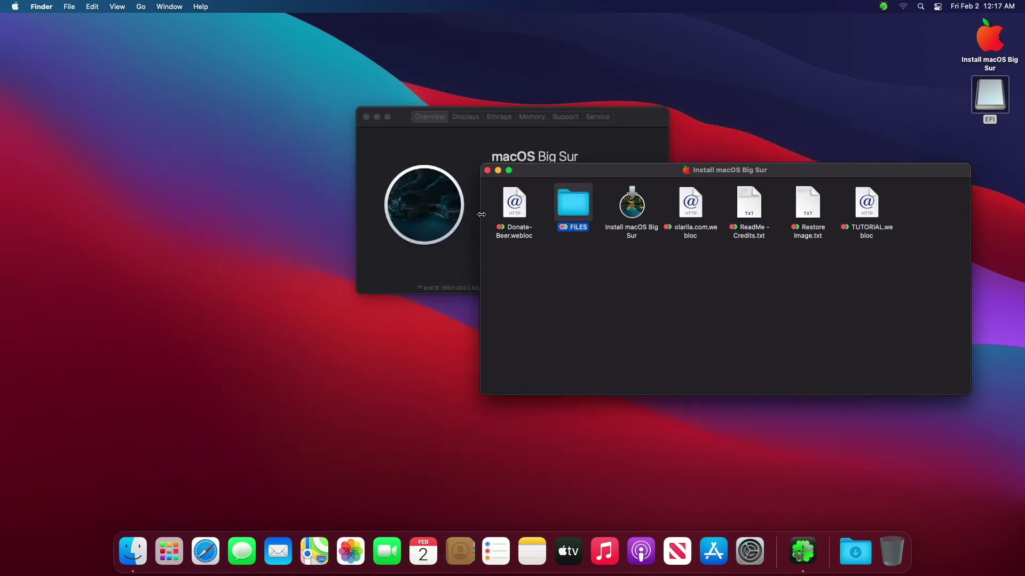
{"action": "left_click", "coordinate": [487, 171]}
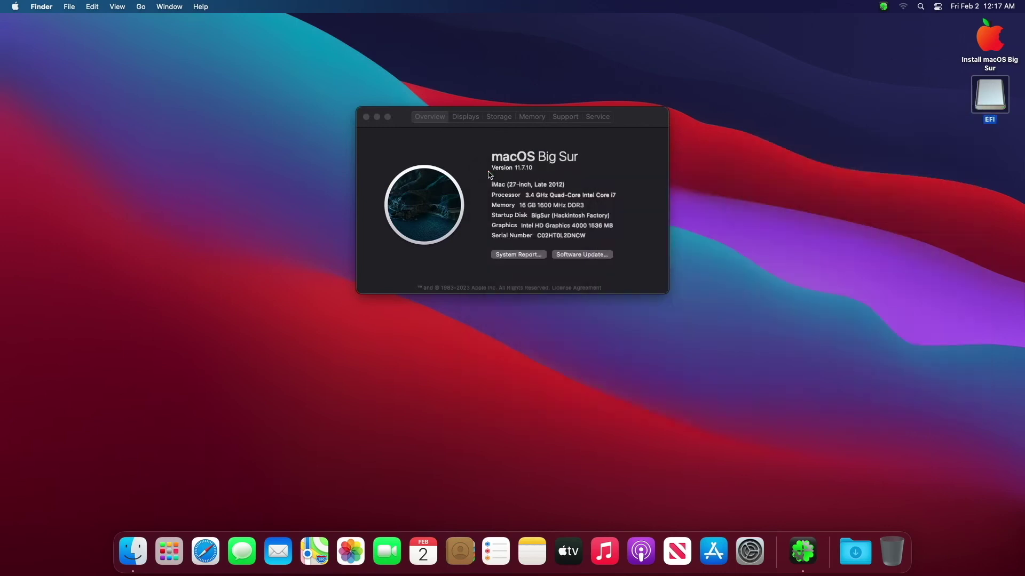
{"action": "left_click", "coordinate": [489, 174]}
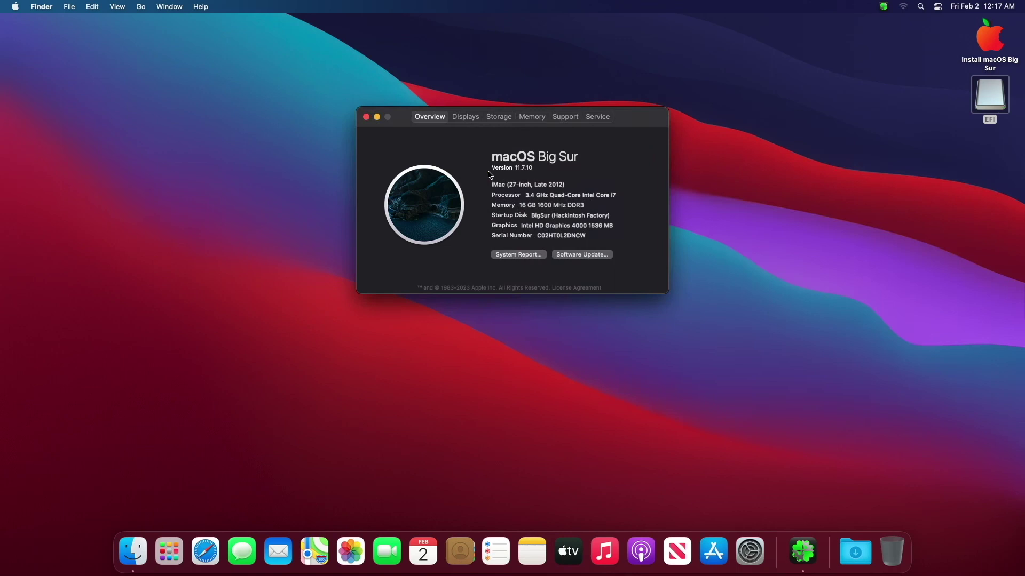
{"action": "left_click", "coordinate": [366, 116]}
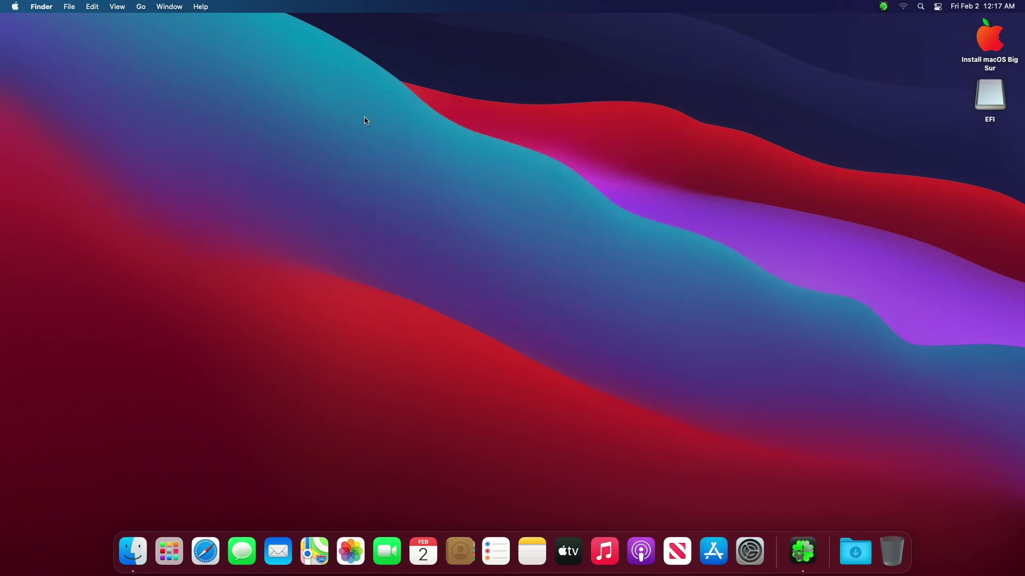